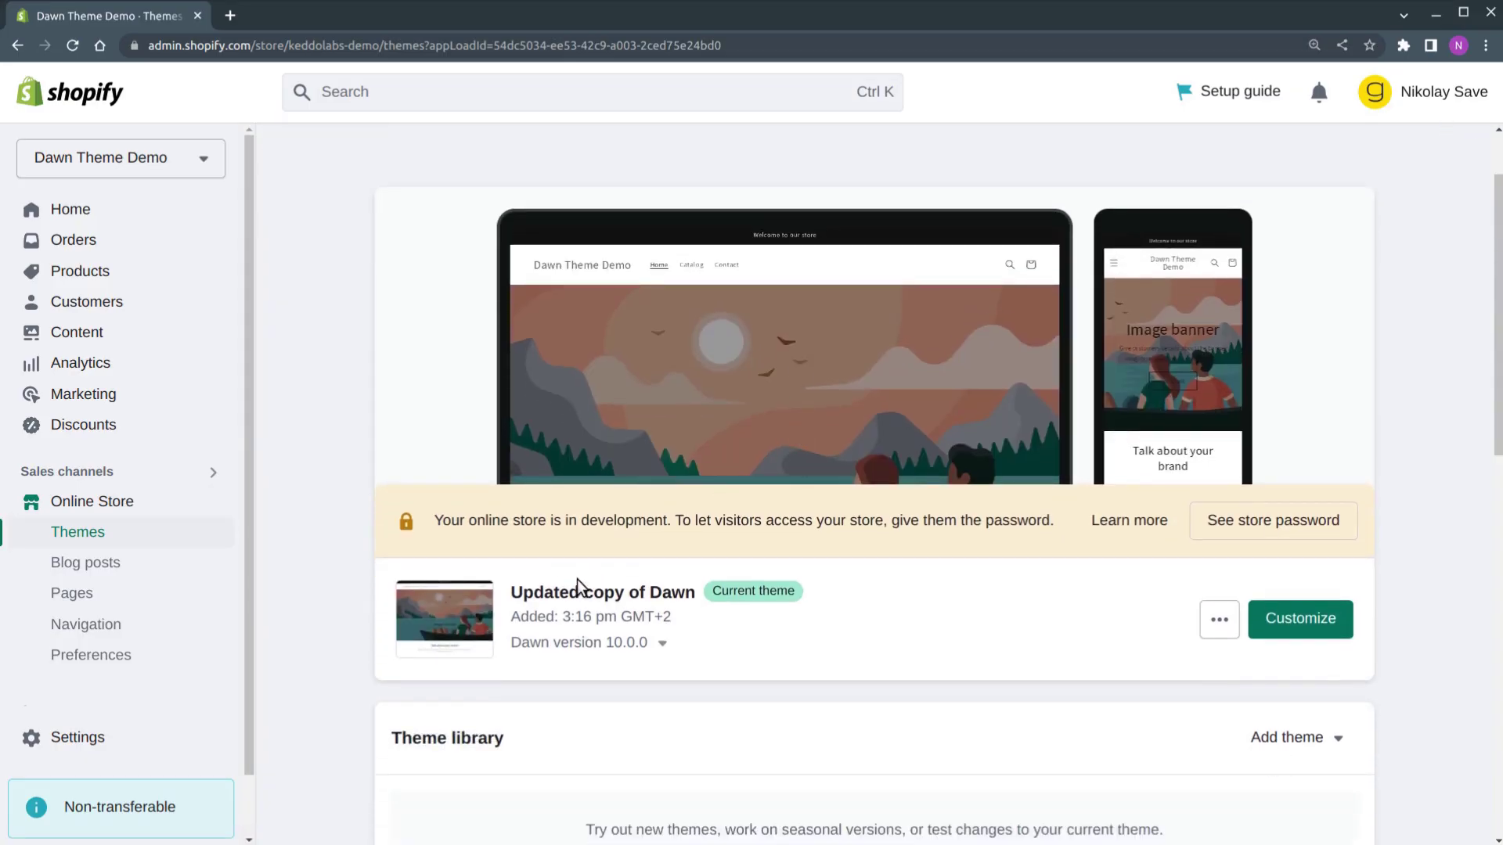
# Highlight and then deselect 'Dawn' in the current theme name on the Themes page
pyautogui.doubleClick(667, 588)
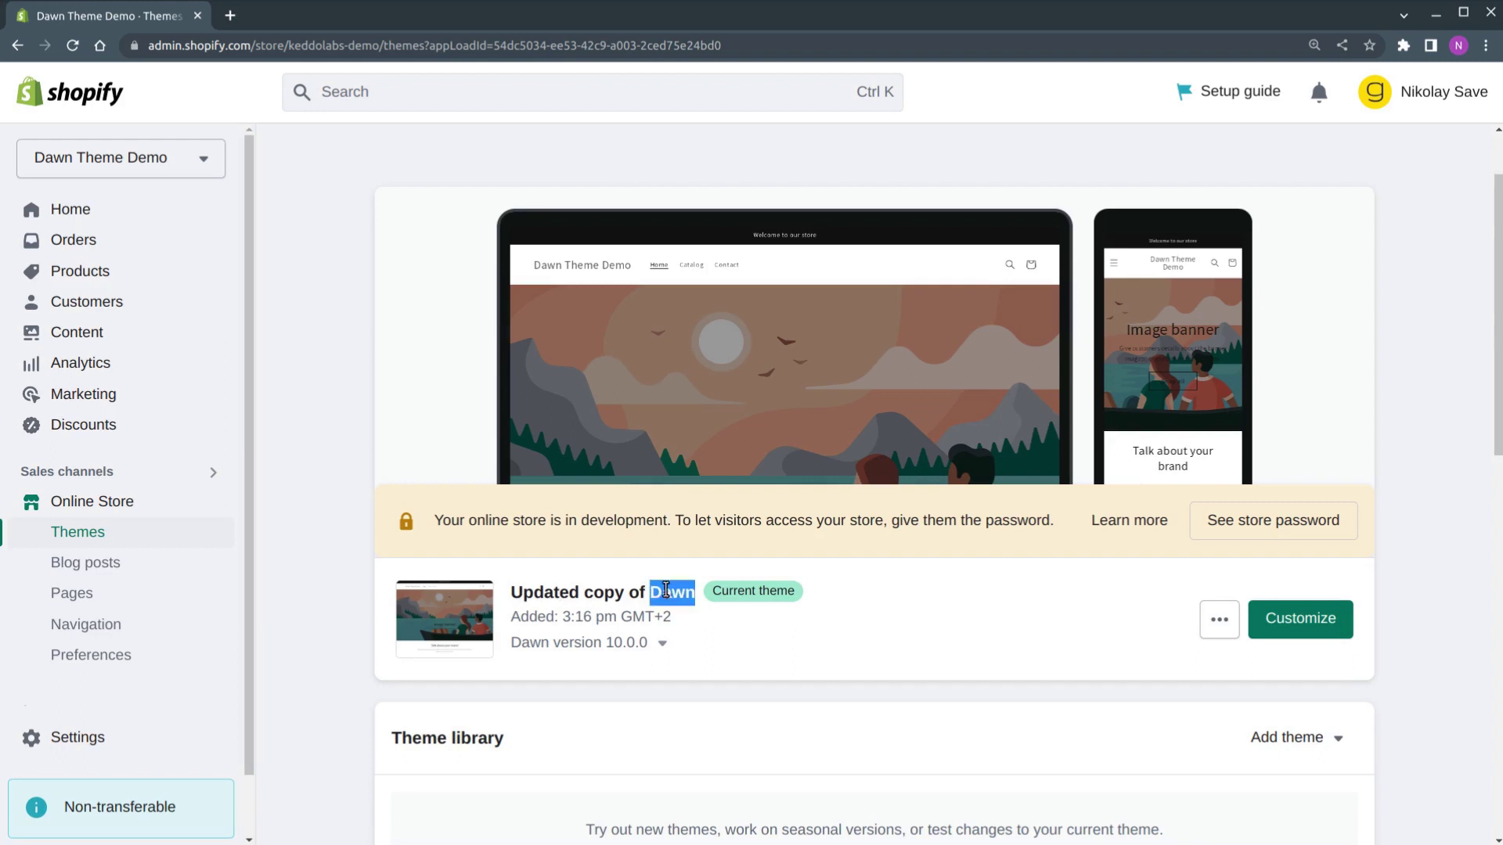
pyautogui.click(666, 589)
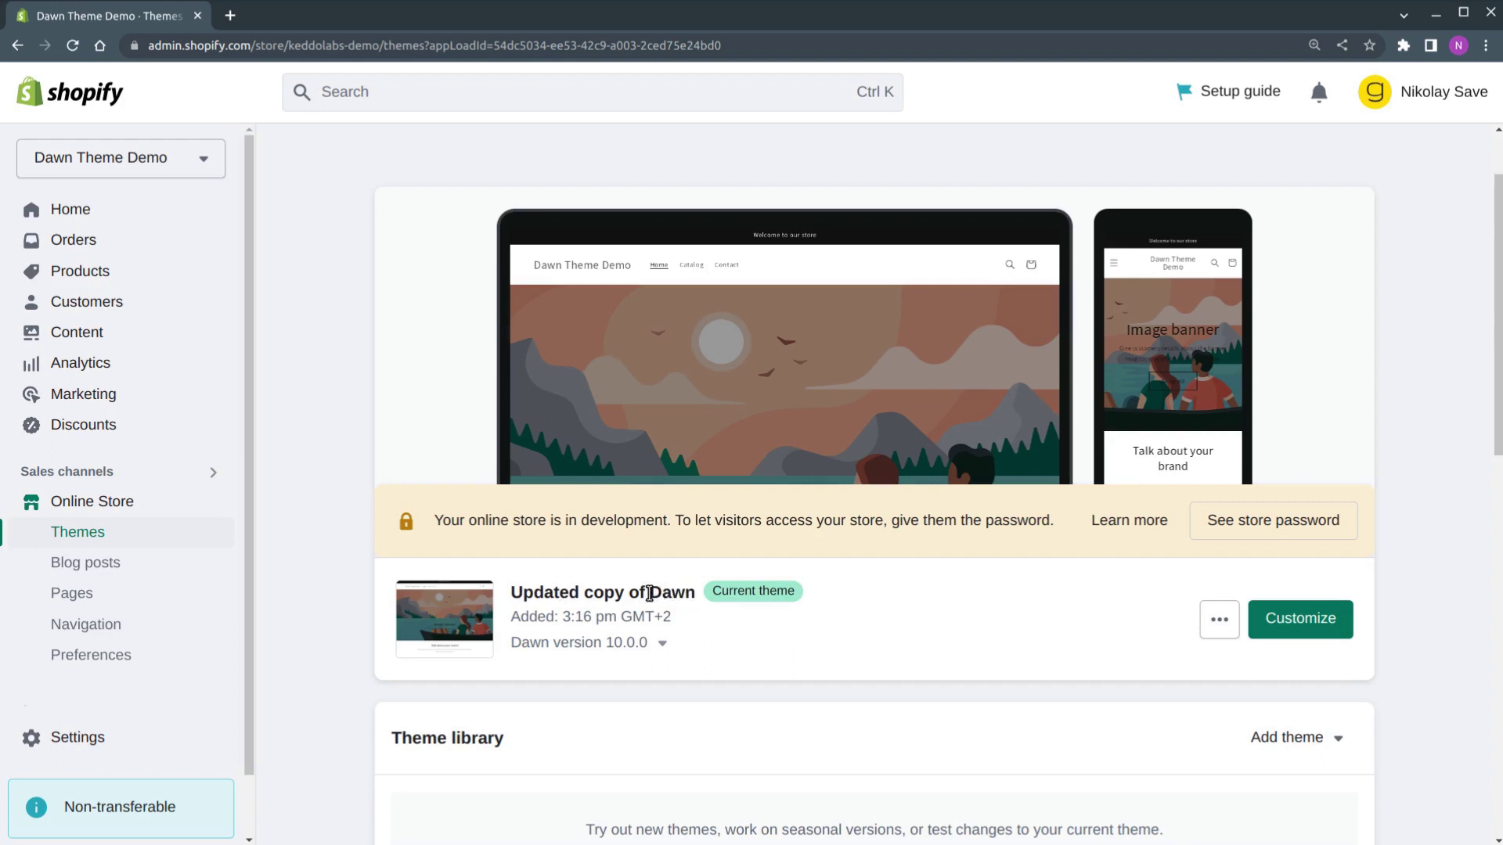
# Open the Helix product from the product list and scroll past Media to its Variants
pyautogui.click(110, 275)
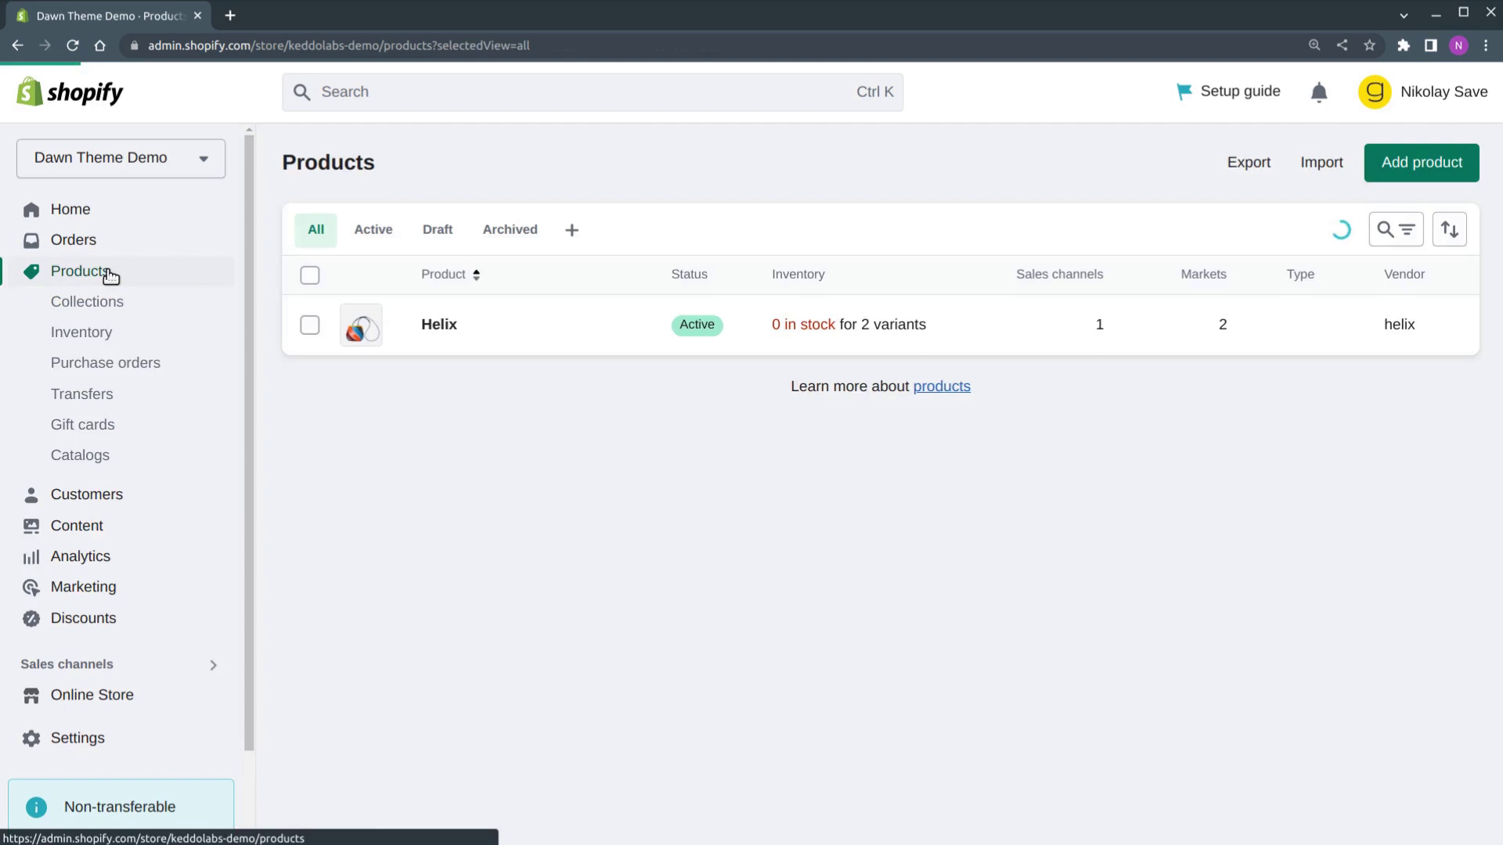
pyautogui.click(440, 327)
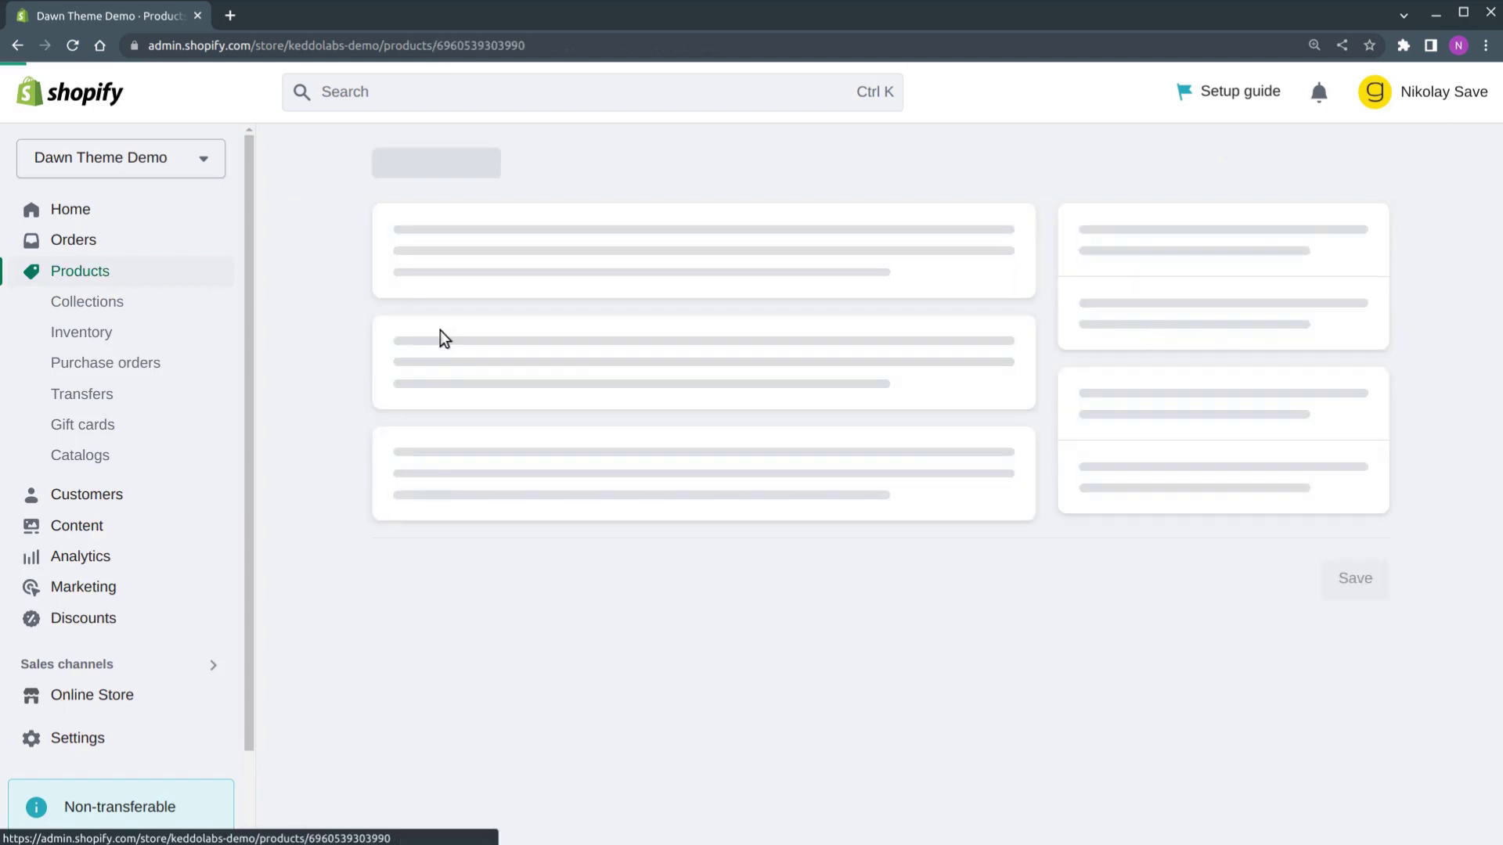
pyautogui.scroll(-5, 437, 330)
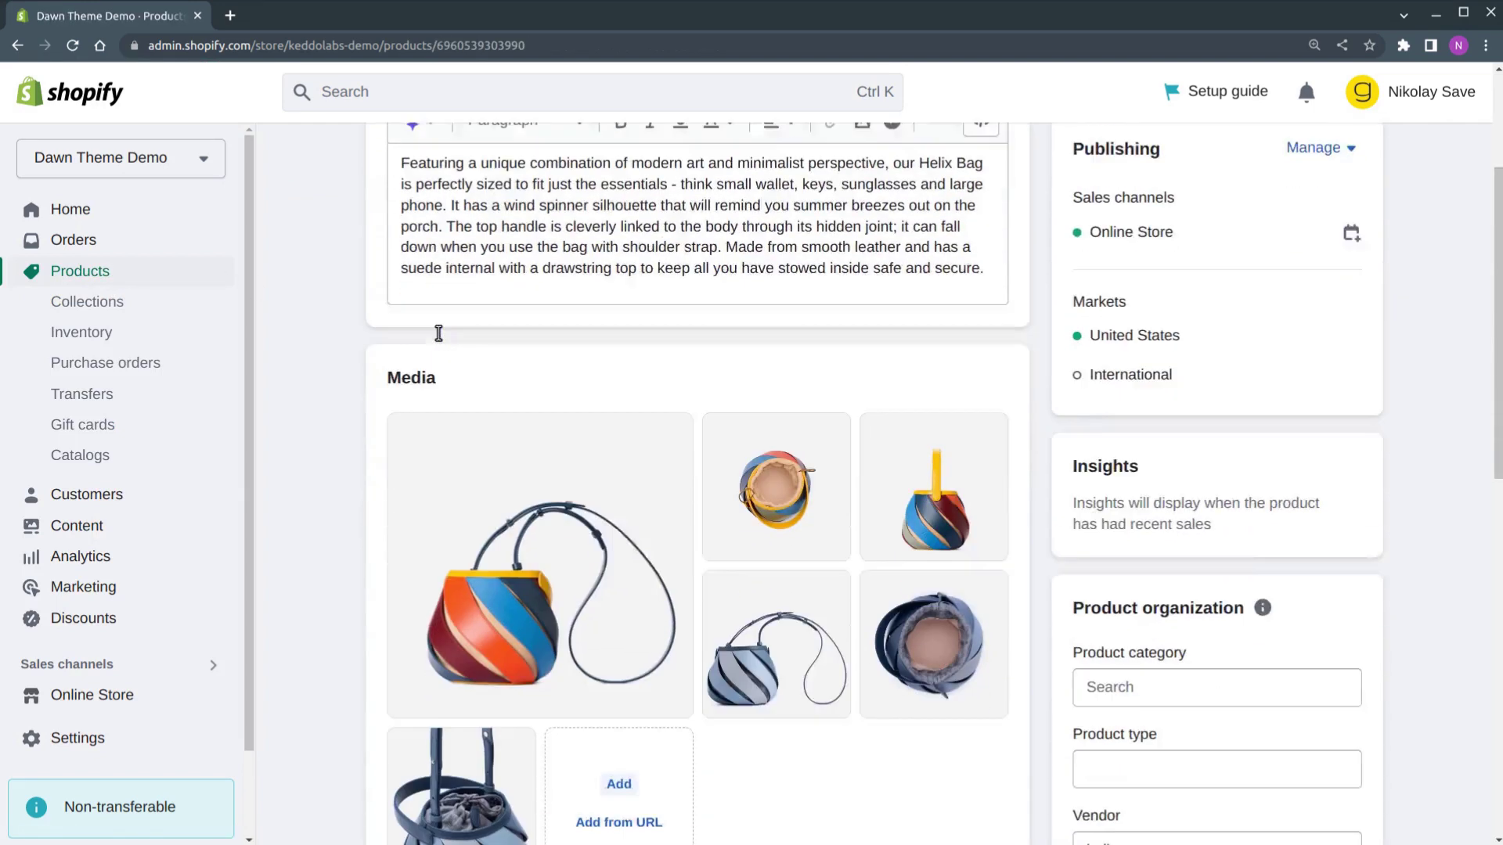
pyautogui.moveTo(440, 200); pyautogui.dragTo(389, 199)
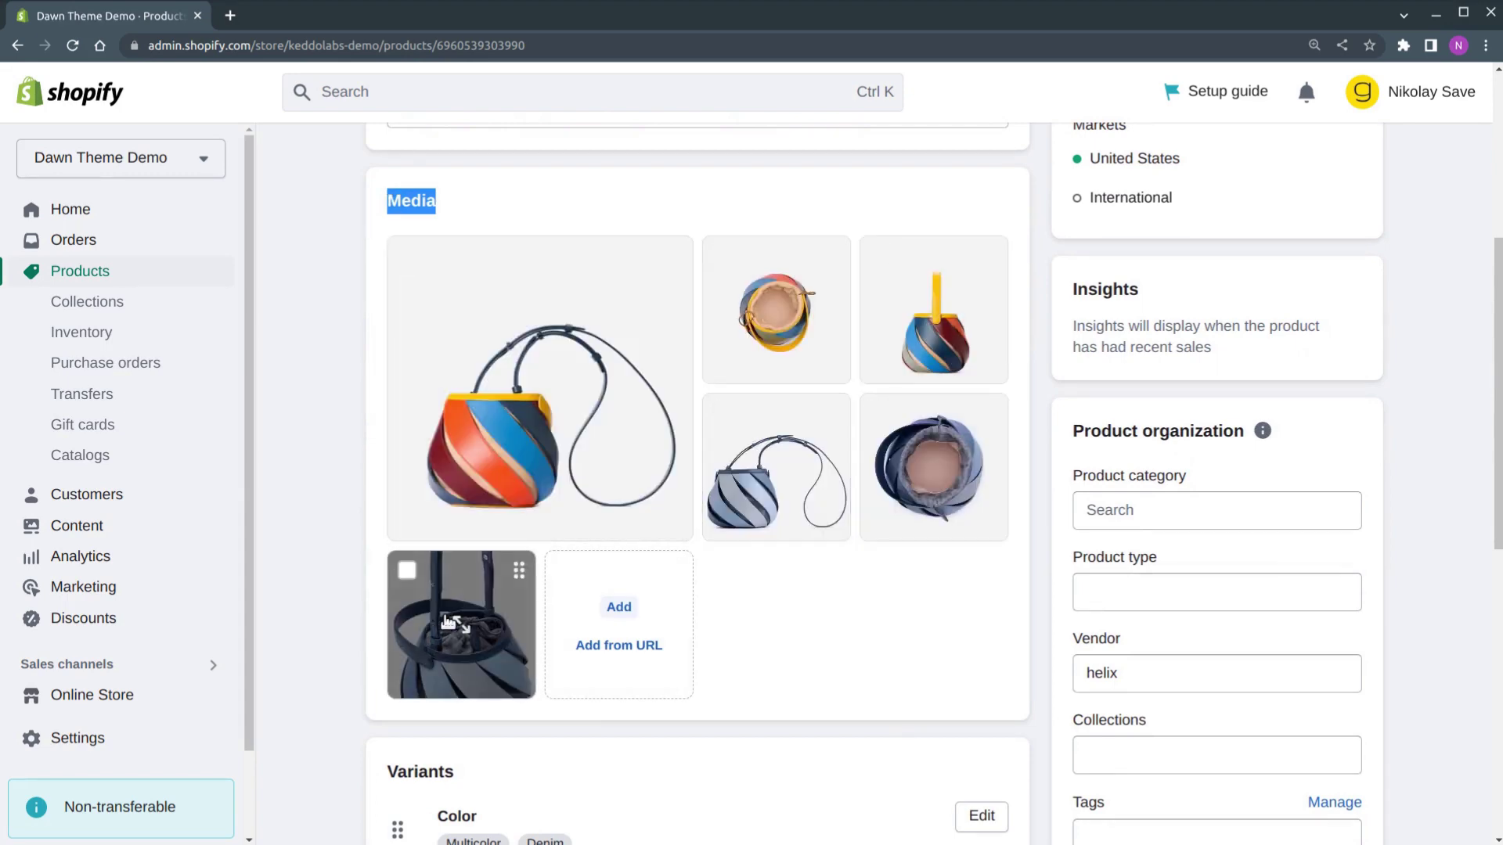
pyautogui.click(386, 197)
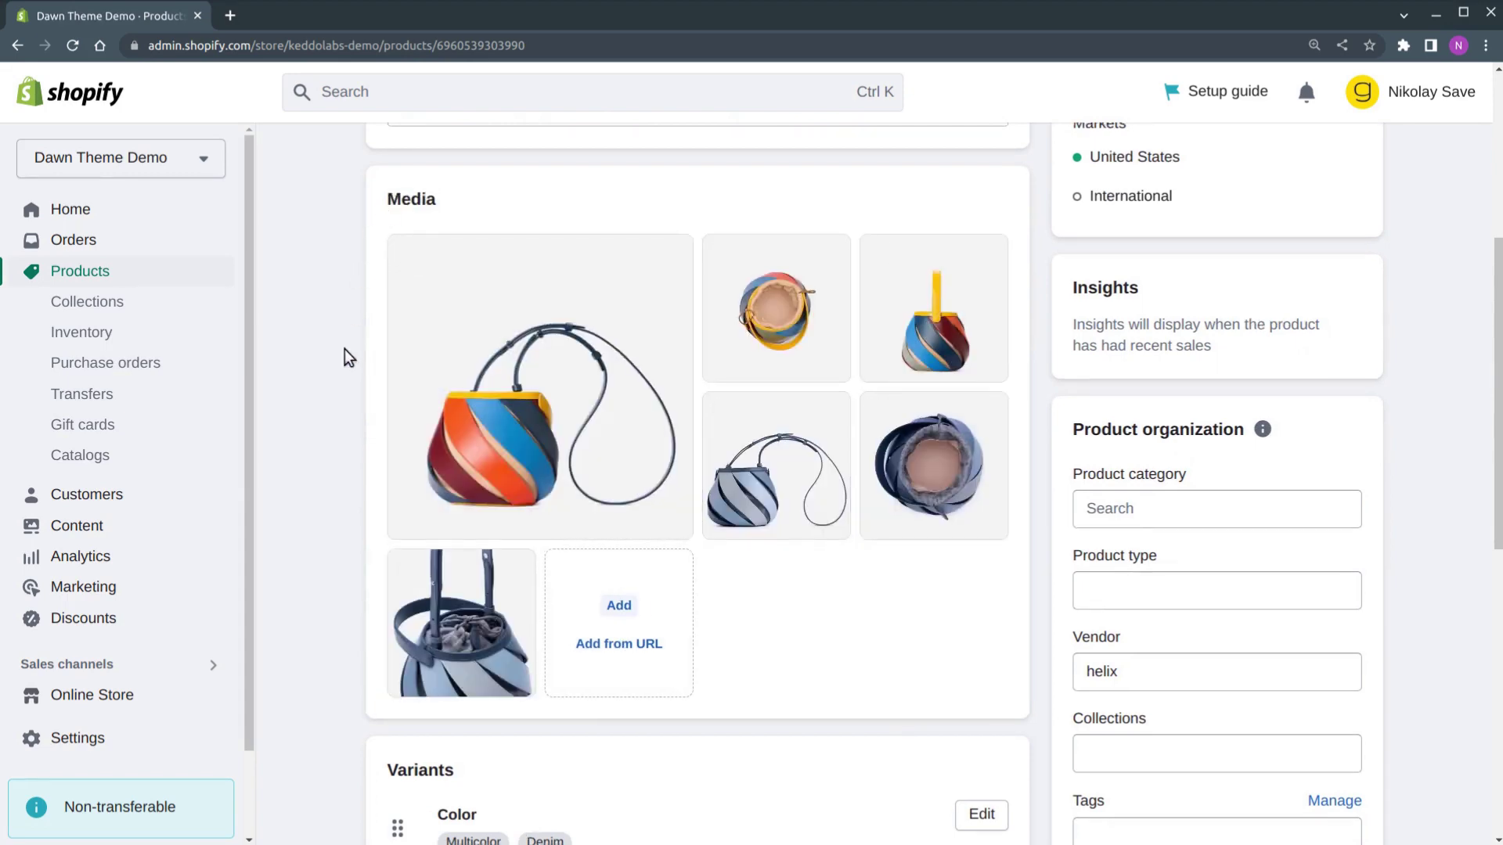
pyautogui.scroll(-5, 346, 376)
pyautogui.doubleClick(430, 369)
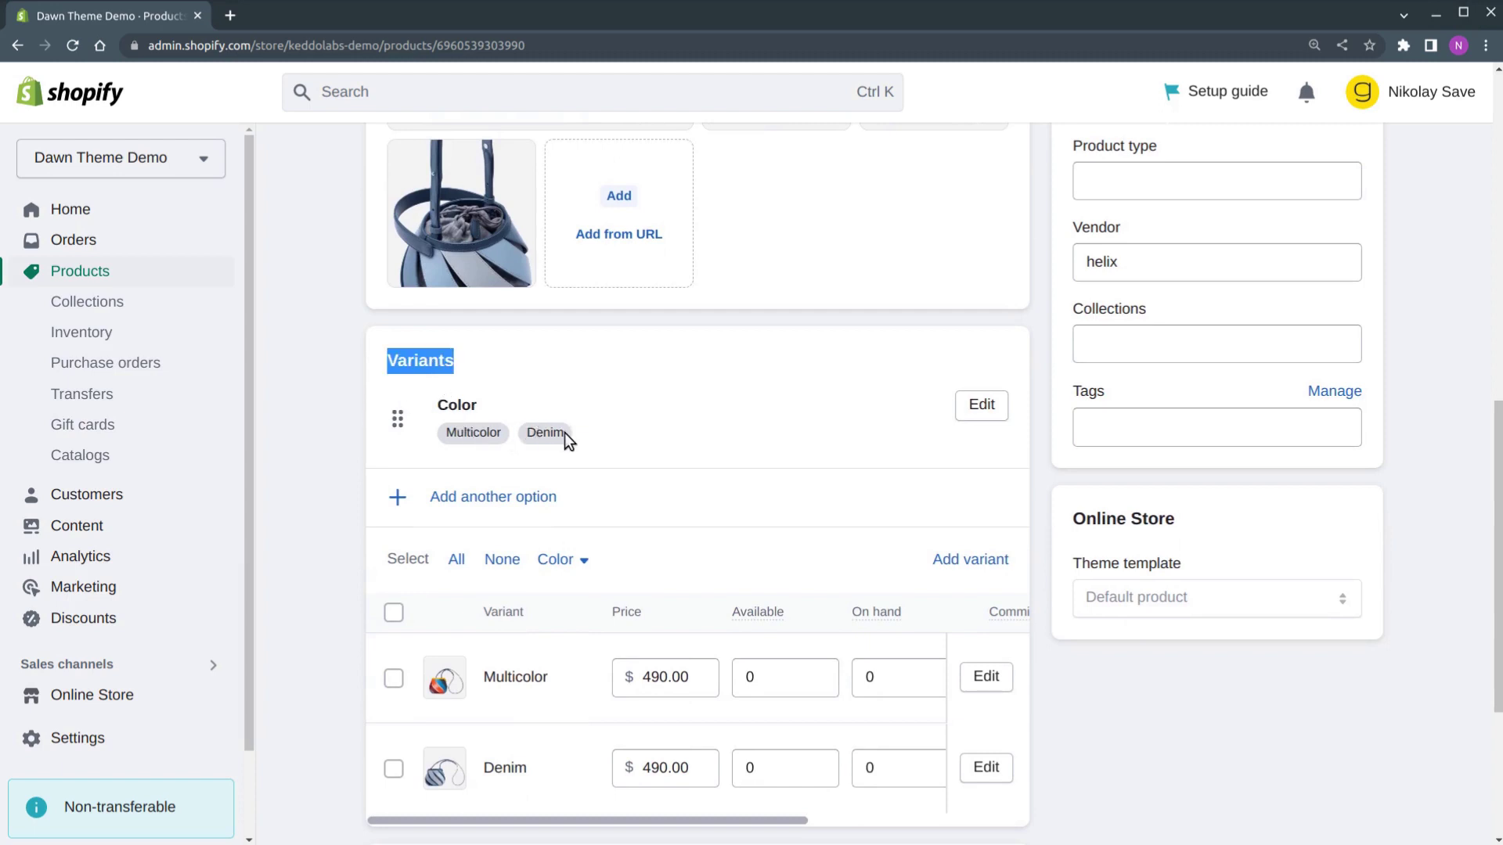
pyautogui.scroll(-3, 595, 454)
# Assign the blue denim bag image to the Denim variant, leaving Multicolor unchanged
pyautogui.click(452, 487)
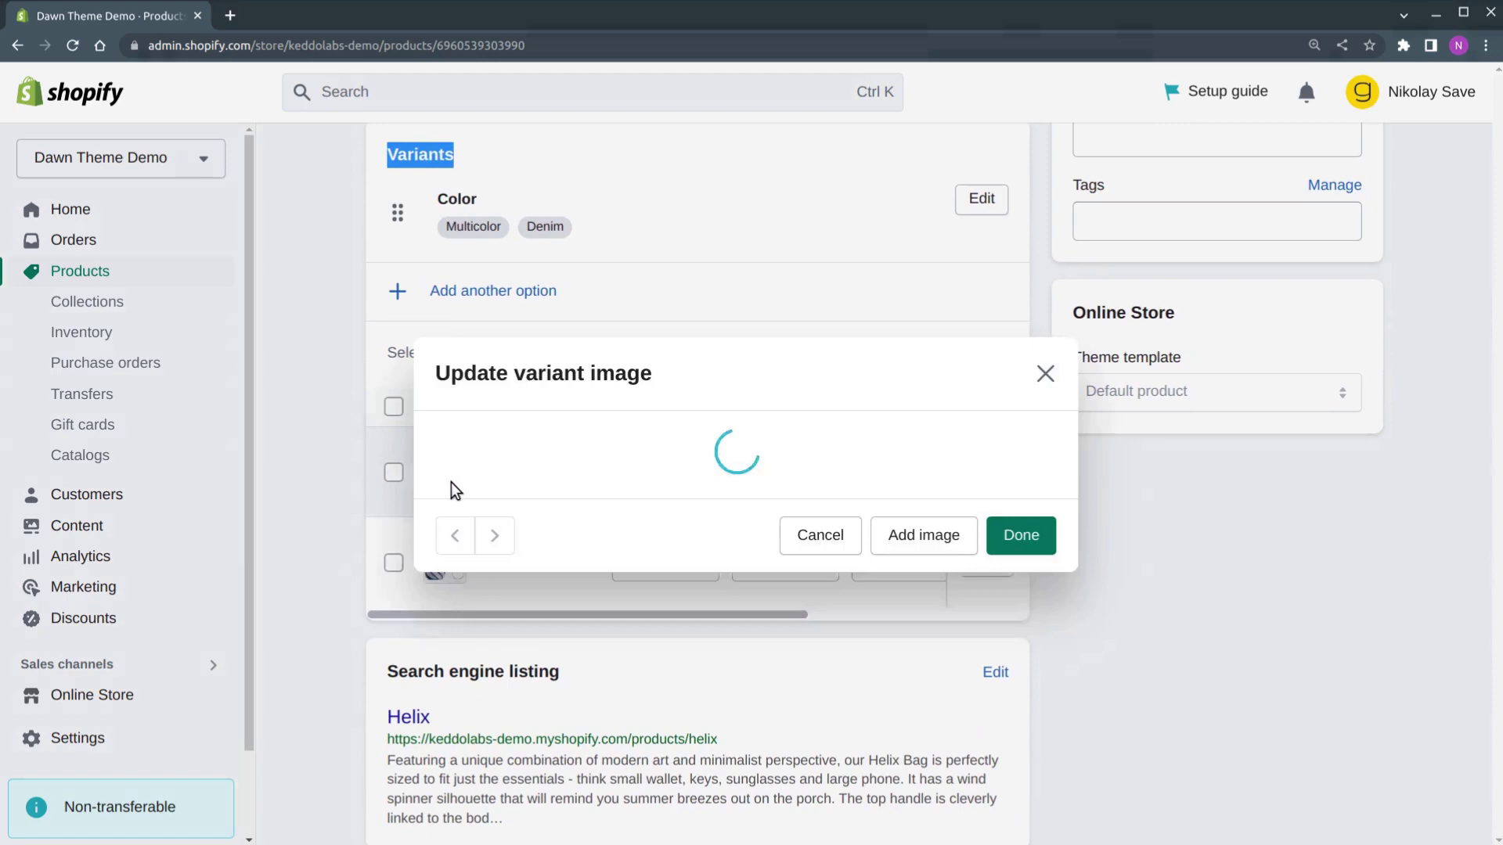
pyautogui.click(1021, 685)
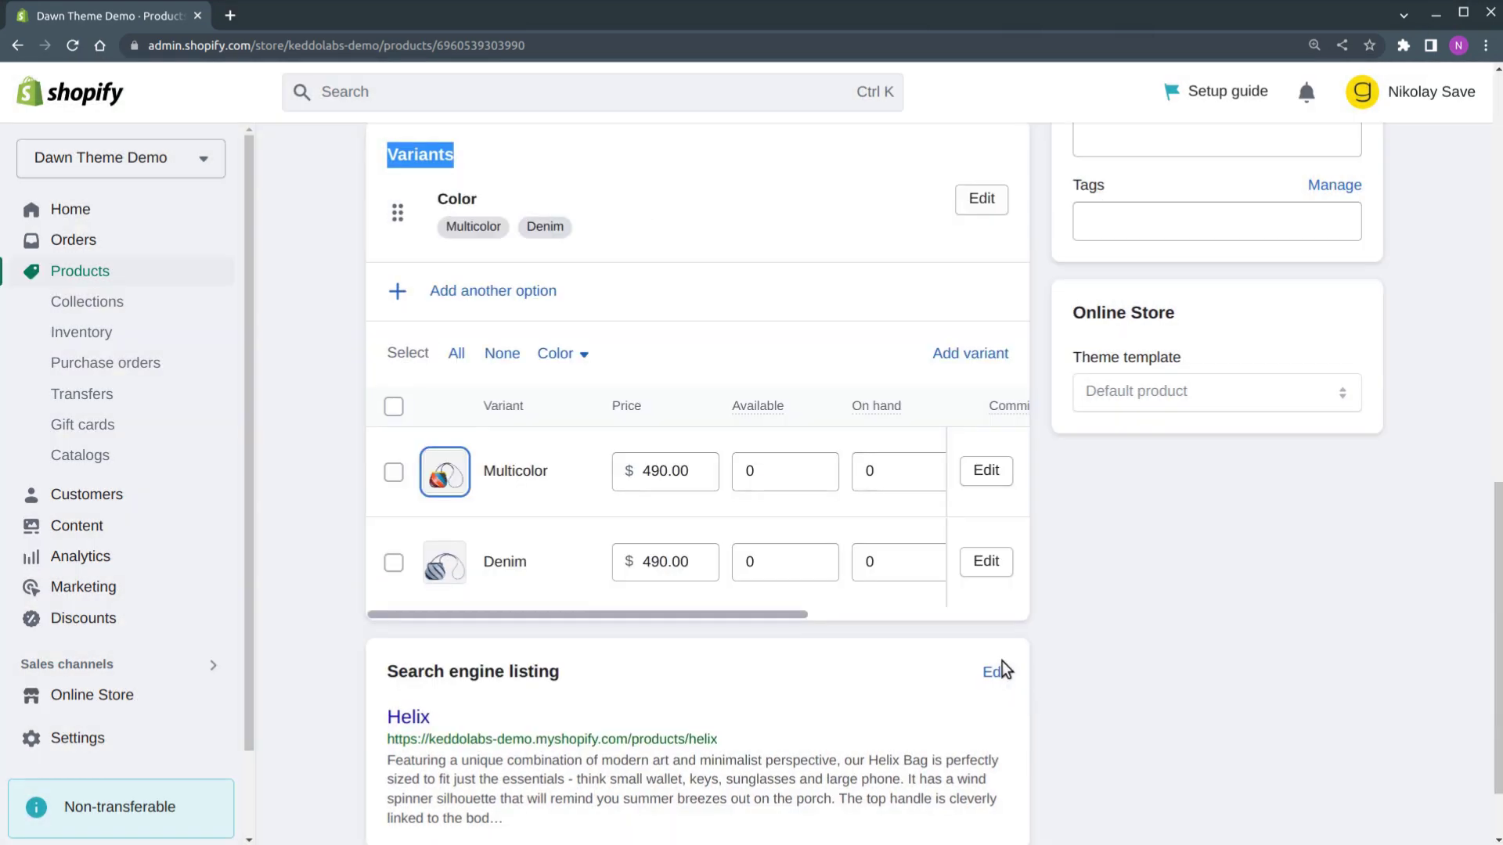
pyautogui.click(446, 564)
pyautogui.click(498, 557)
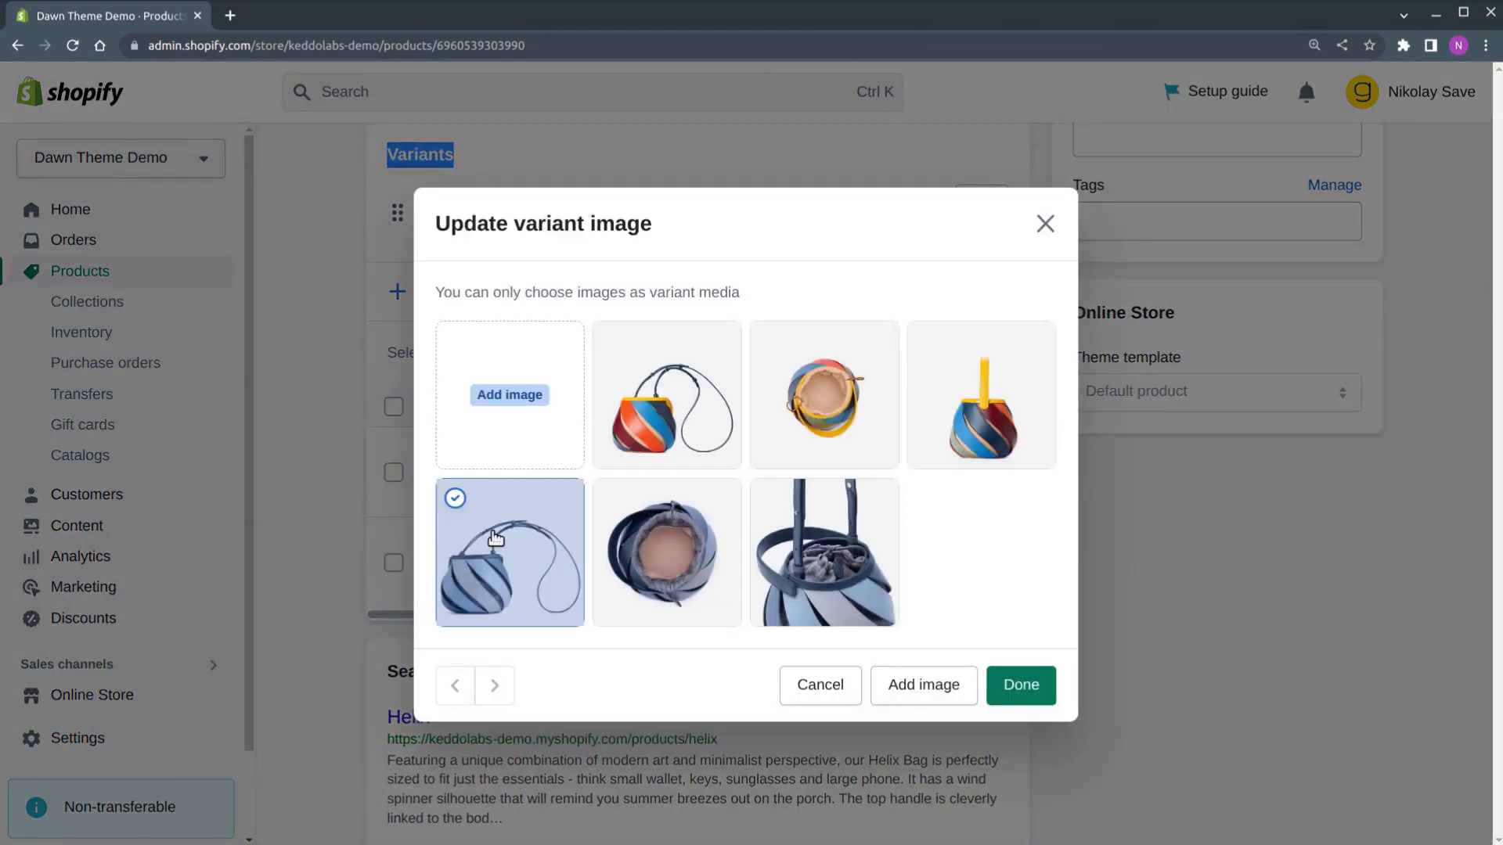
pyautogui.click(1021, 685)
pyautogui.scroll(10, 1093, 571)
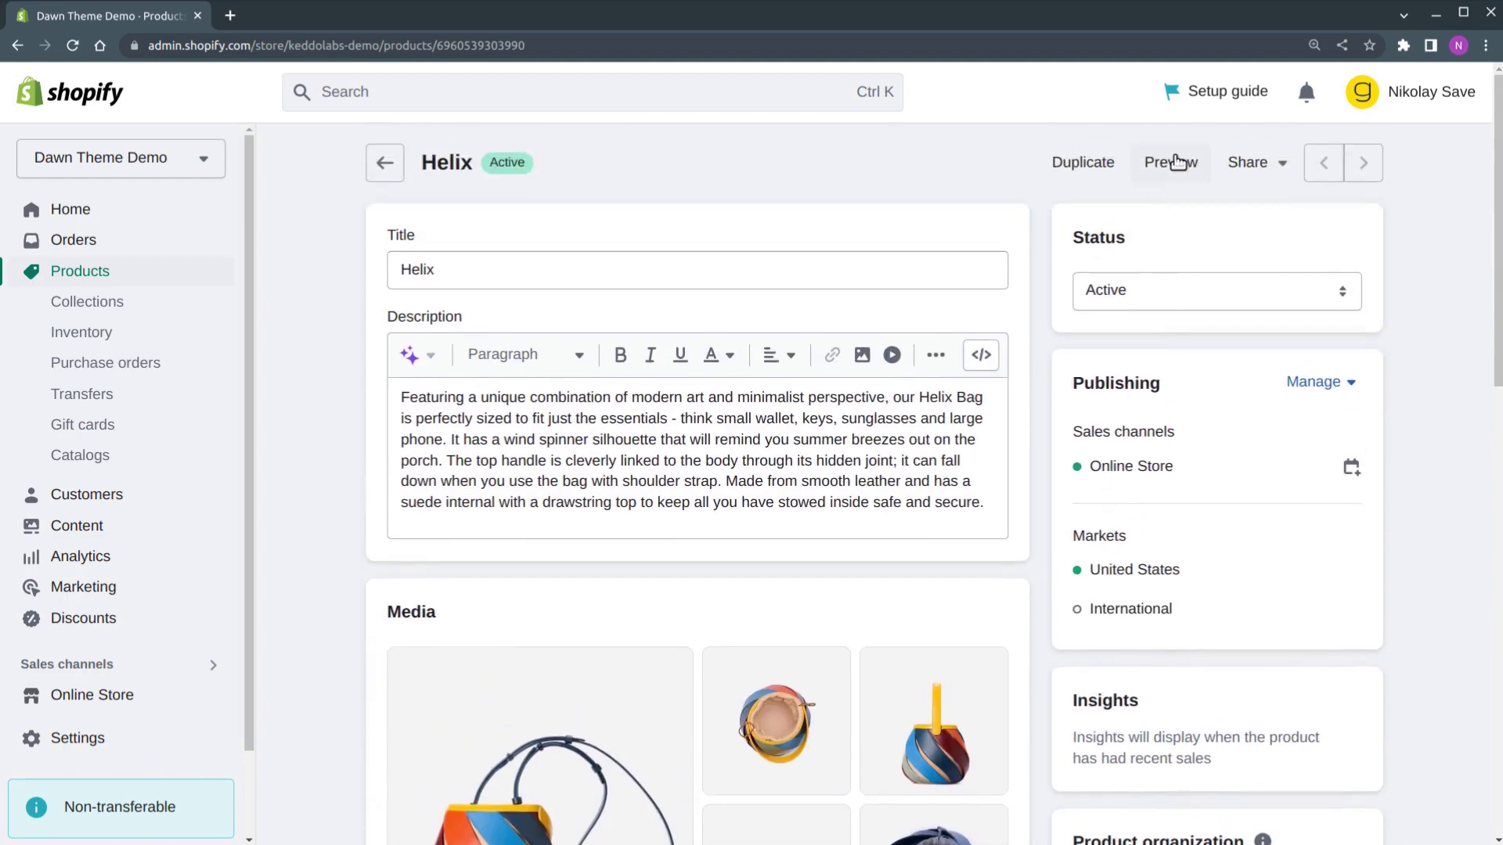
# Preview the Helix product page in the store and switch its gallery to the Denim variant
pyautogui.click(1173, 162)
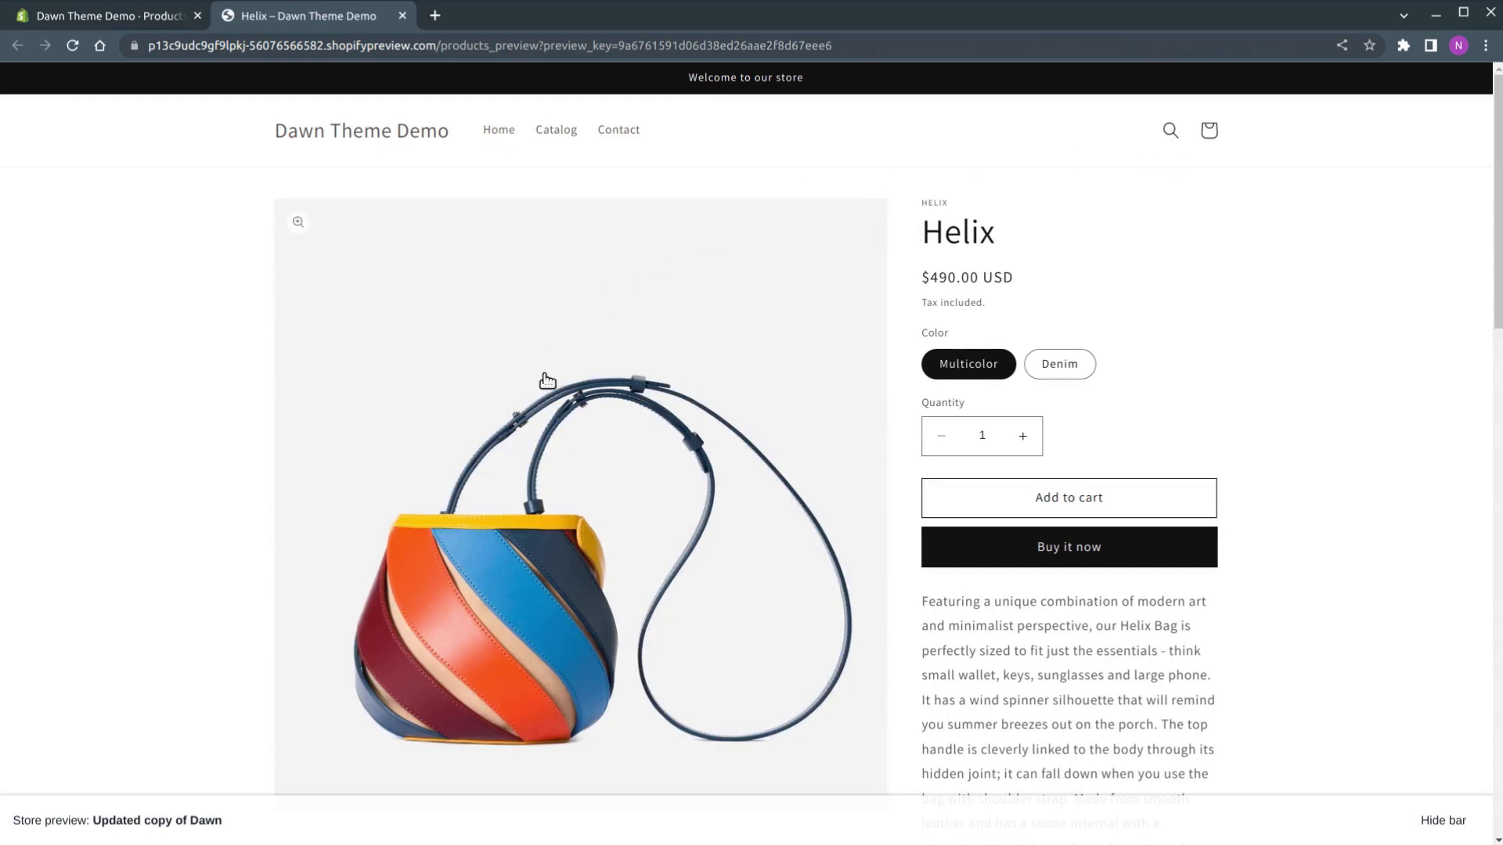
pyautogui.scroll(-2, 551, 443)
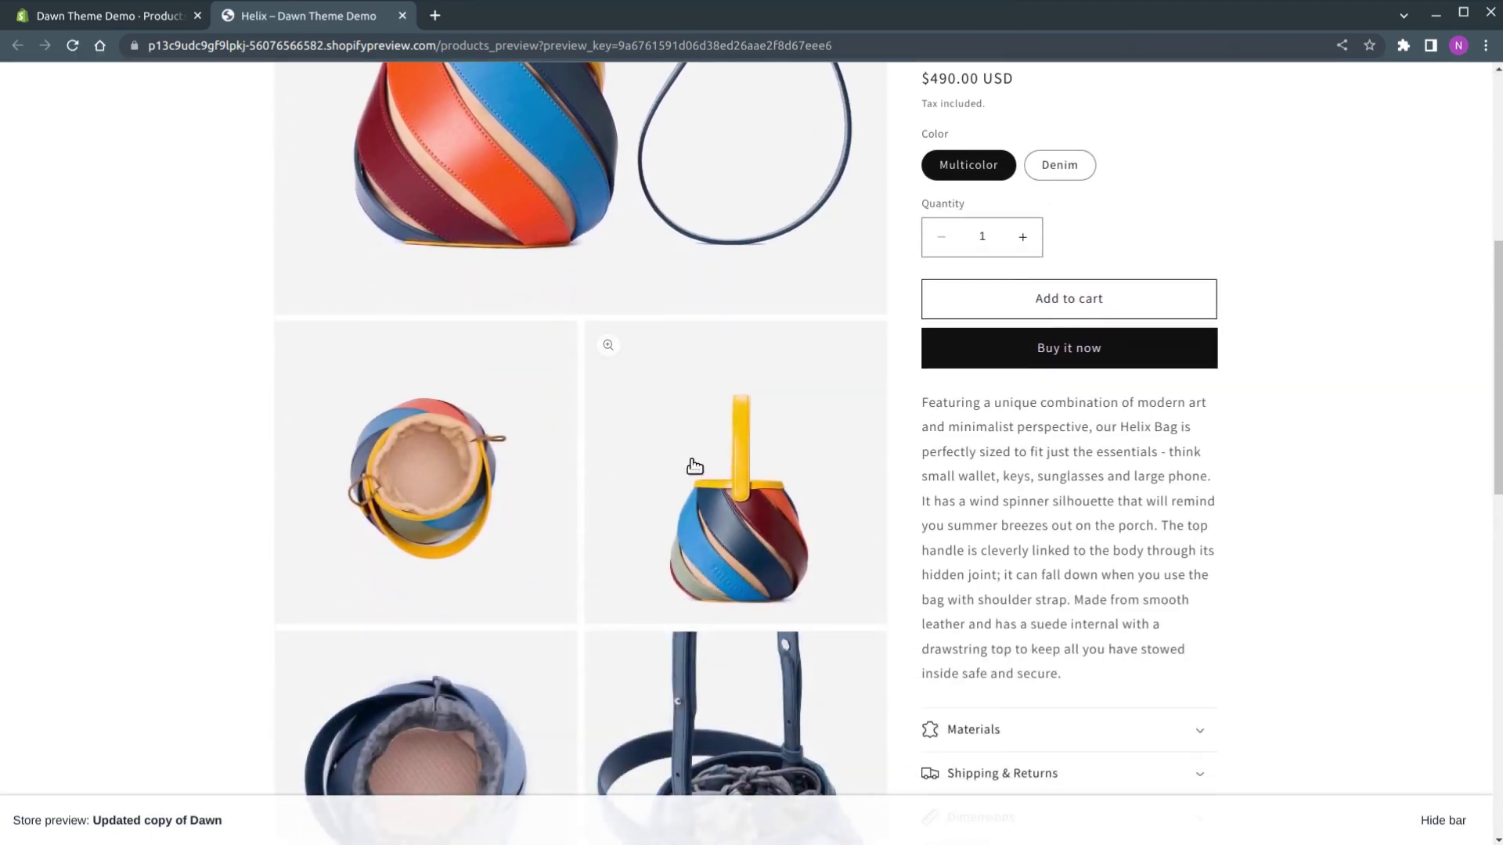
pyautogui.scroll(-1, 691, 465)
pyautogui.scroll(-3, 693, 467)
pyautogui.scroll(6, 689, 473)
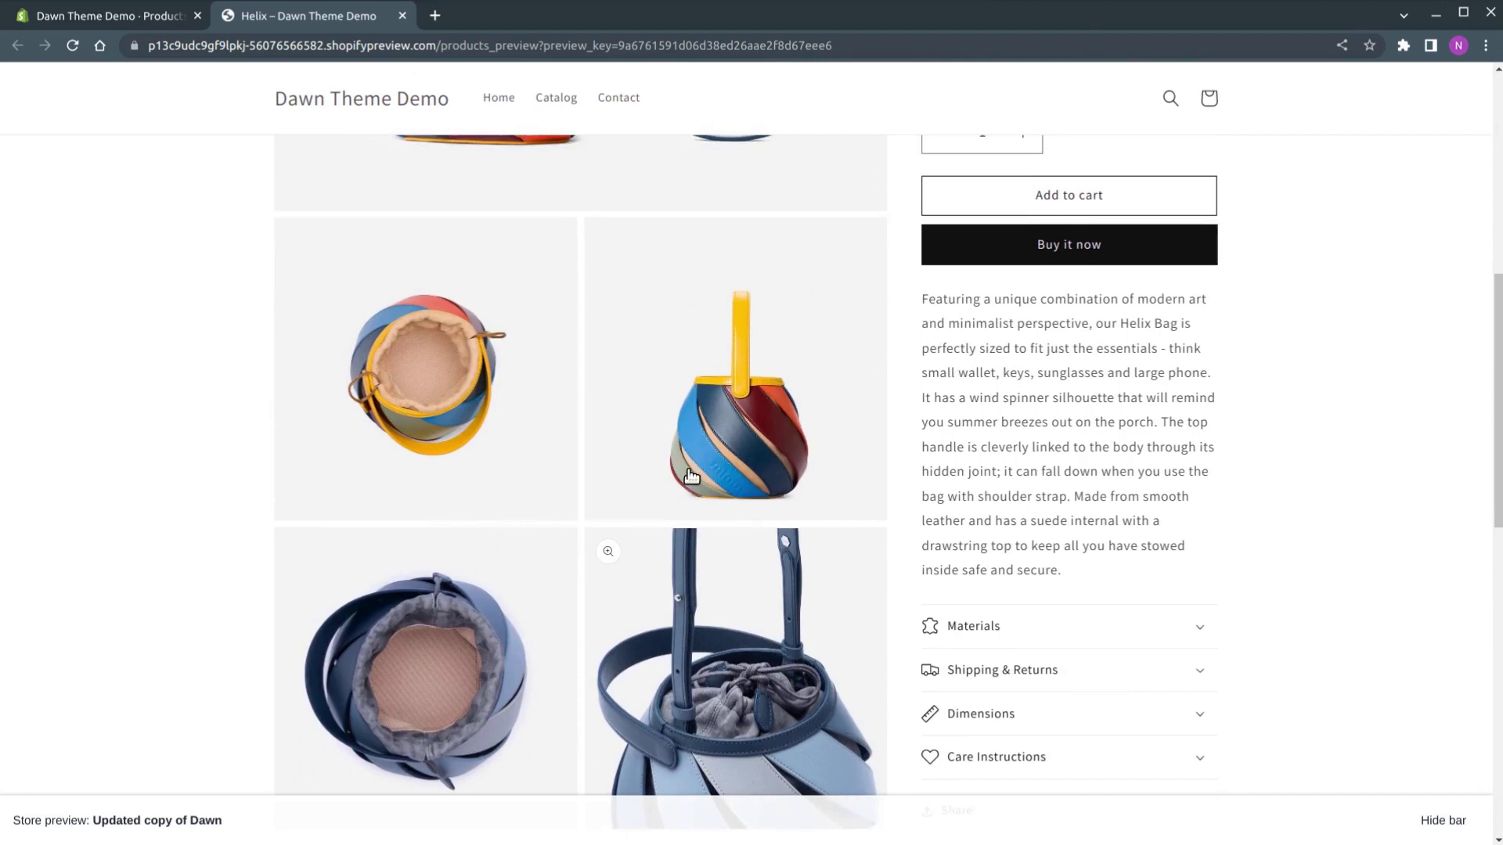
pyautogui.scroll(4, 687, 479)
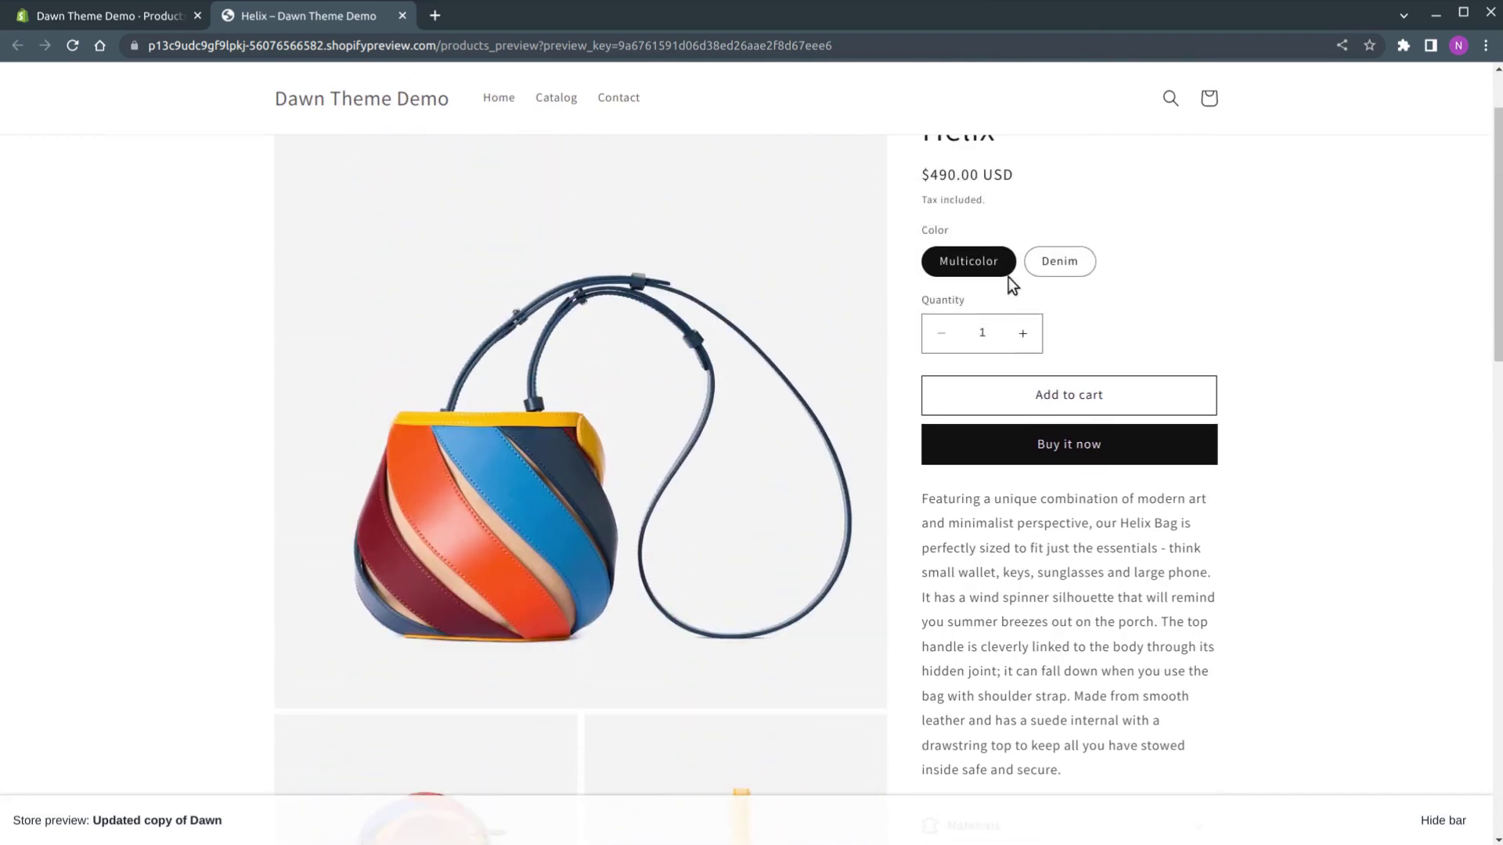
pyautogui.click(1063, 262)
pyautogui.scroll(-3, 768, 358)
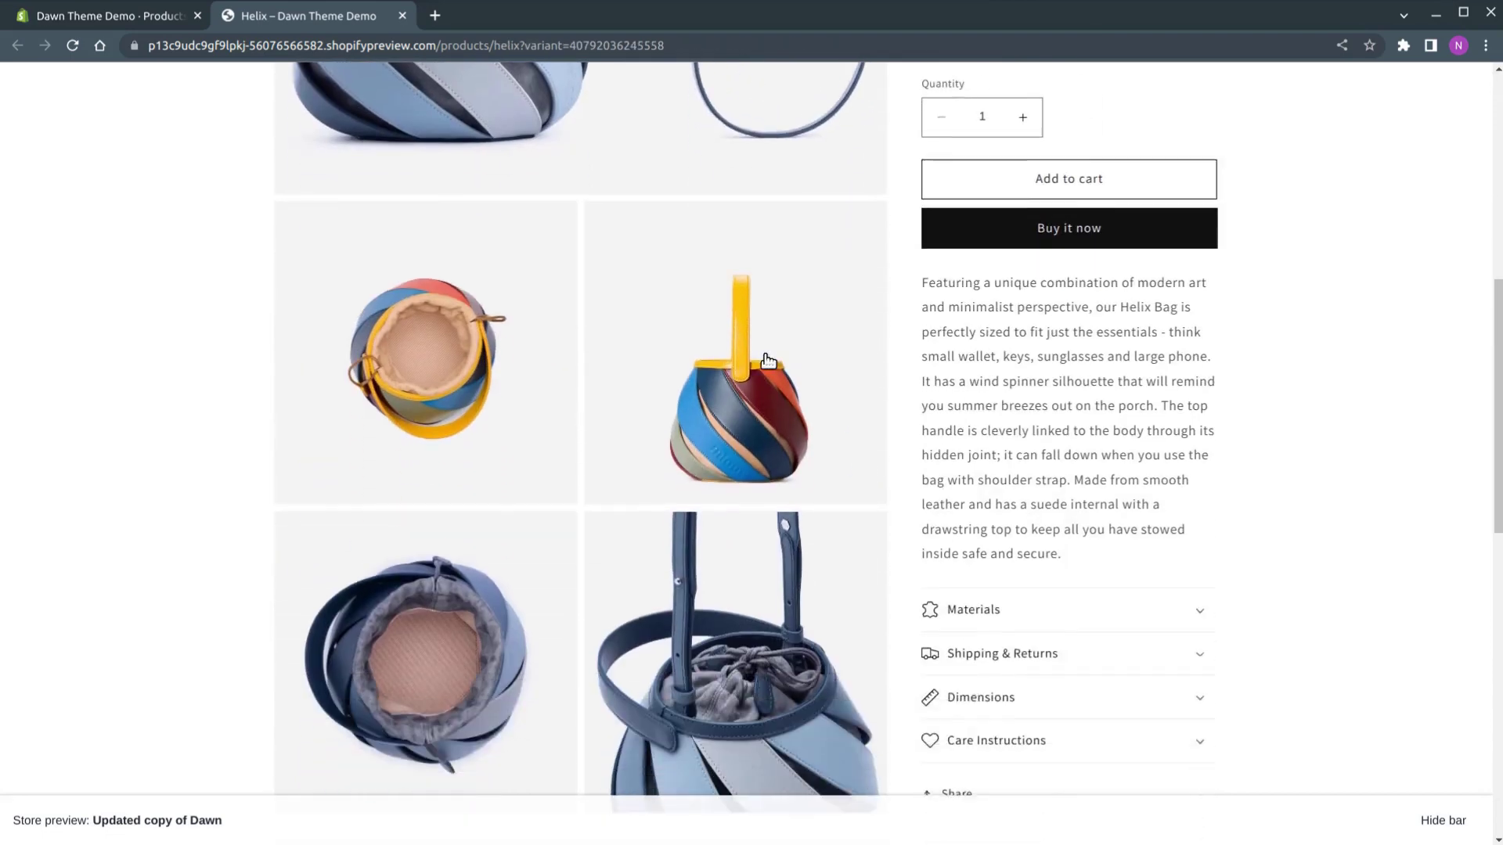
pyautogui.scroll(5, 768, 358)
# Search the Shopify App Store for 'product page slider'
pyautogui.click(129, 18)
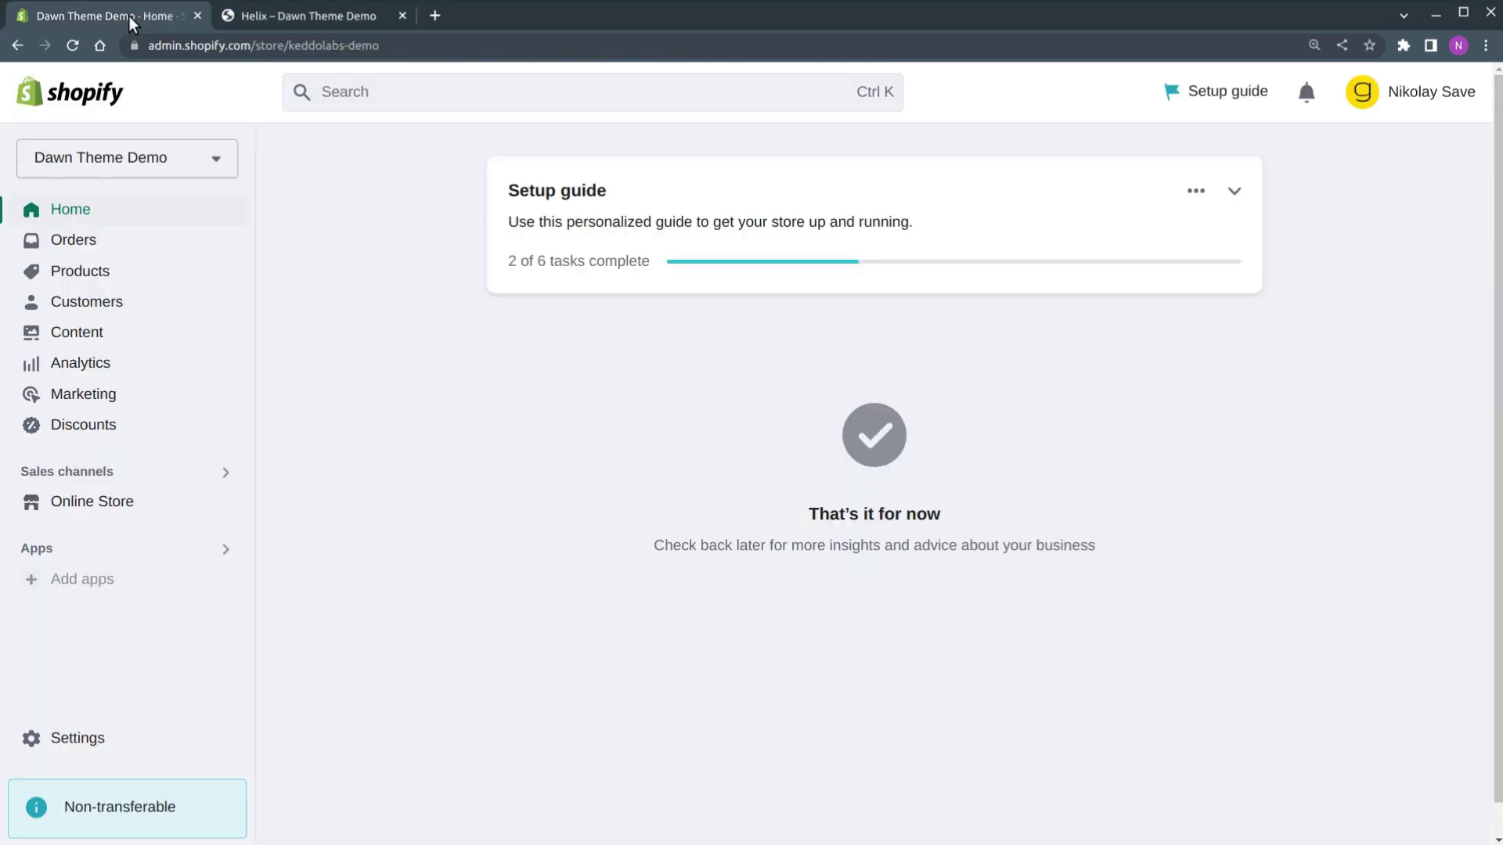
pyautogui.click(93, 579)
pyautogui.scroll(-2, 654, 590)
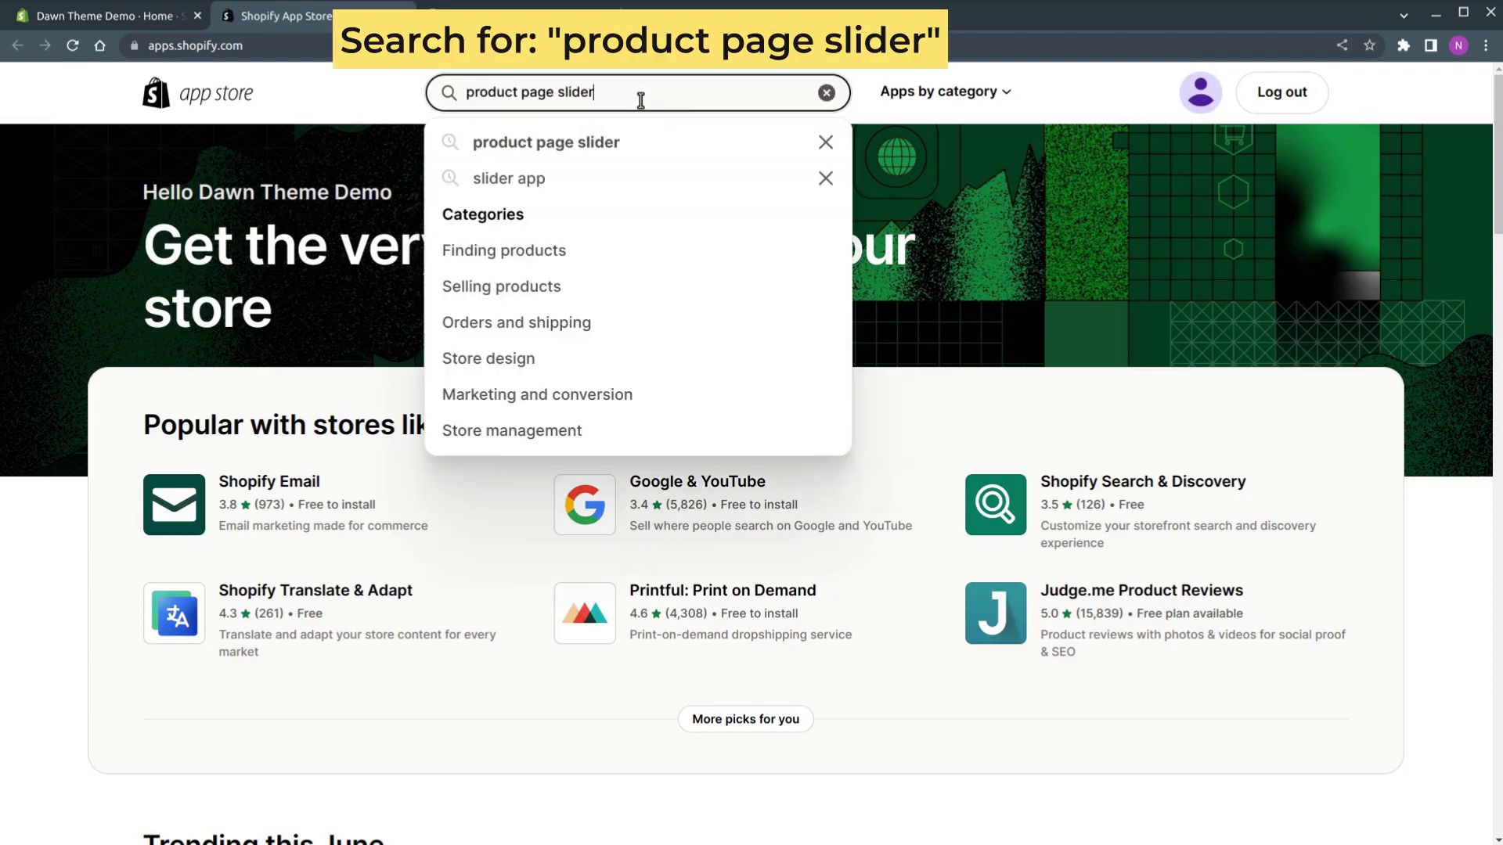
pyautogui.press('Return')
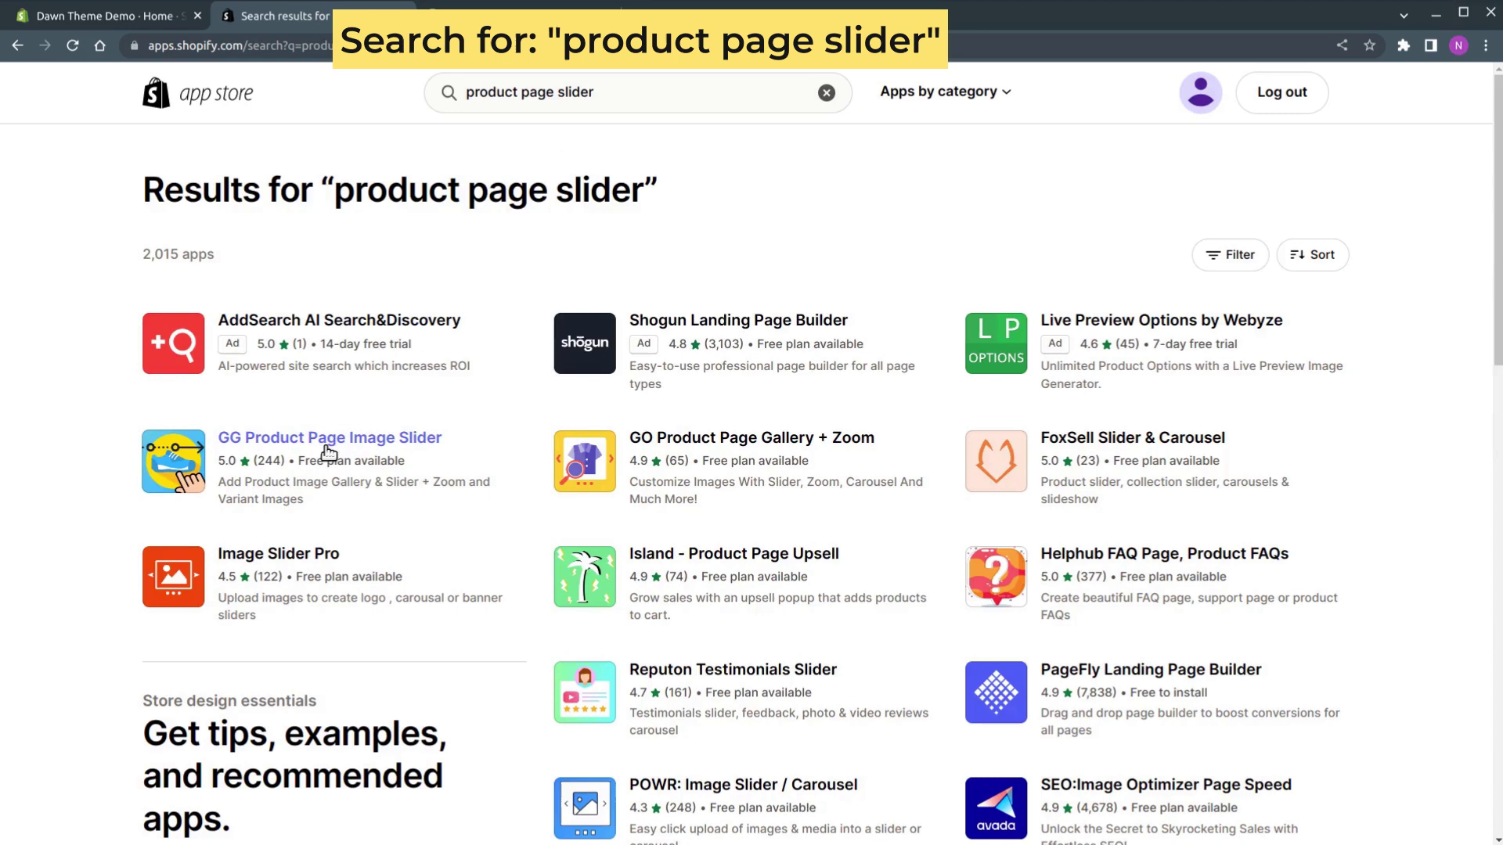
# Open the GG Product Page Image Slider listing and add the app to the store
pyautogui.click(329, 453)
pyautogui.moveTo(409, 306); pyautogui.dragTo(239, 273)
pyautogui.click(260, 276)
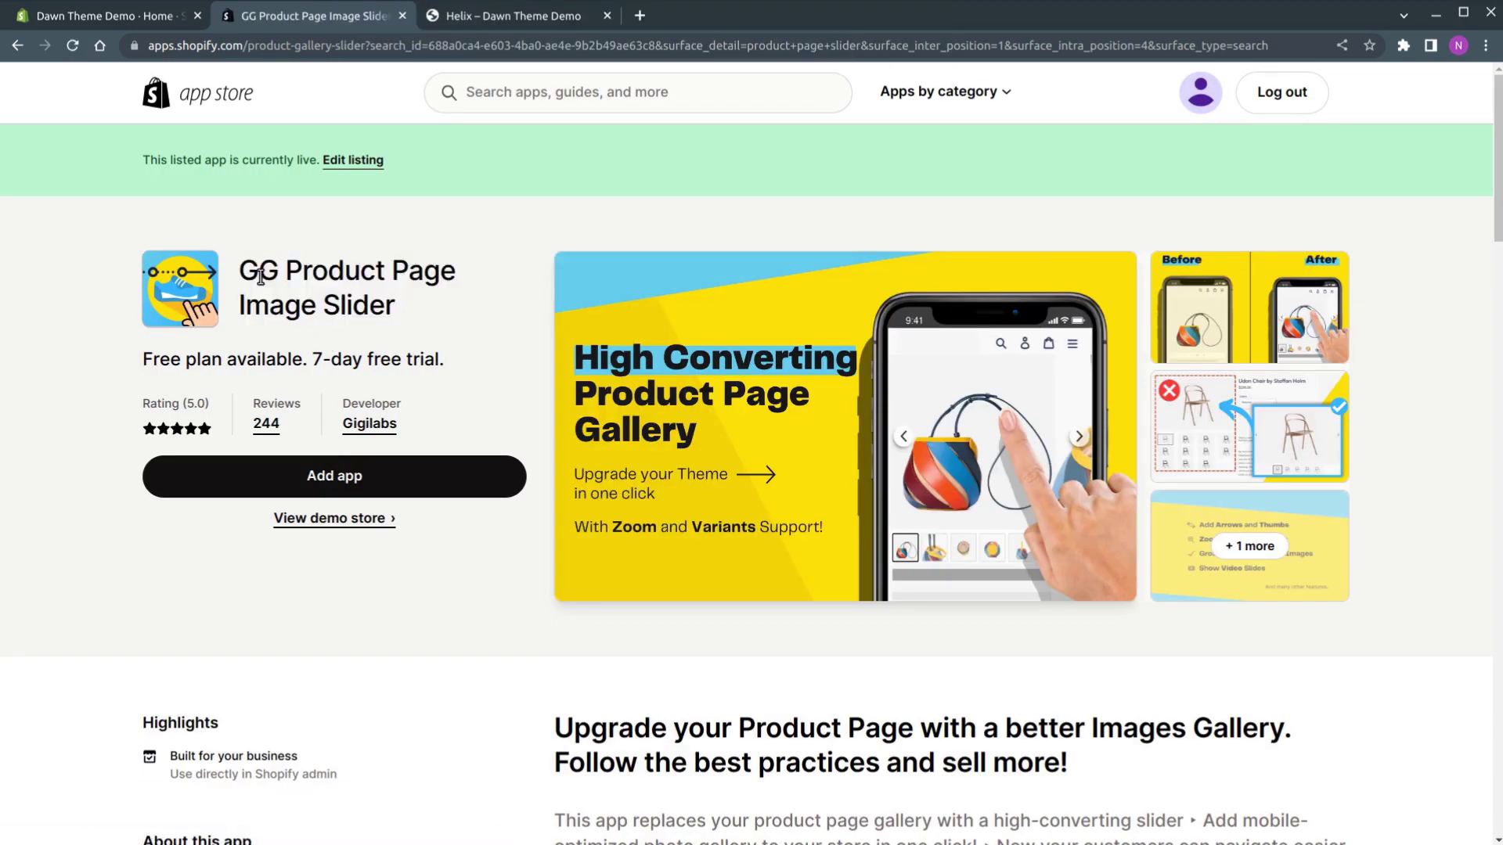
pyautogui.click(351, 485)
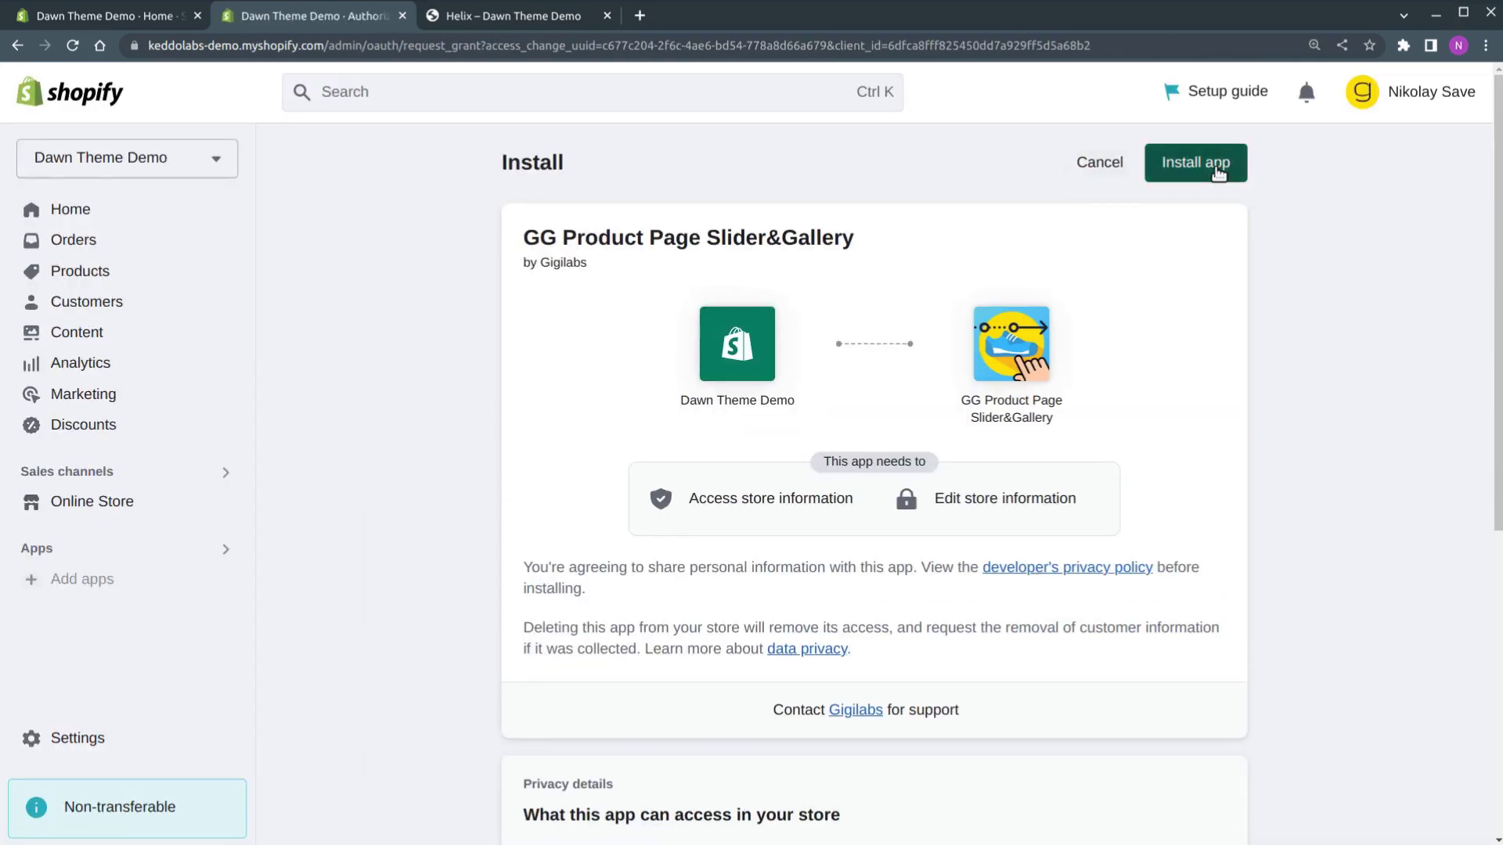
# Install GG Product Page Slider&Gallery, choose Default Slider (no Customization) and enable the app
pyautogui.click(1216, 168)
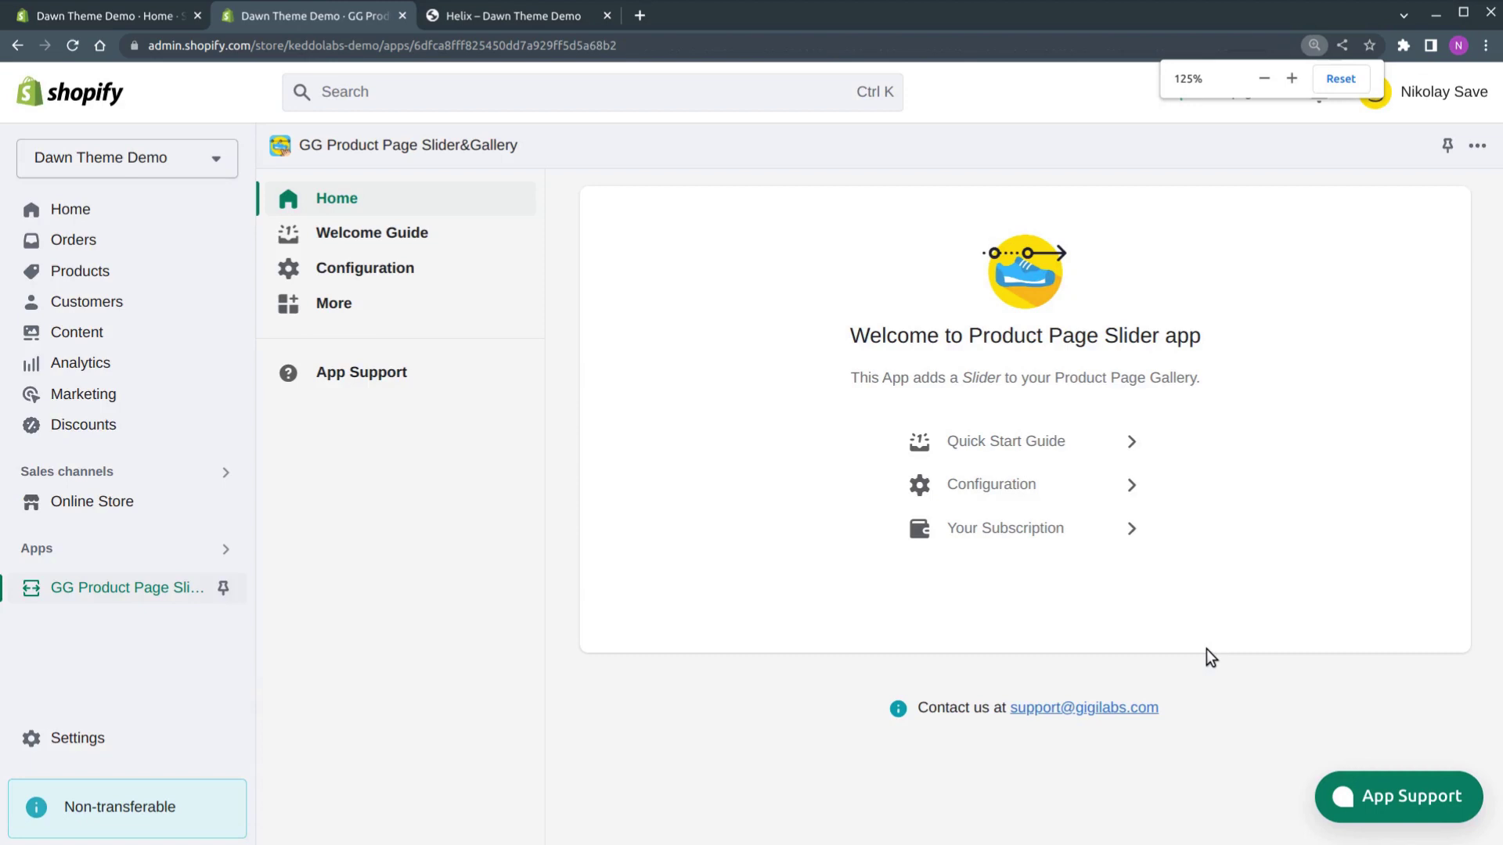
pyautogui.click(994, 486)
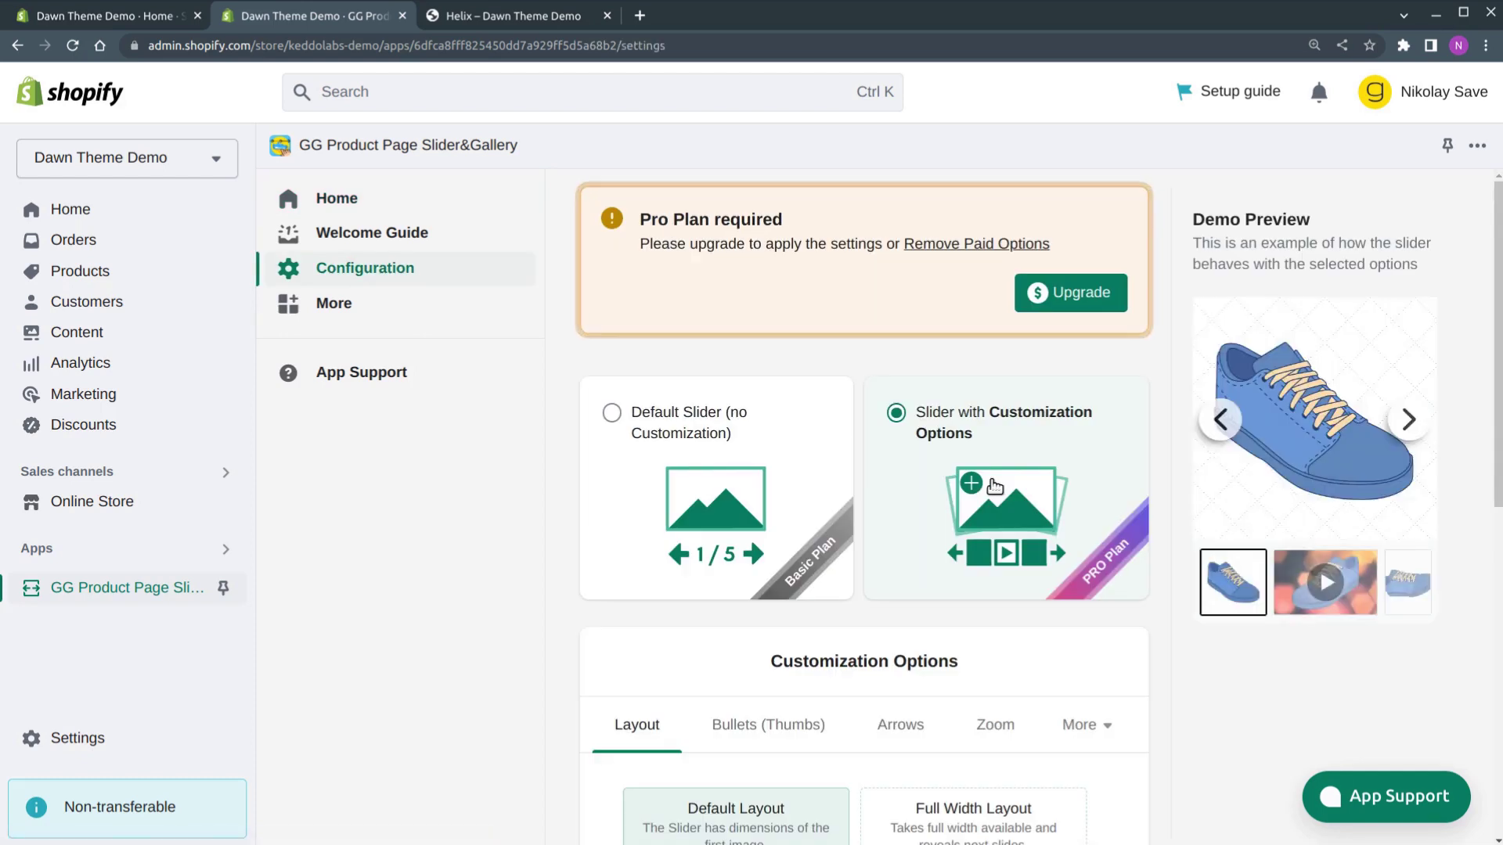
pyautogui.click(780, 459)
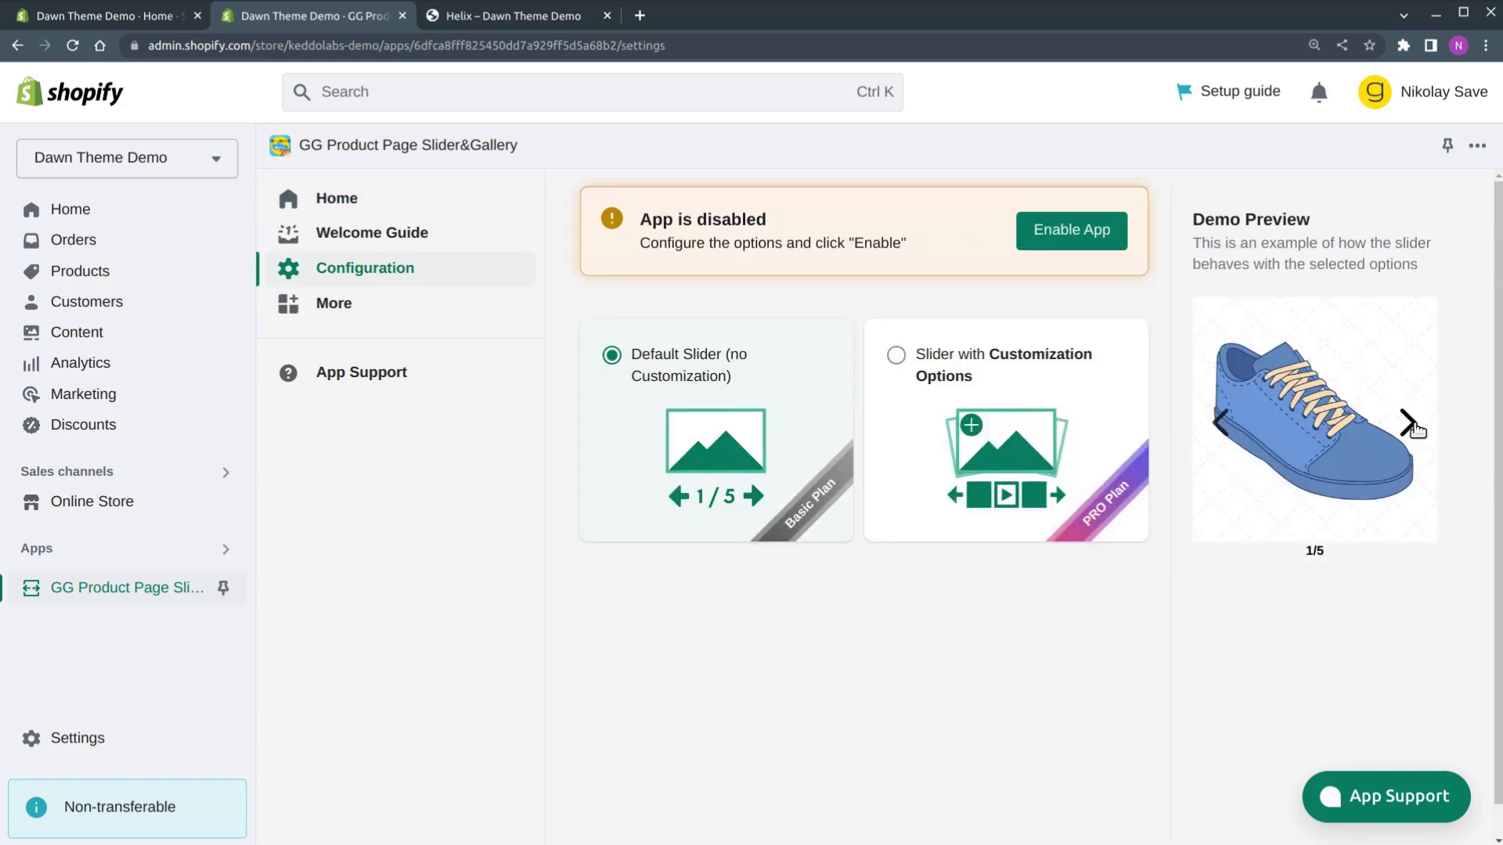
pyautogui.click(1407, 424)
pyautogui.click(1083, 236)
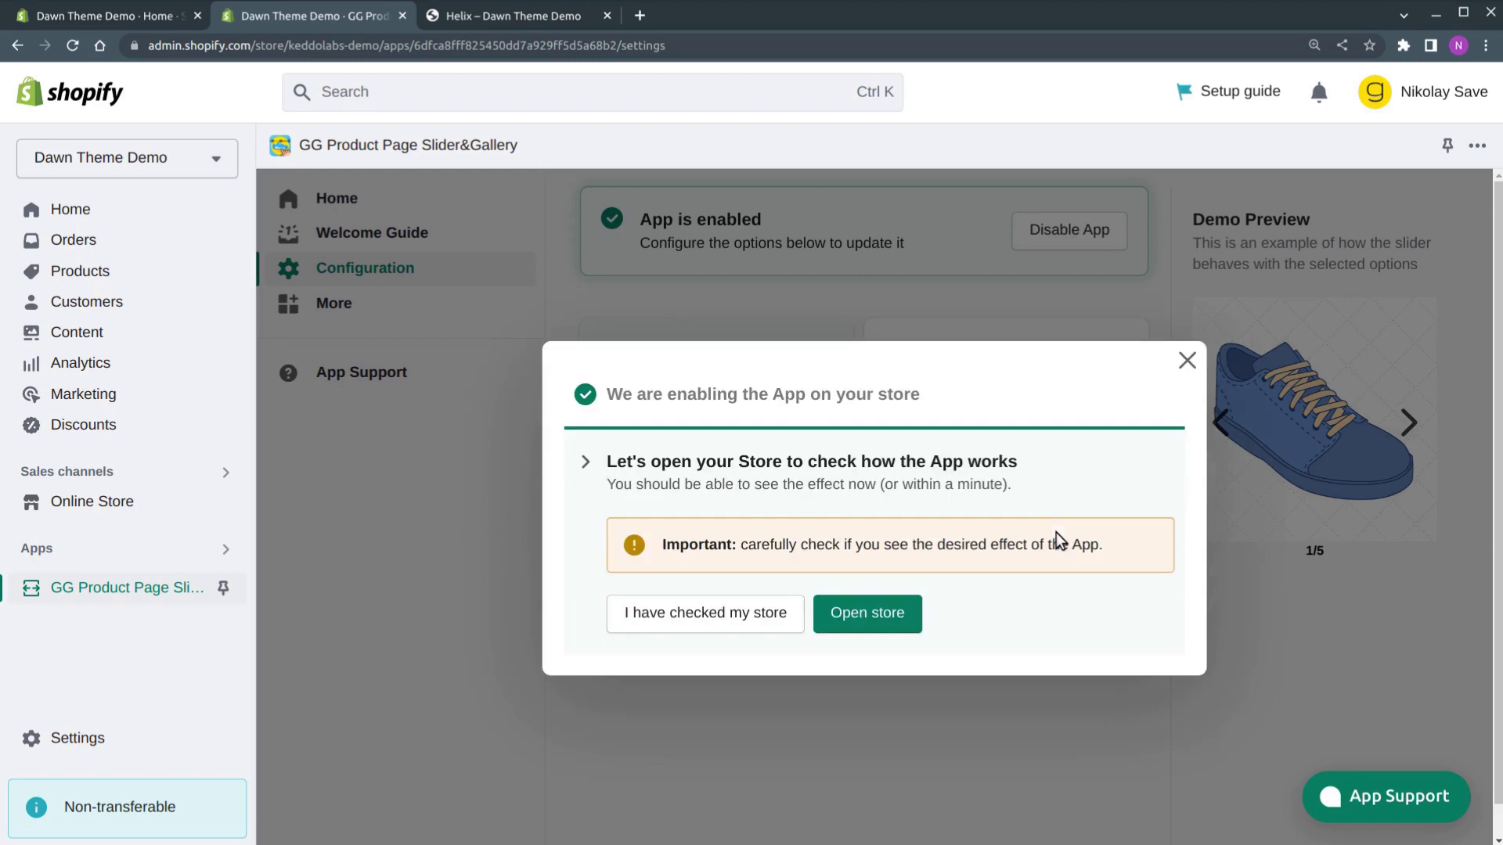
pyautogui.moveTo(752, 543); pyautogui.dragTo(1106, 550)
pyautogui.click(1104, 546)
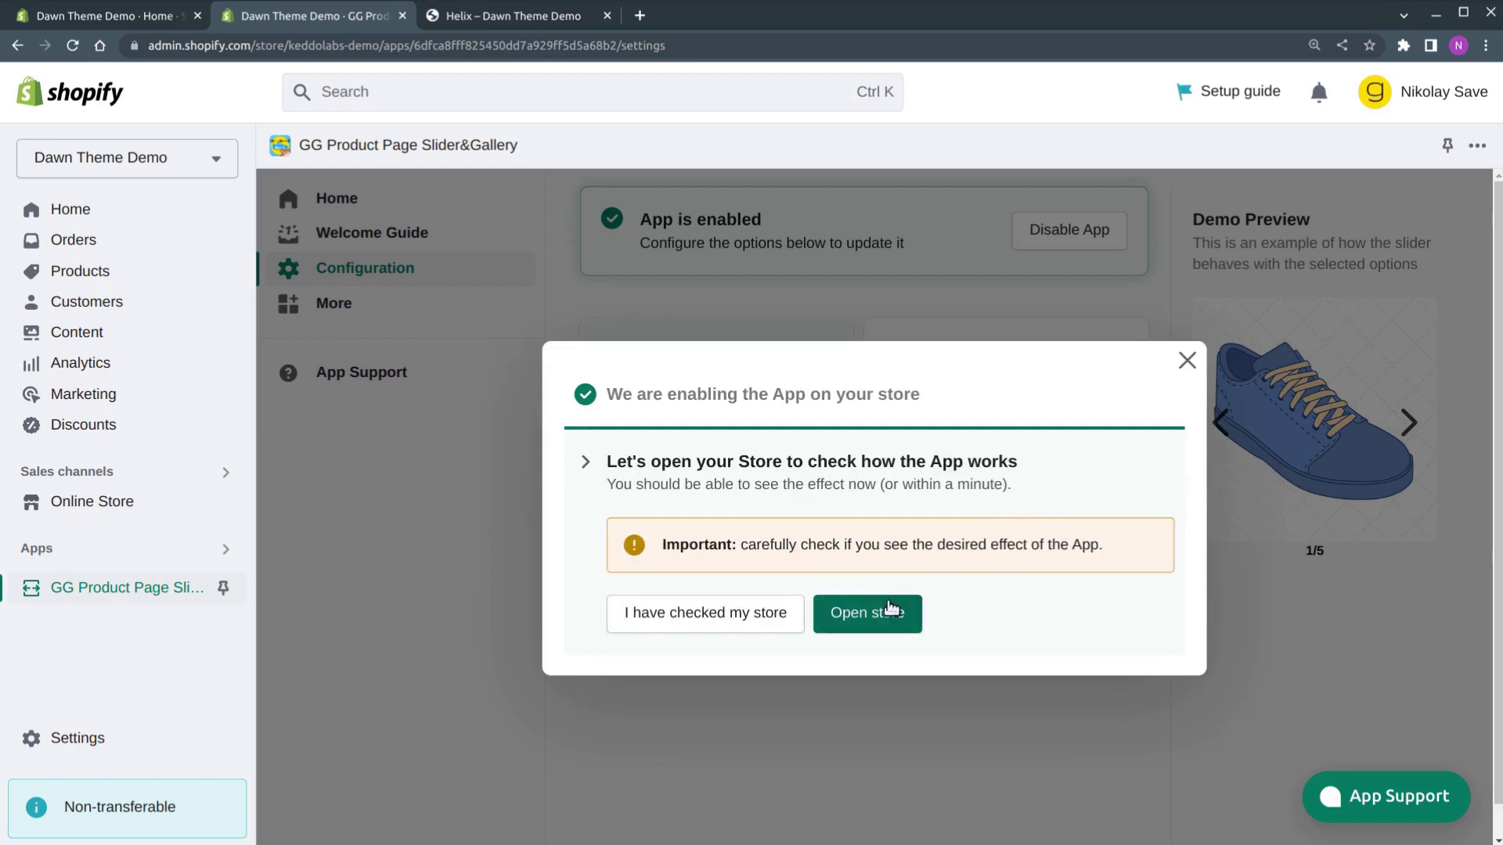
# Open the storefront's Helix product page to check the new slider
pyautogui.click(867, 612)
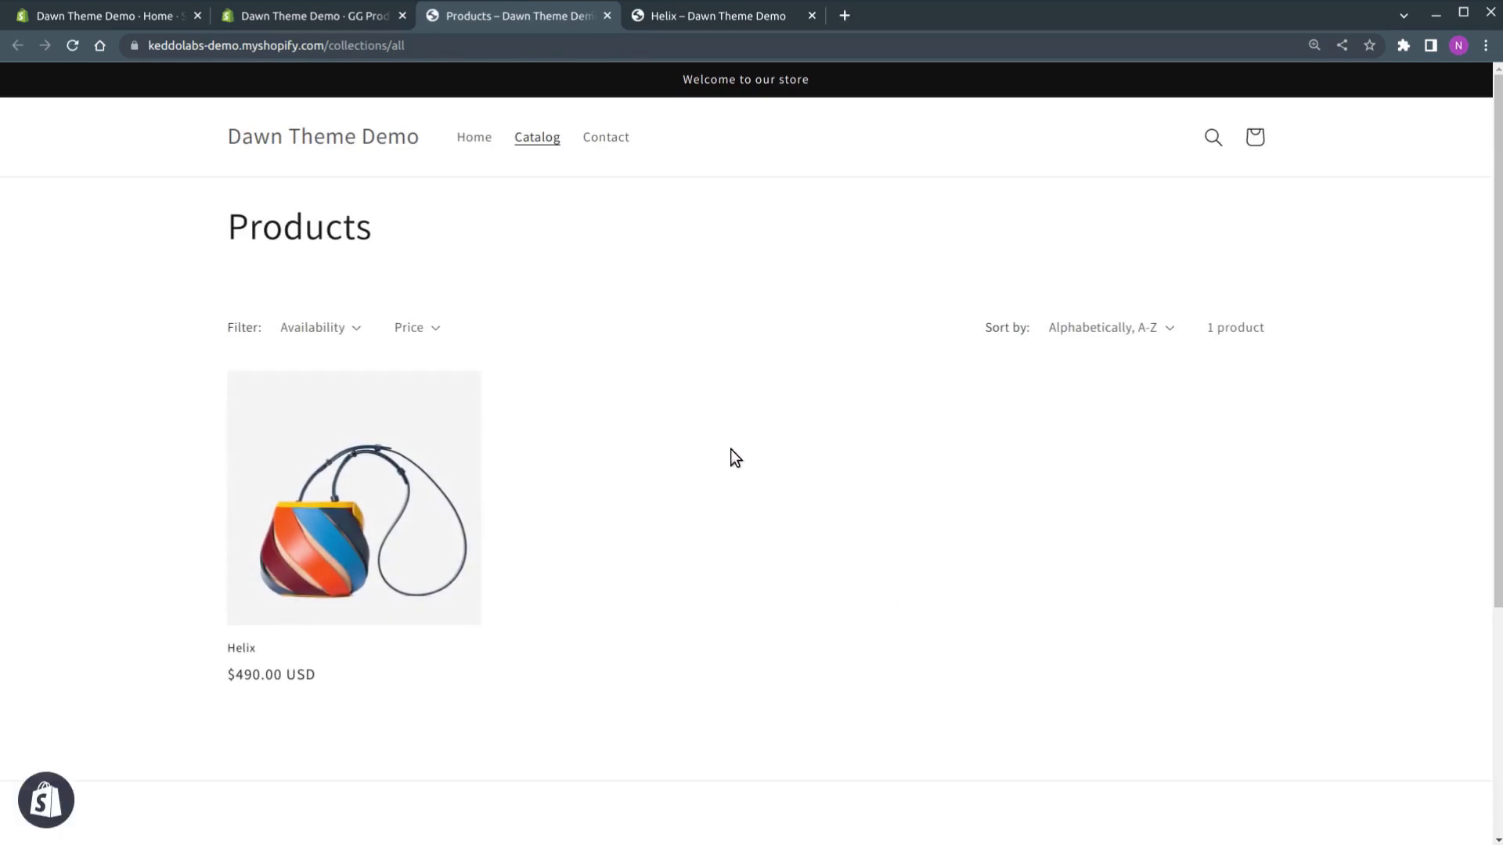
pyautogui.click(369, 496)
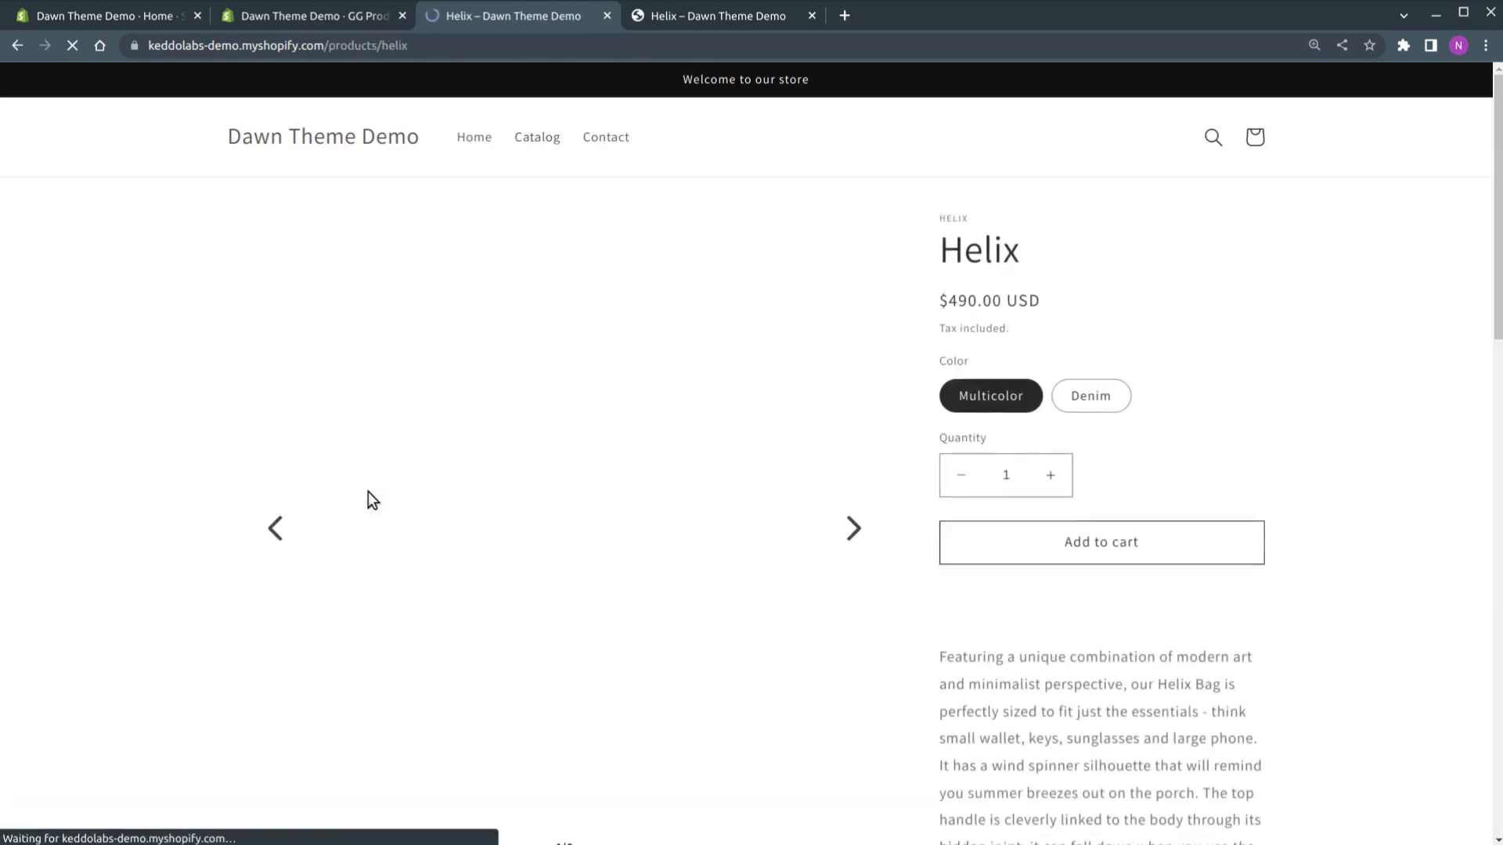
pyautogui.scroll(-1, 908, 354)
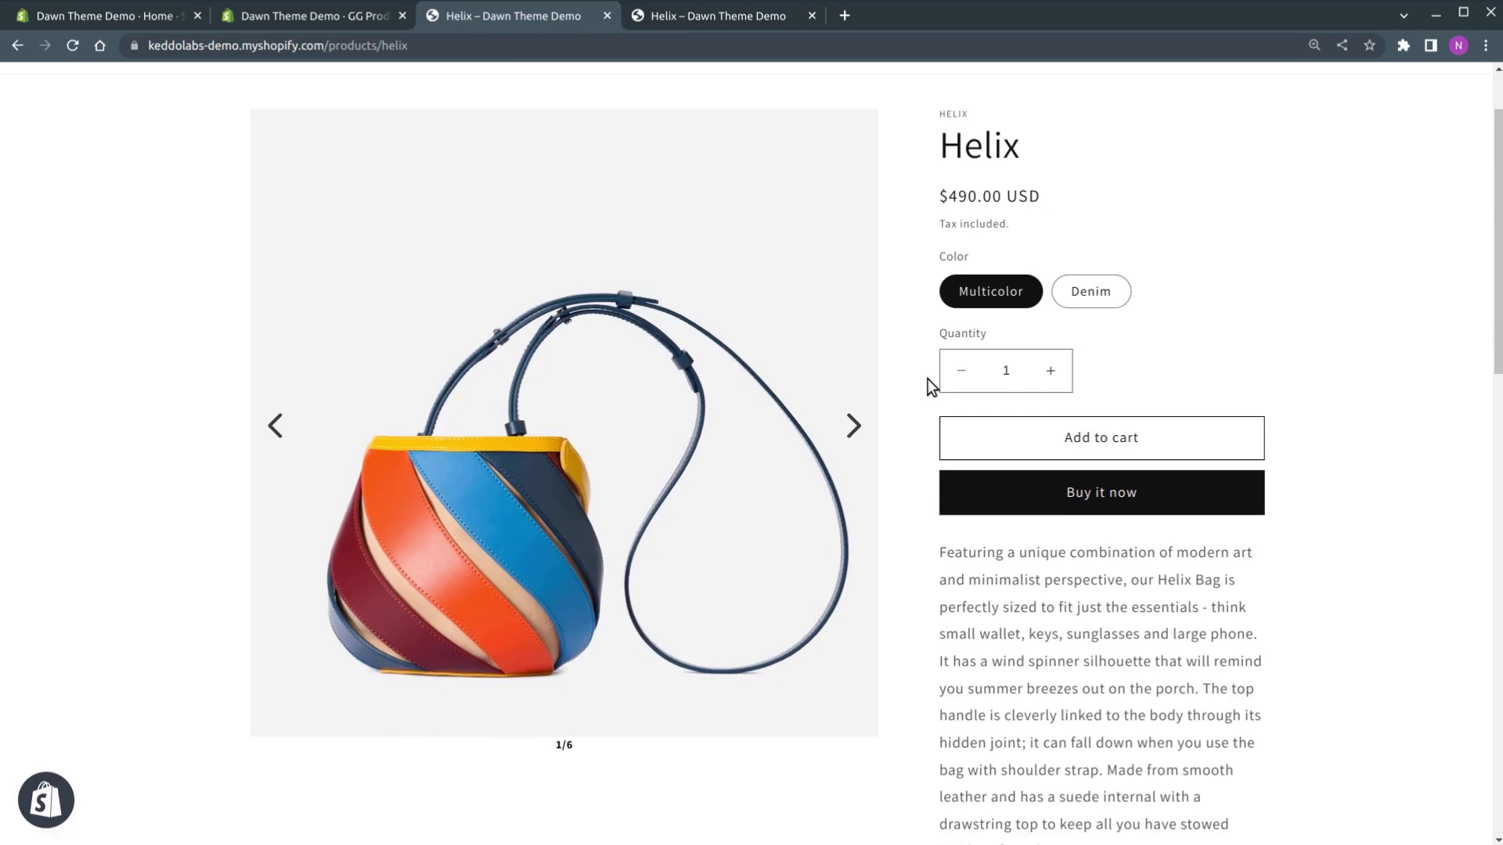
# Cycle the gallery through all six images back to the first, then select Denim
pyautogui.click(842, 426)
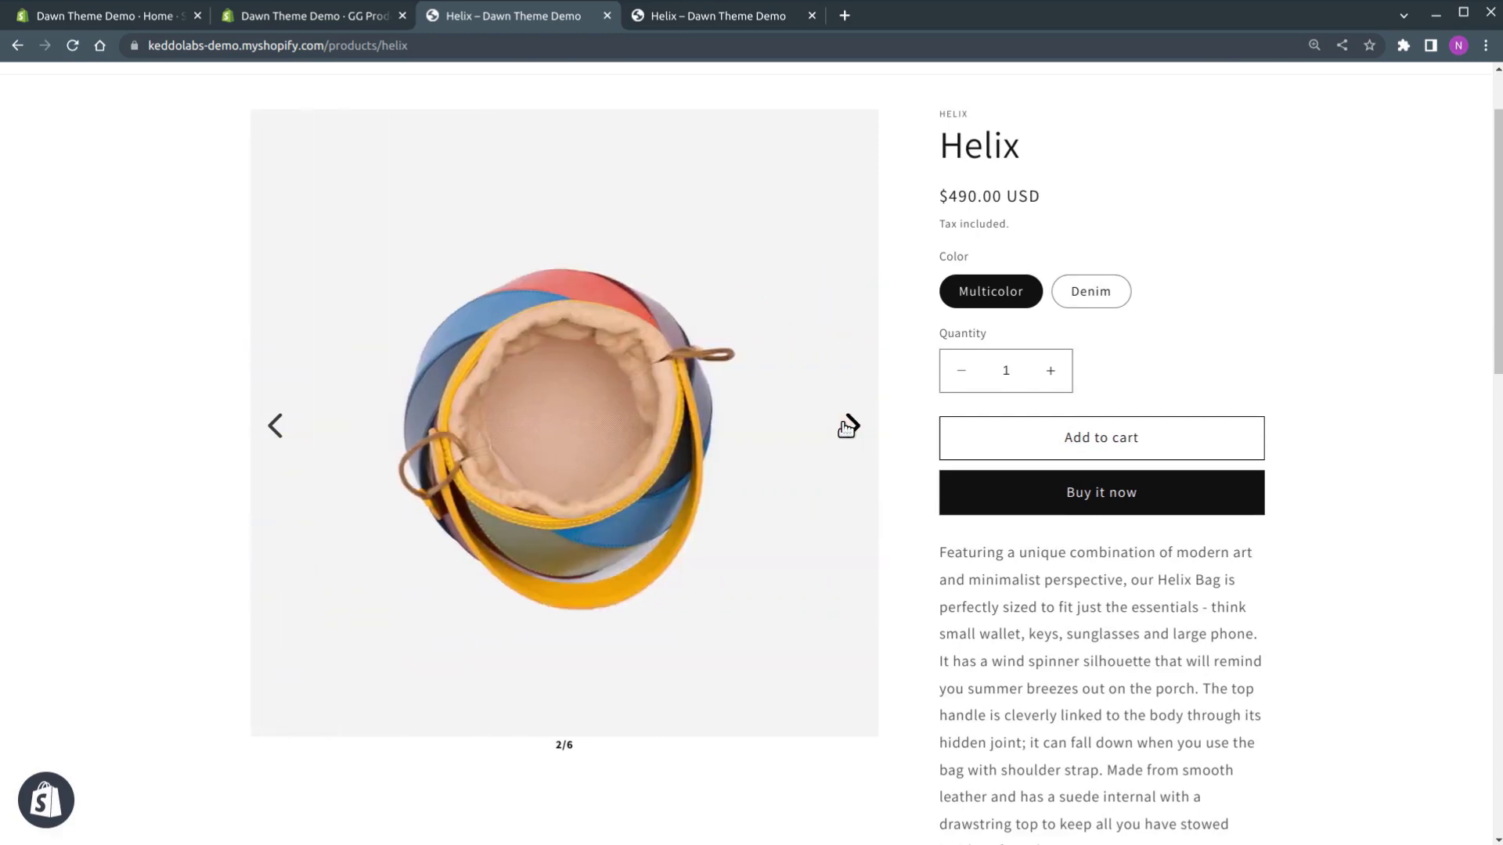
pyautogui.click(843, 426)
pyautogui.click(845, 427)
pyautogui.click(846, 427)
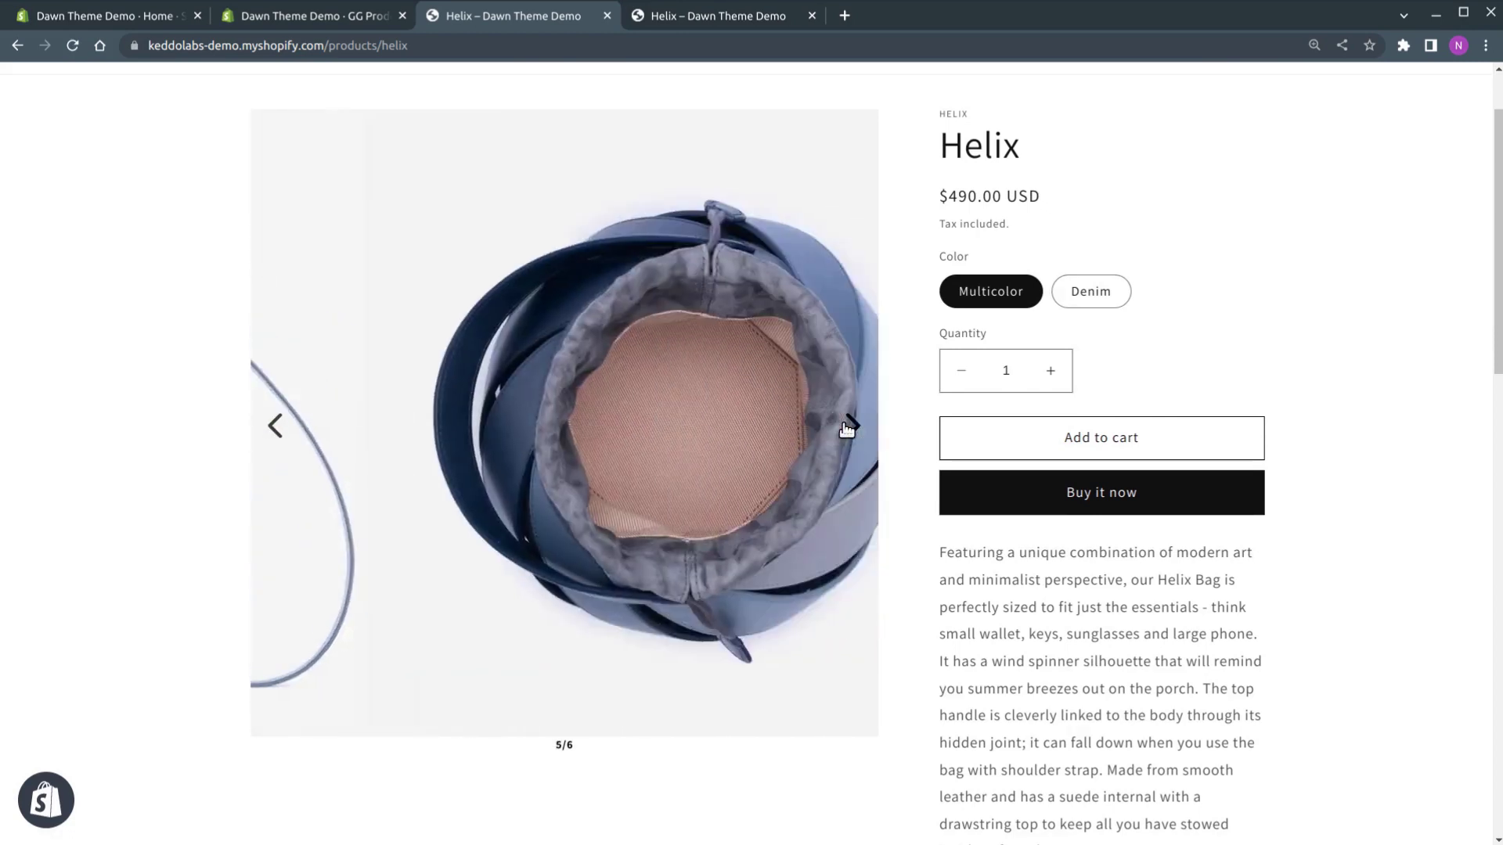
pyautogui.click(847, 428)
pyautogui.click(846, 427)
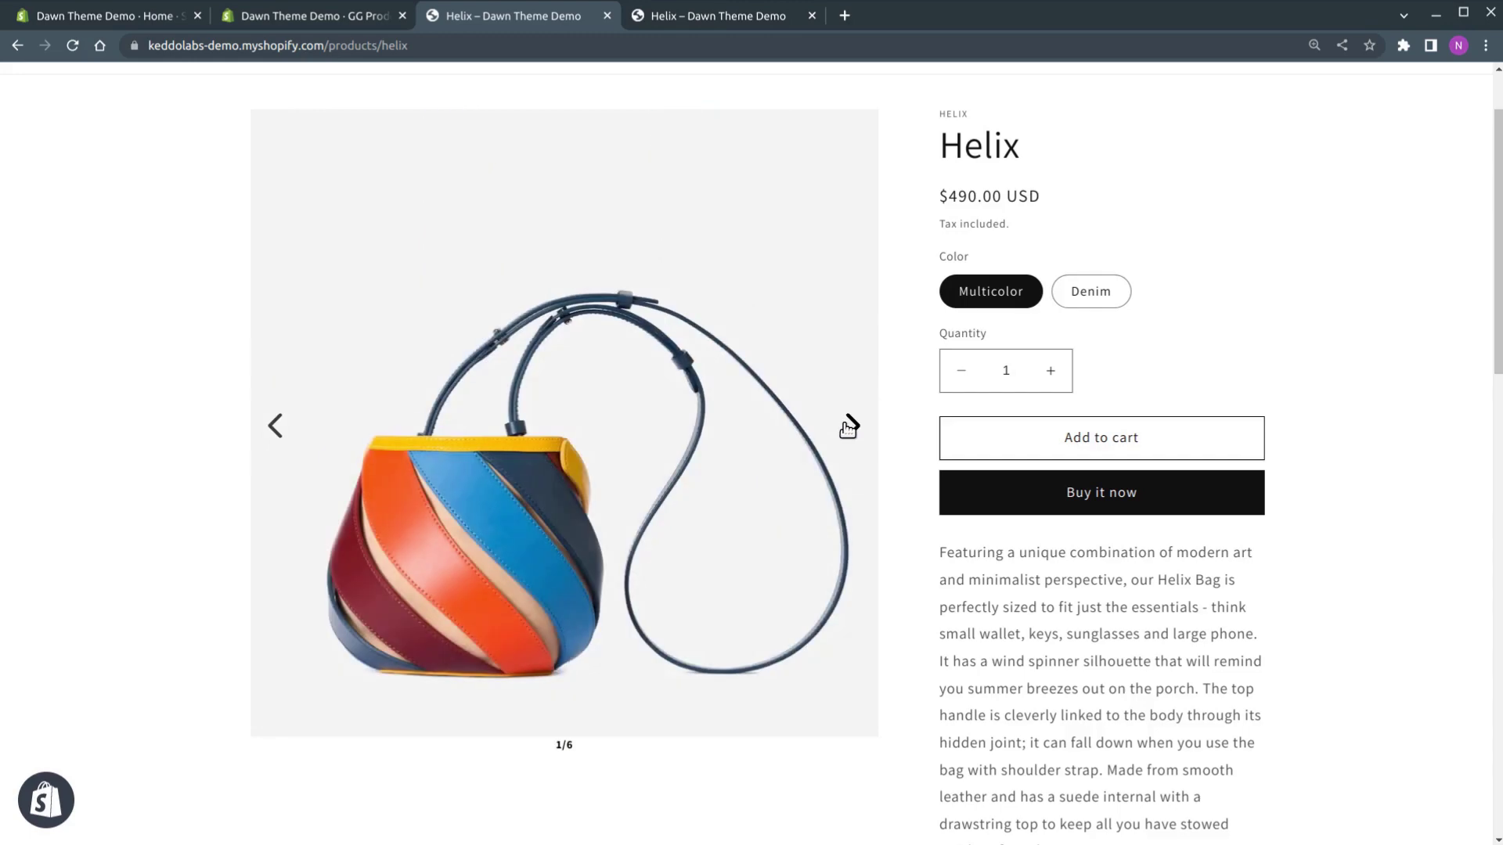
pyautogui.click(1092, 292)
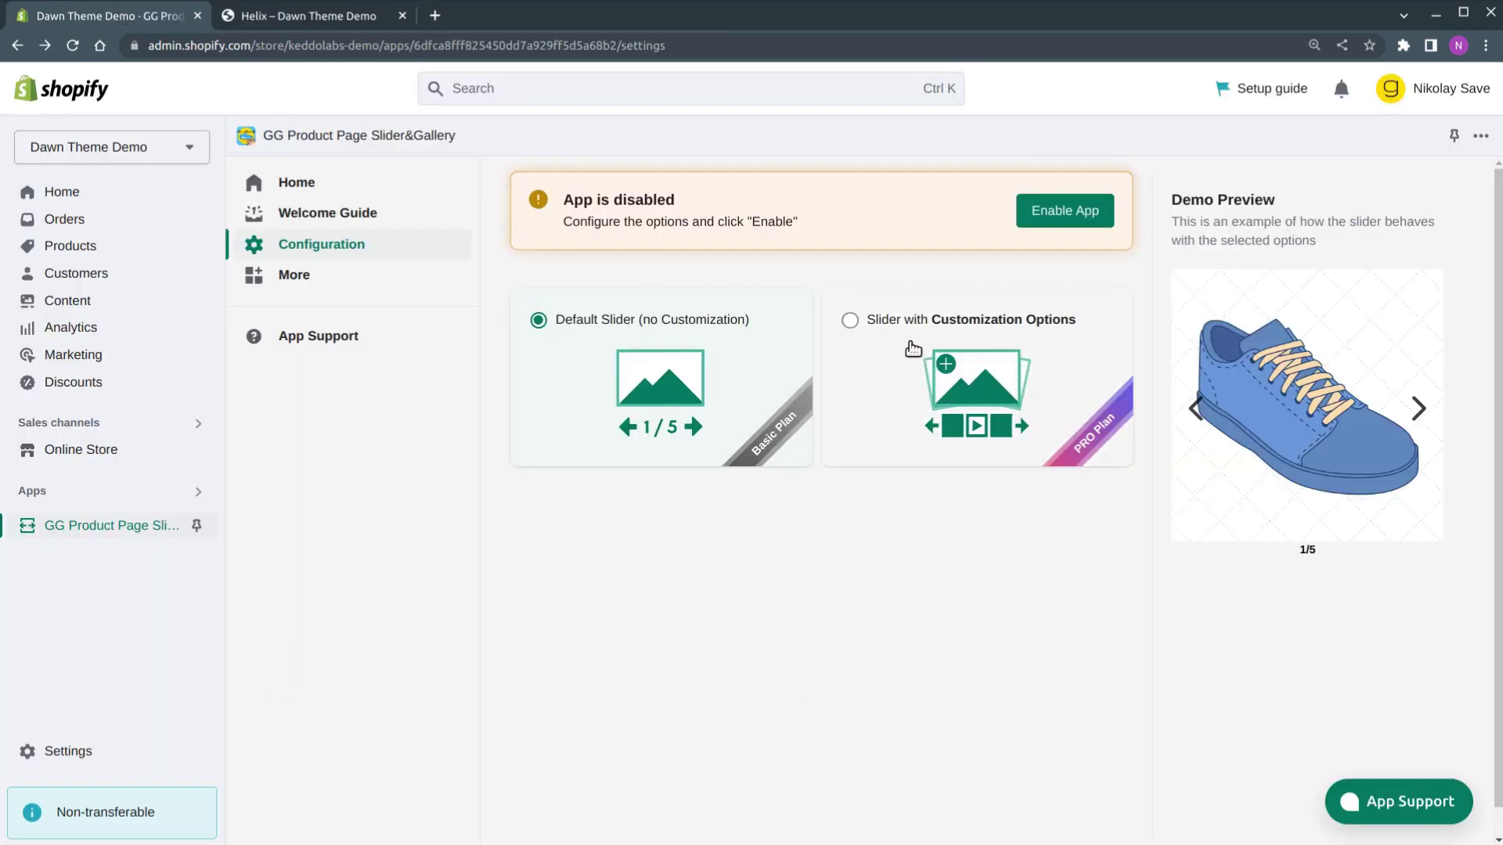
# Pick Slider with Customization Options, subscribe to and approve the PRO plan, then enable the app
pyautogui.click(913, 349)
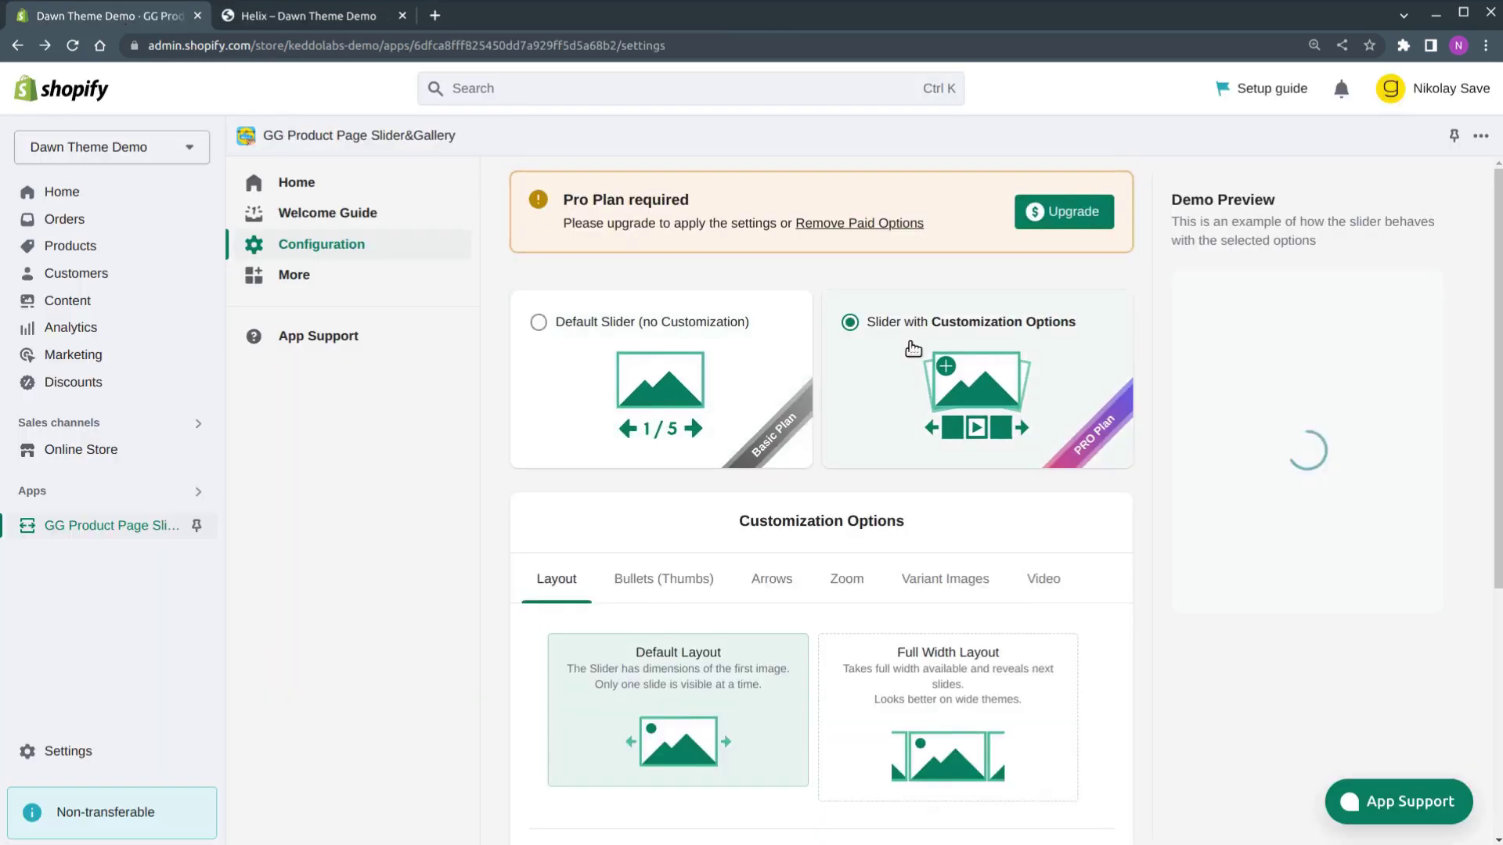
pyautogui.click(1079, 227)
pyautogui.click(855, 567)
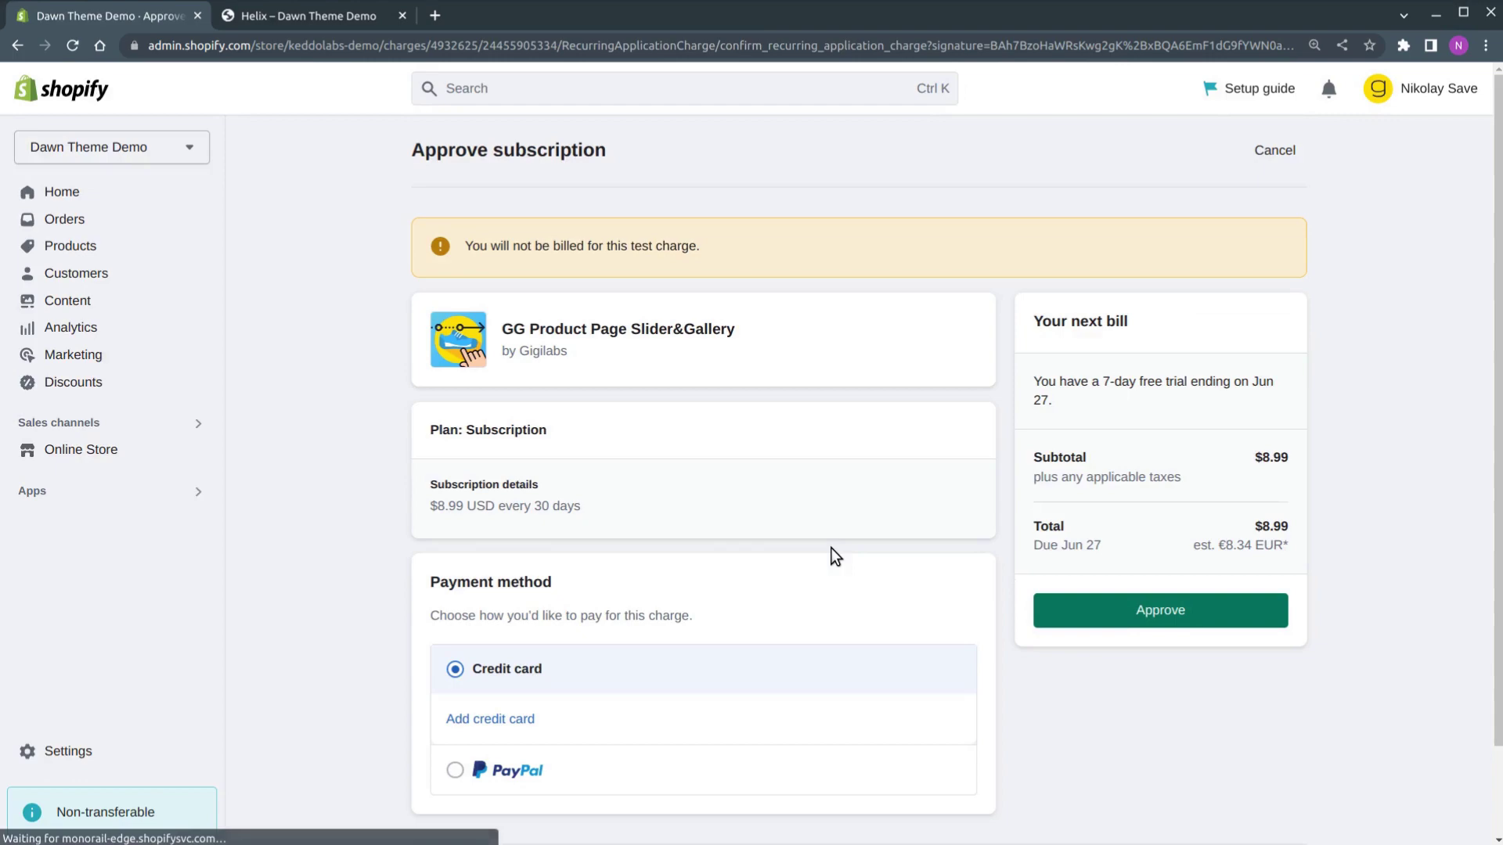
pyautogui.click(1170, 612)
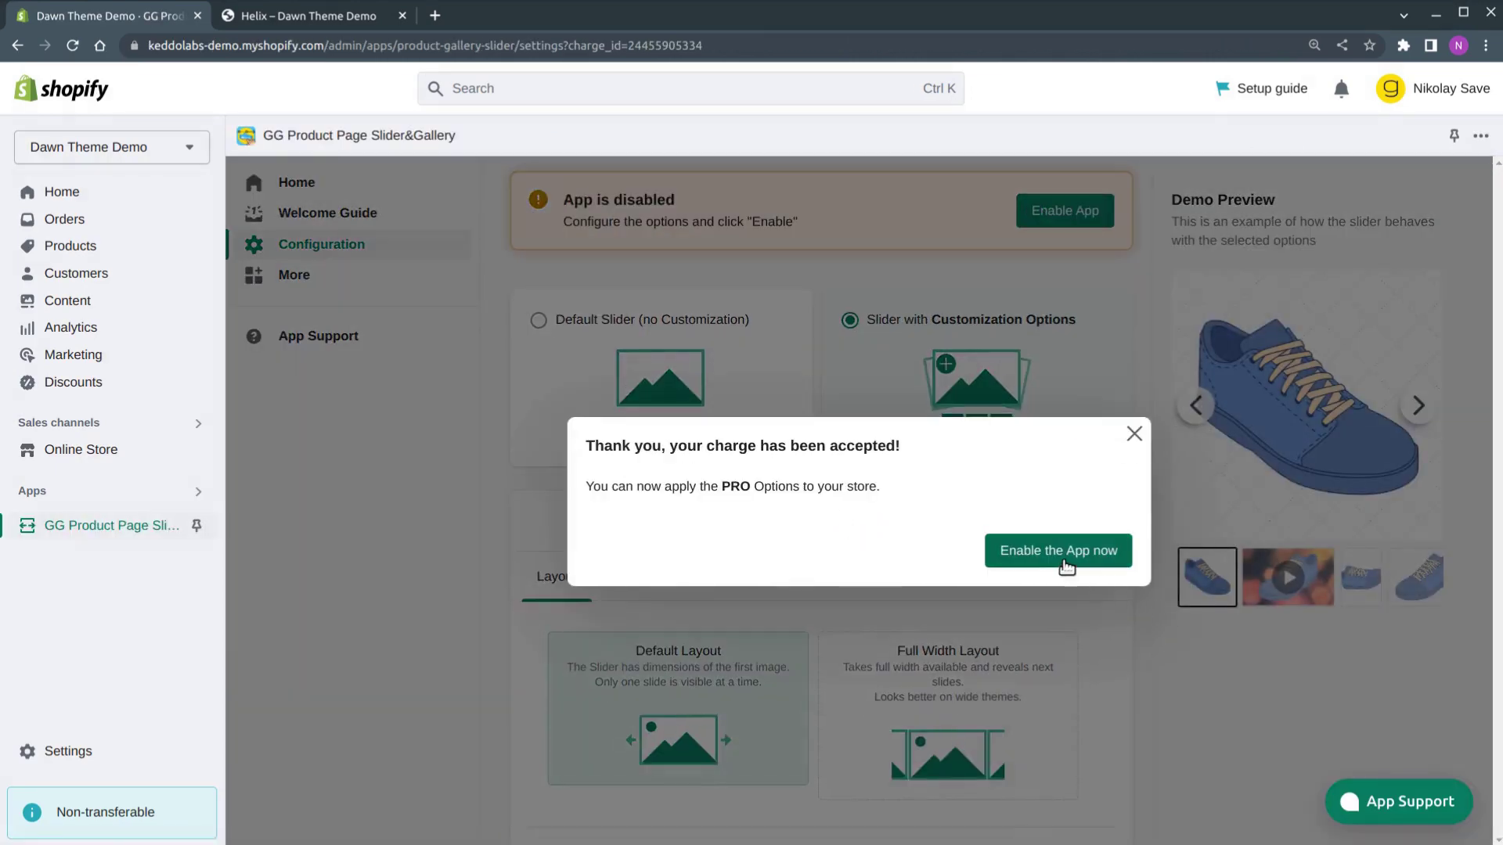
pyautogui.click(1066, 564)
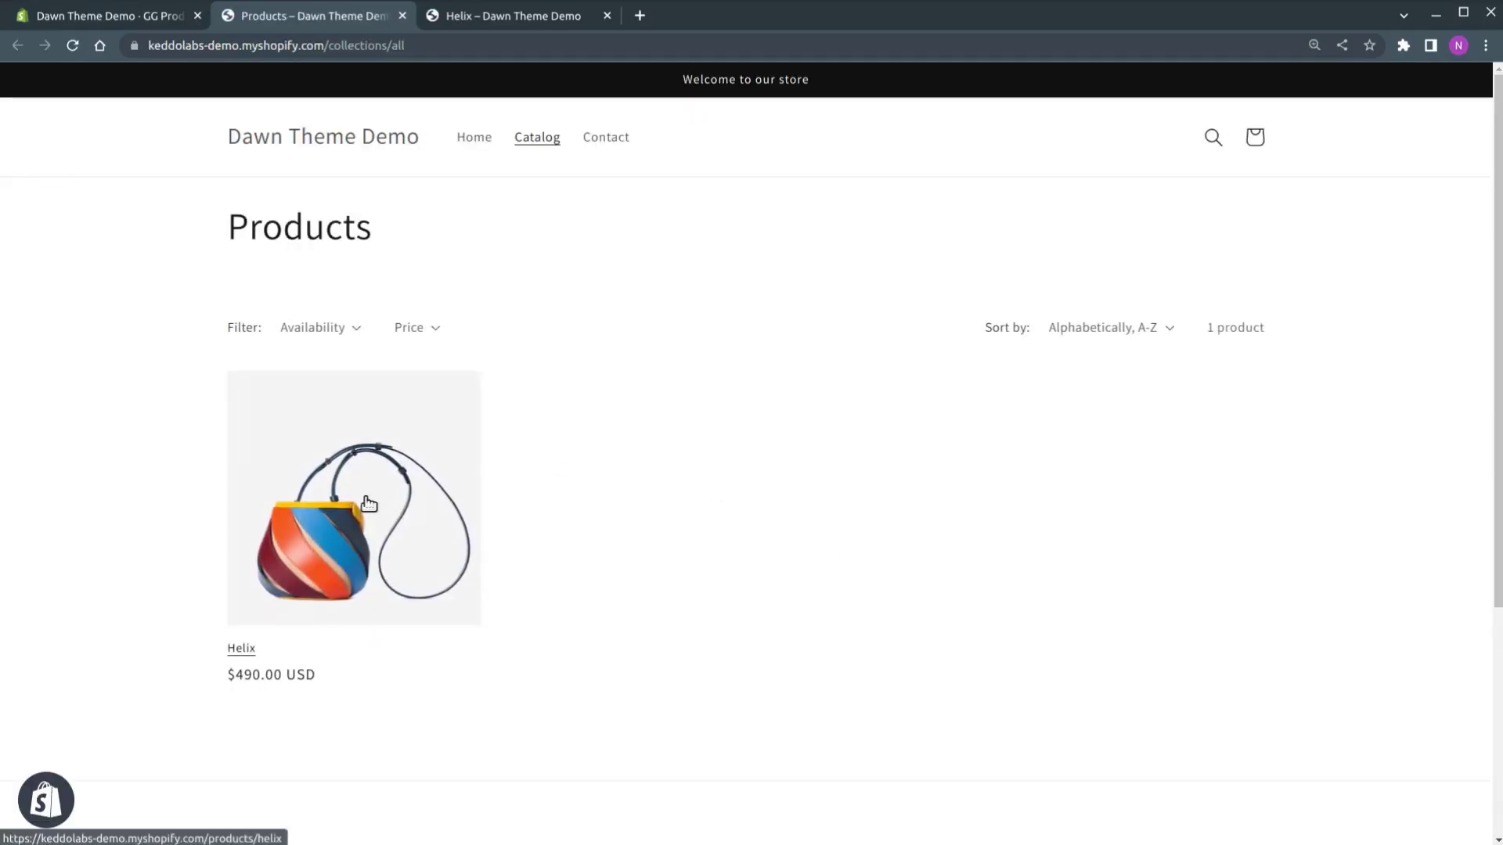
# On the Helix page, step the gallery through every image, then switch to Denim and back to Multicolor
pyautogui.click(364, 499)
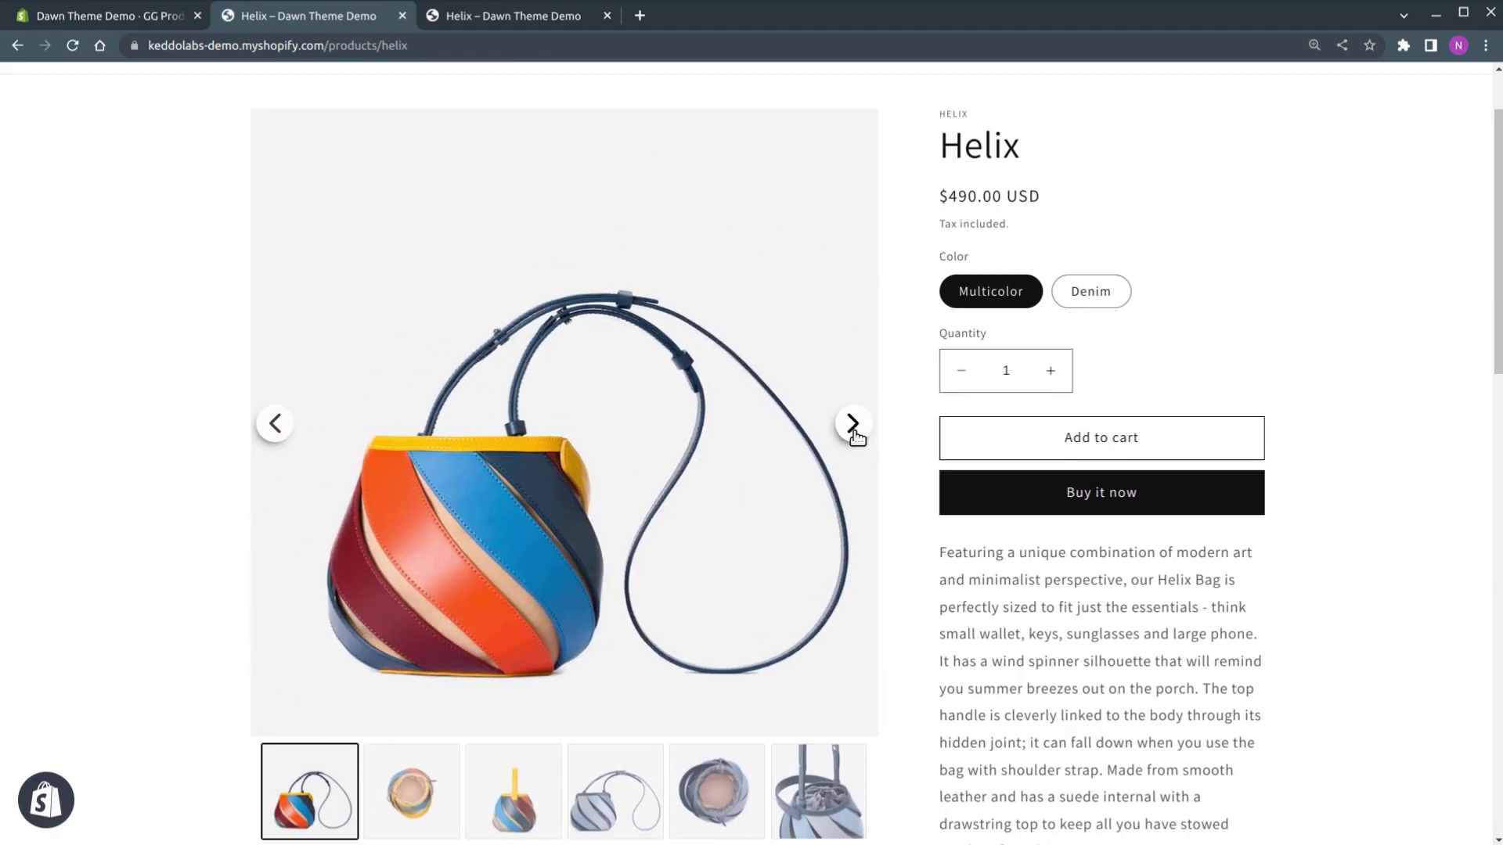
pyautogui.click(853, 425)
pyautogui.click(853, 427)
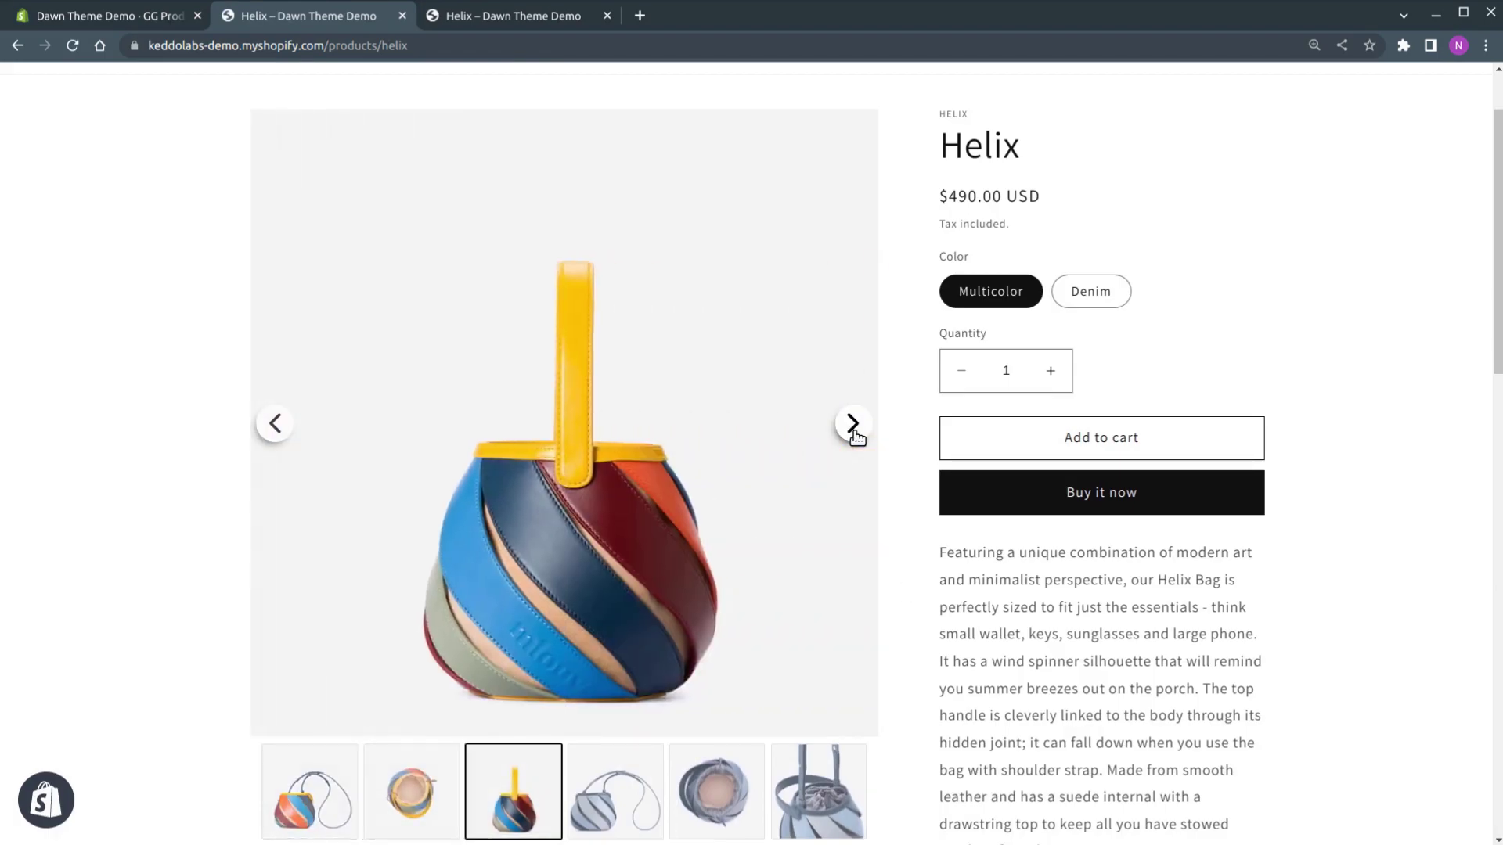
pyautogui.click(854, 430)
pyautogui.click(854, 430)
pyautogui.click(854, 430)
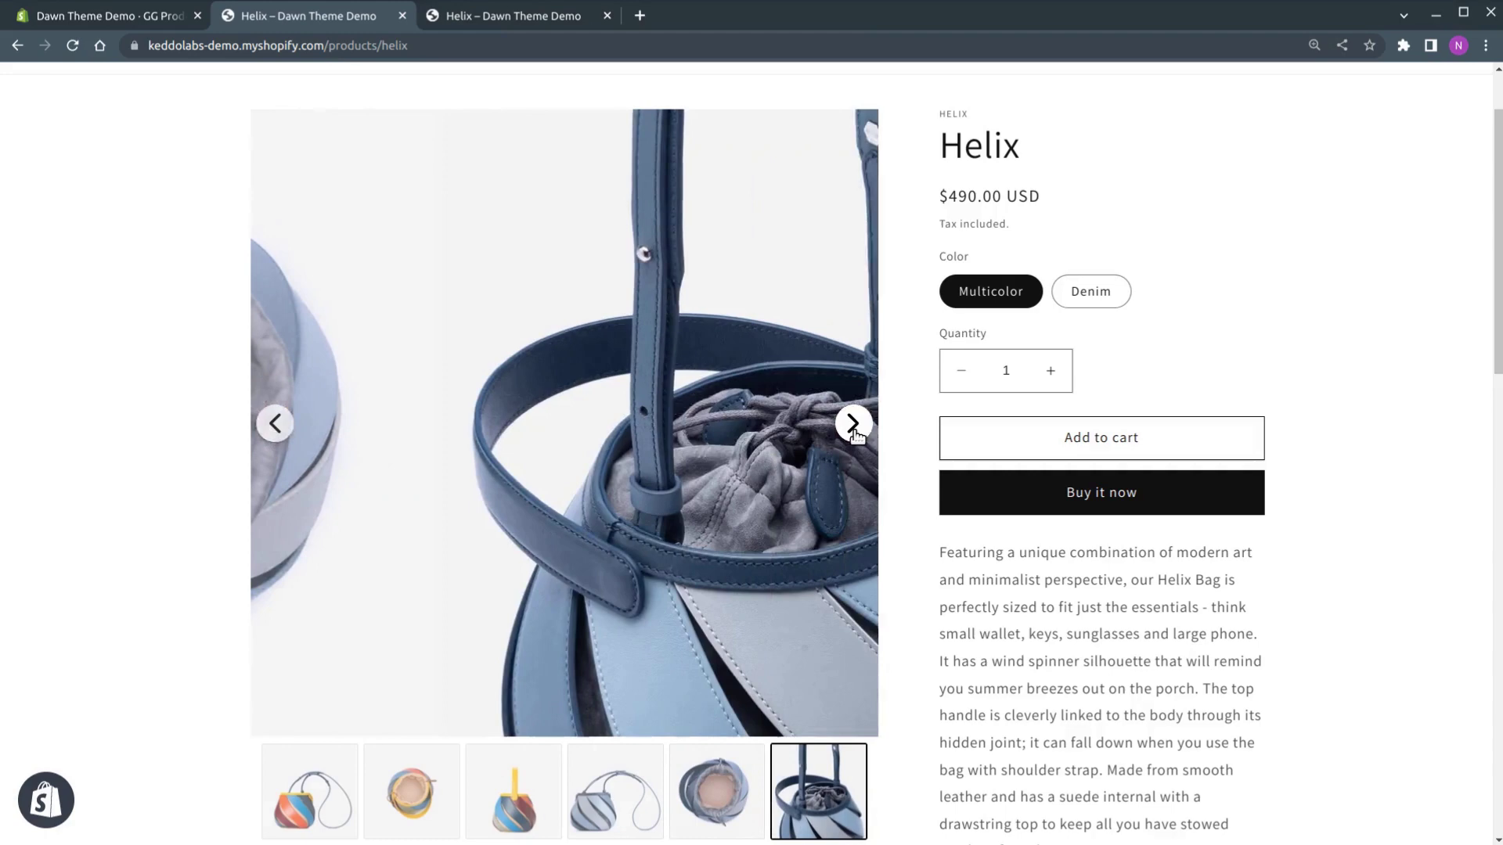
pyautogui.click(853, 430)
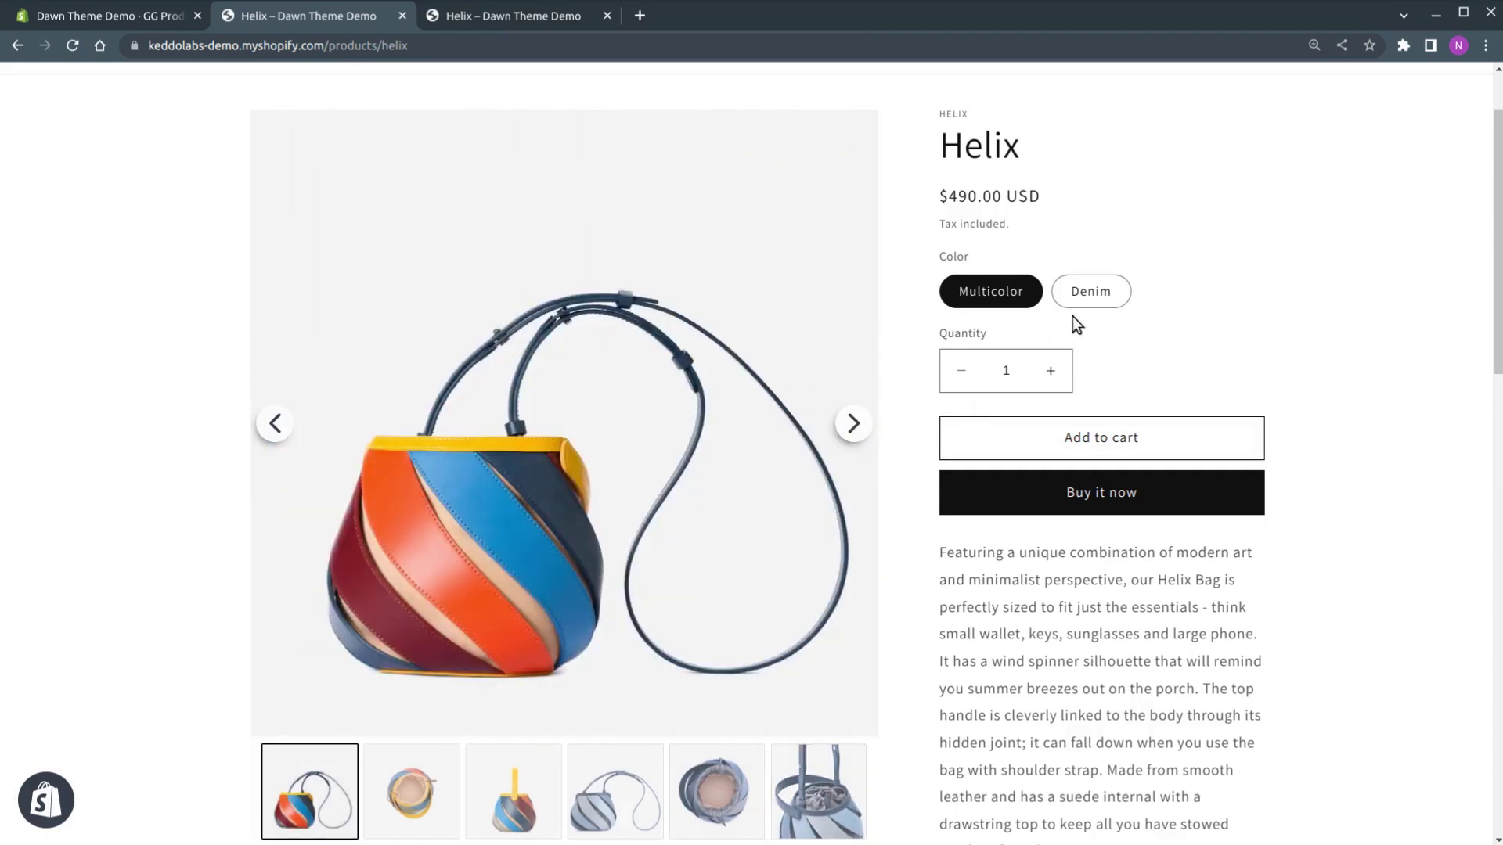
pyautogui.click(1087, 301)
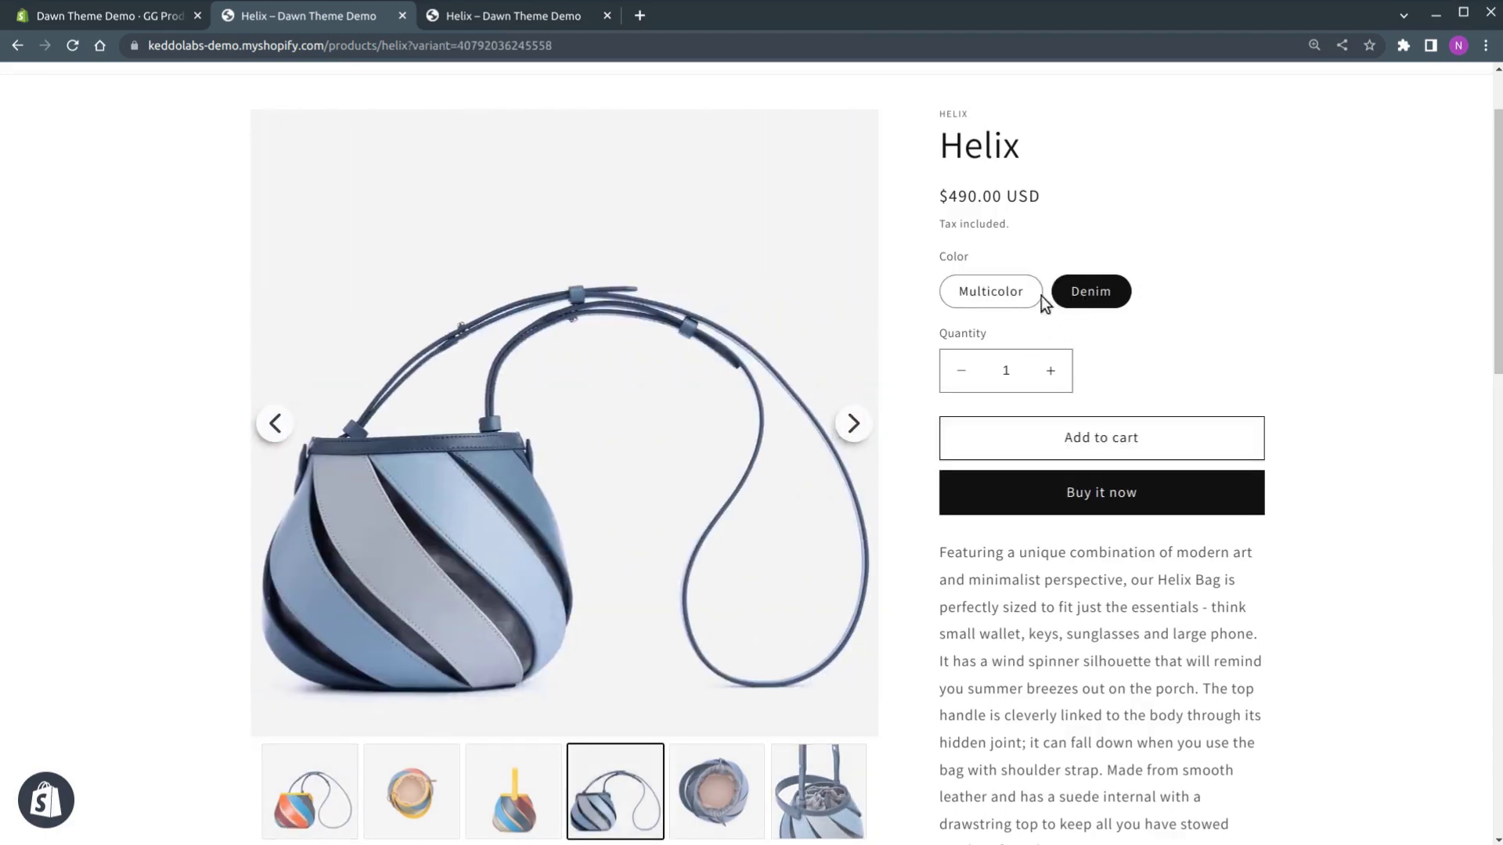
pyautogui.click(1013, 296)
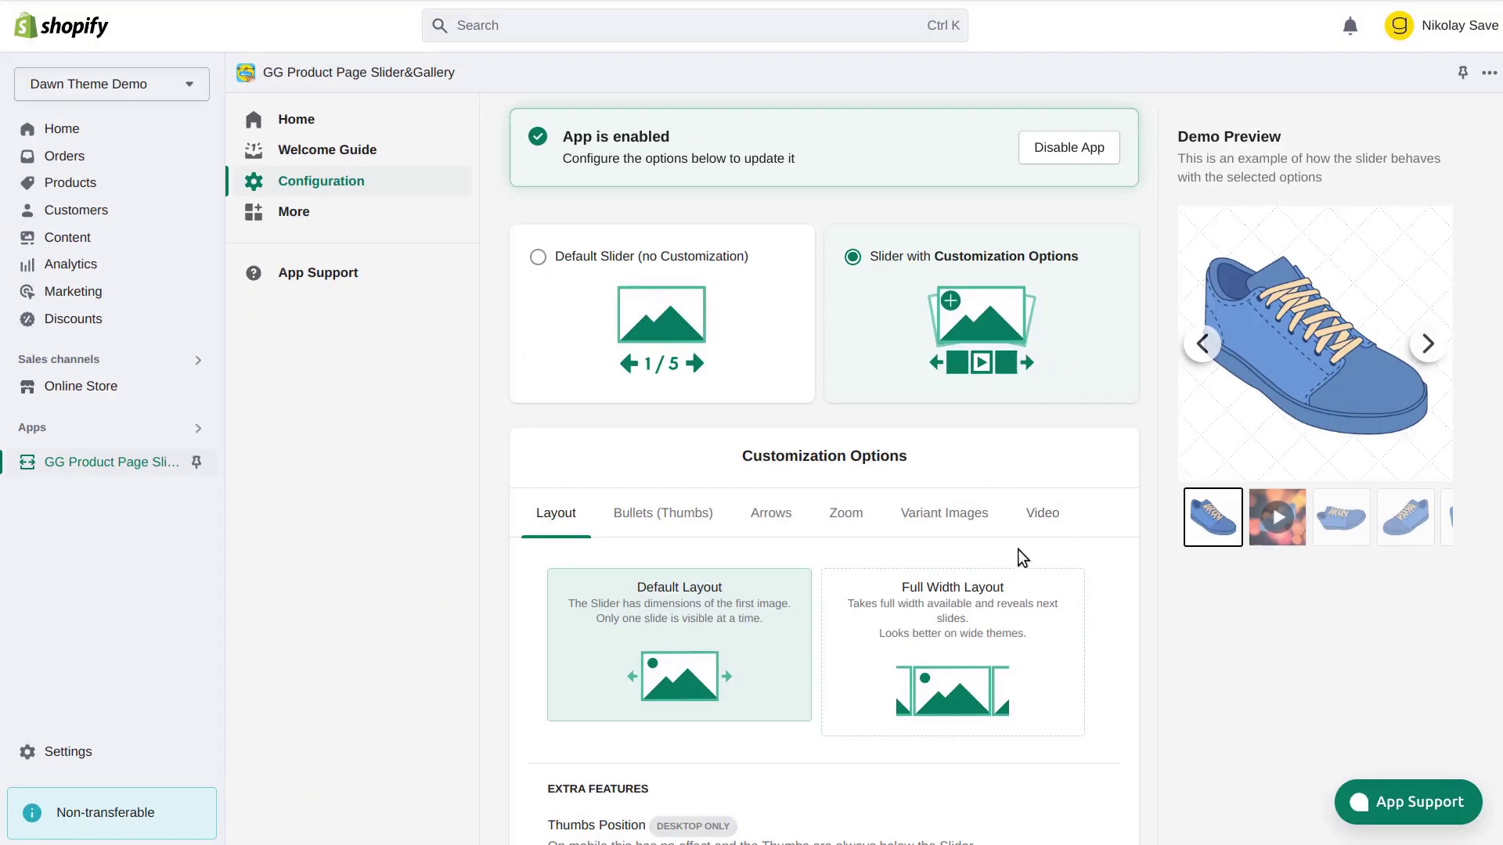
# Choose the Full Width Layout and the Vertical thumbs position for the slider
pyautogui.click(985, 629)
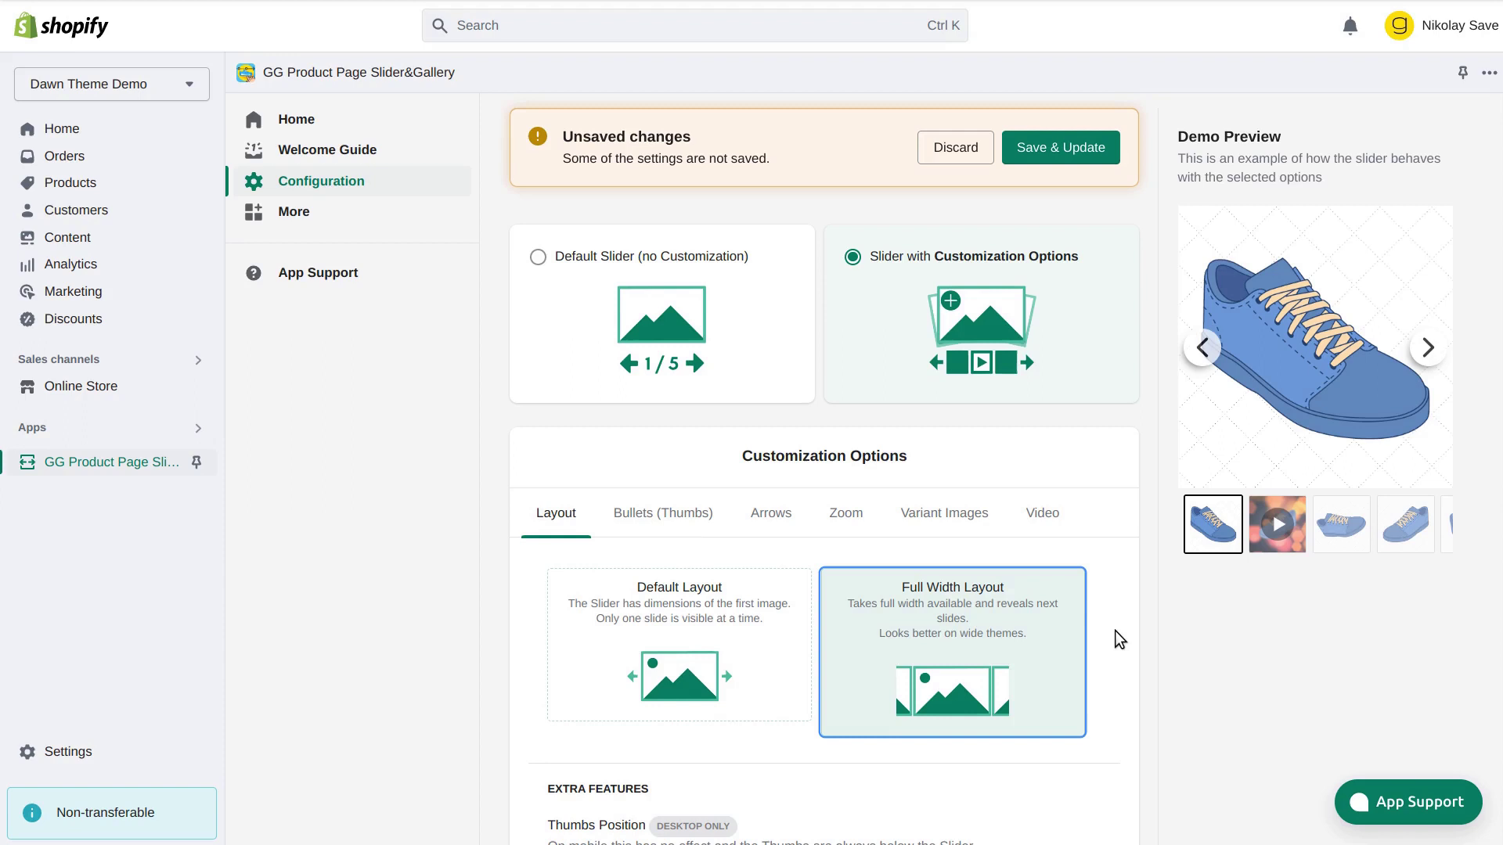
pyautogui.scroll(-3, 1117, 638)
pyautogui.scroll(-2, 1115, 631)
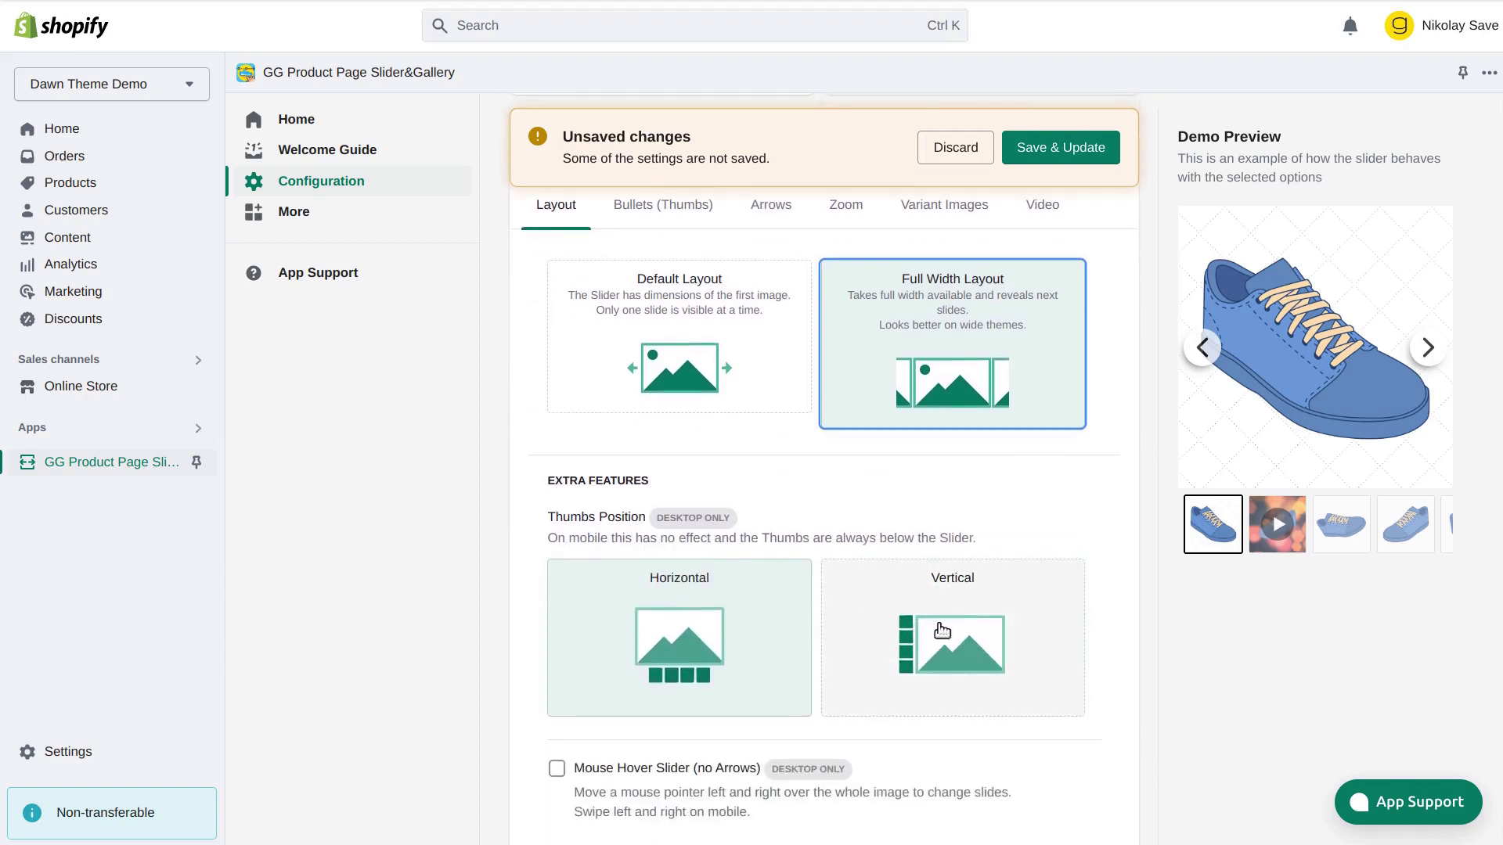
pyautogui.click(945, 632)
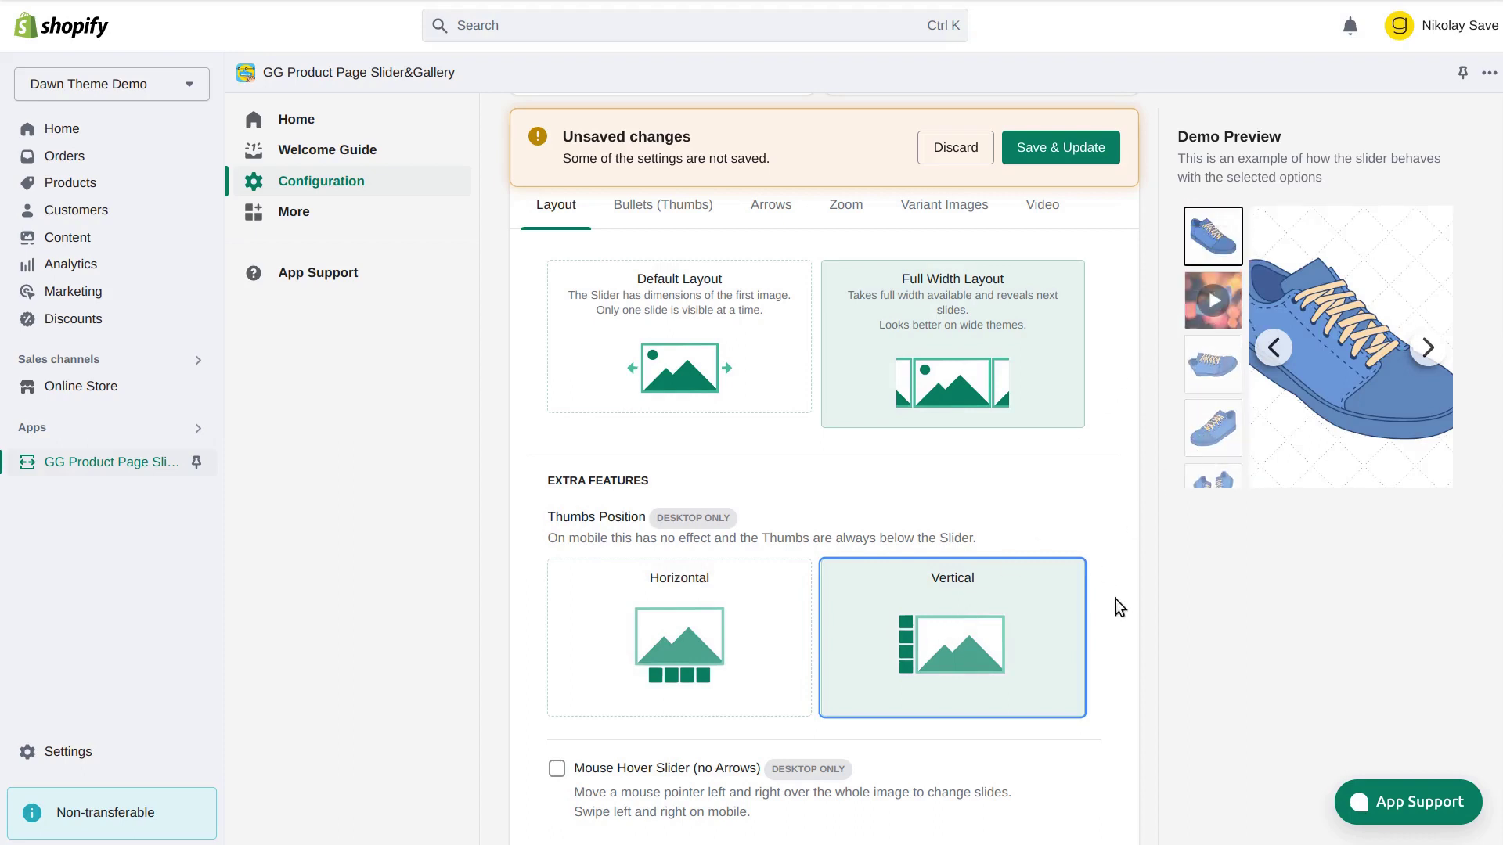
# Open the Bullets (Thumbs) options and try Thumbs Adaptive on the demo's third and fourth images
pyautogui.scroll(1, 816, 504)
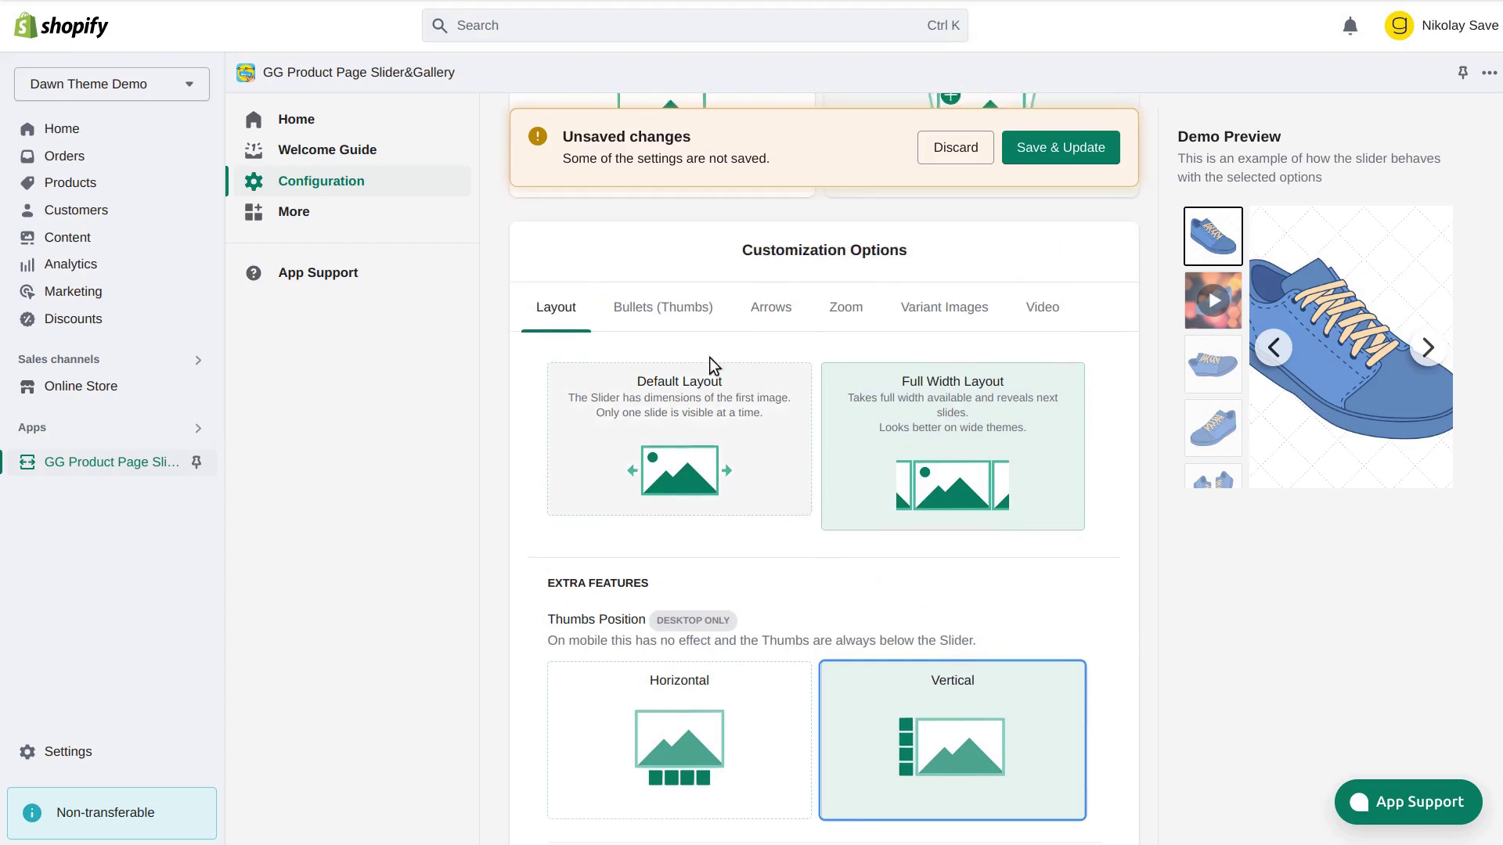
pyautogui.click(677, 320)
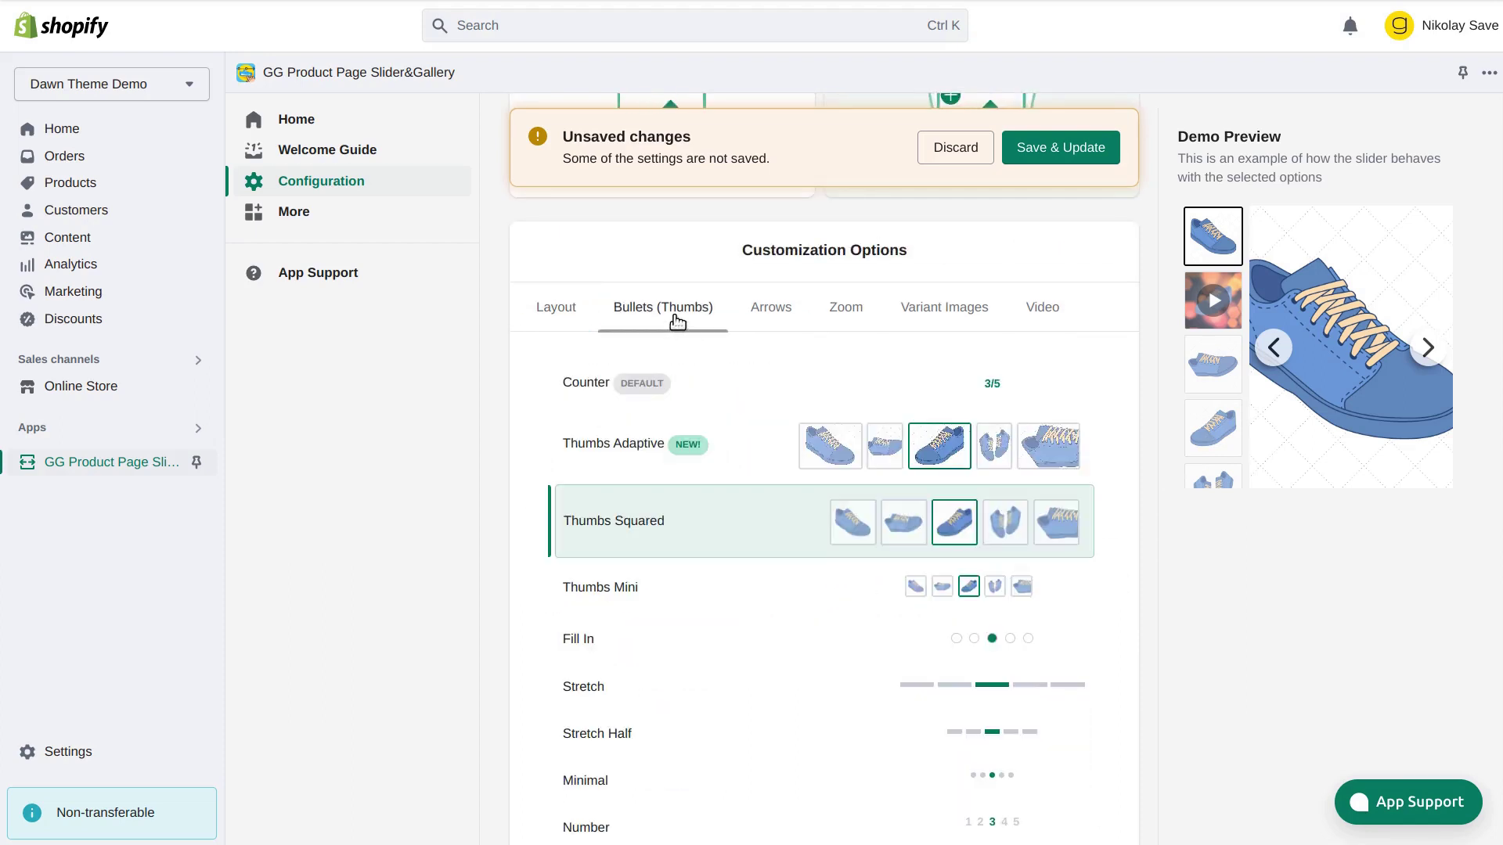
pyautogui.click(749, 465)
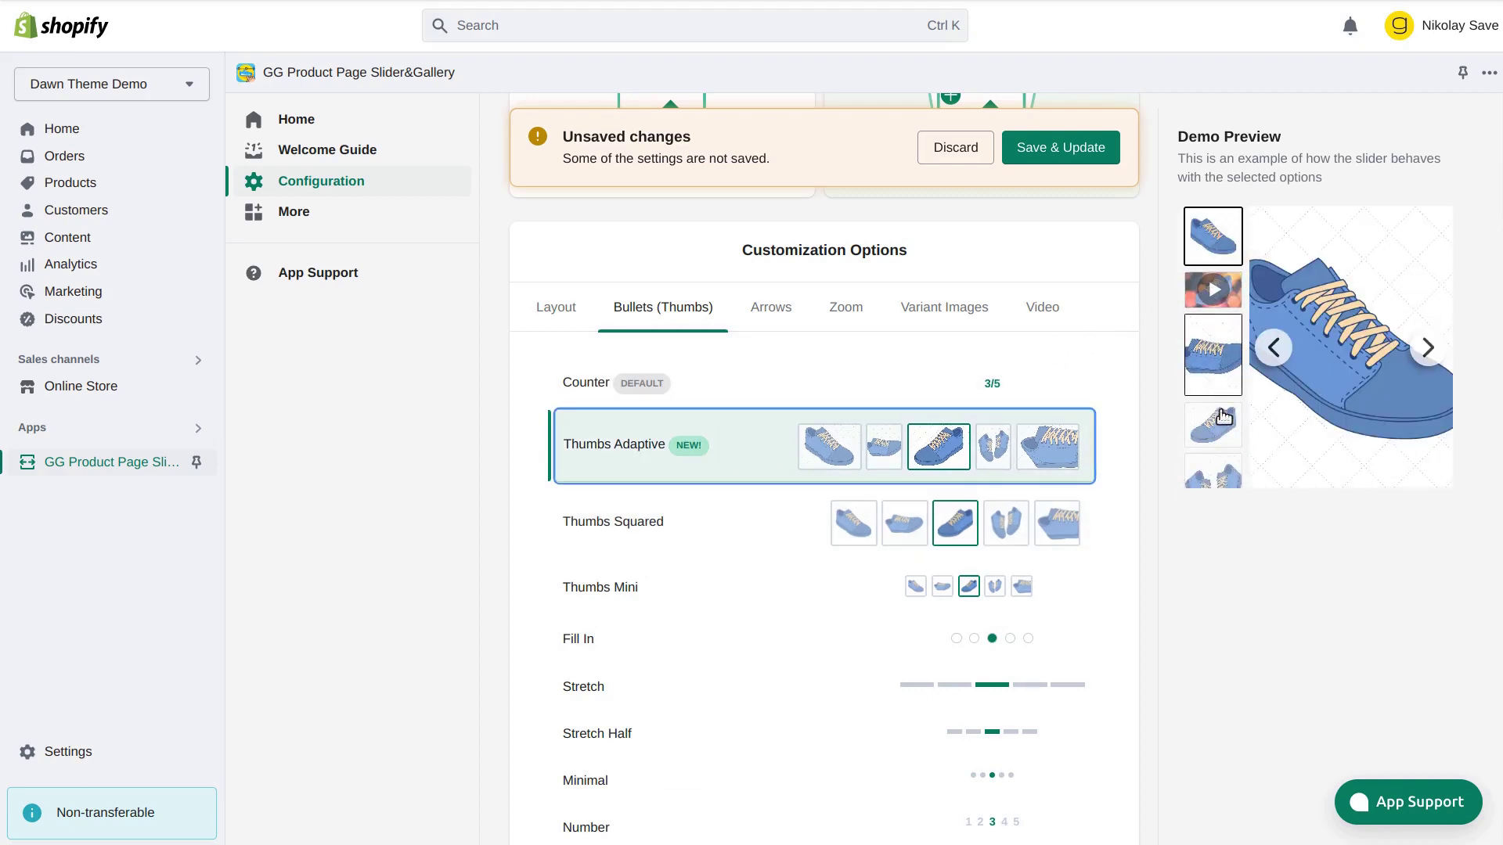
pyautogui.click(1217, 364)
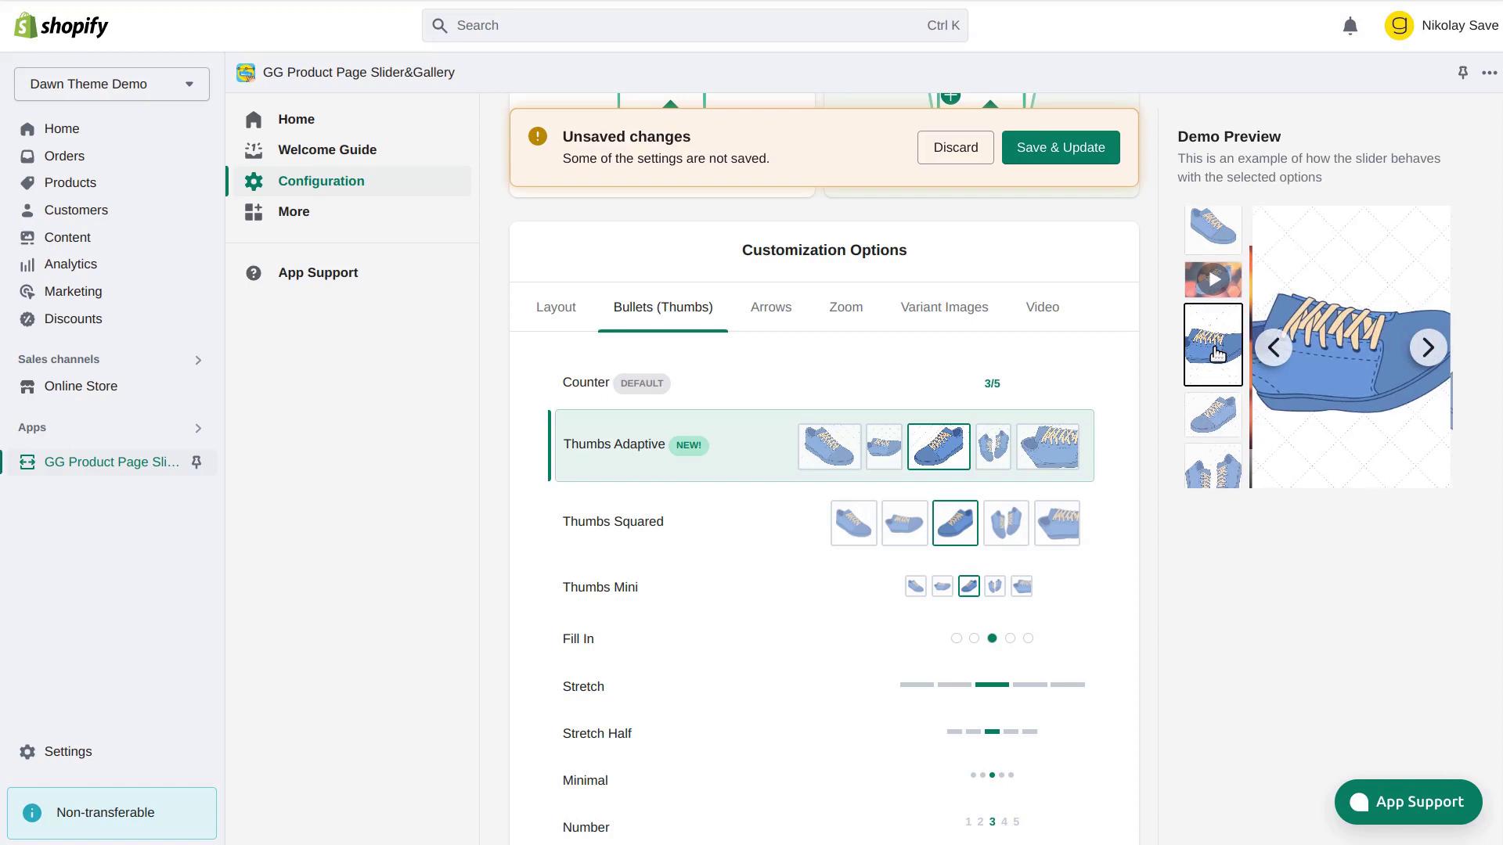
pyautogui.click(1218, 413)
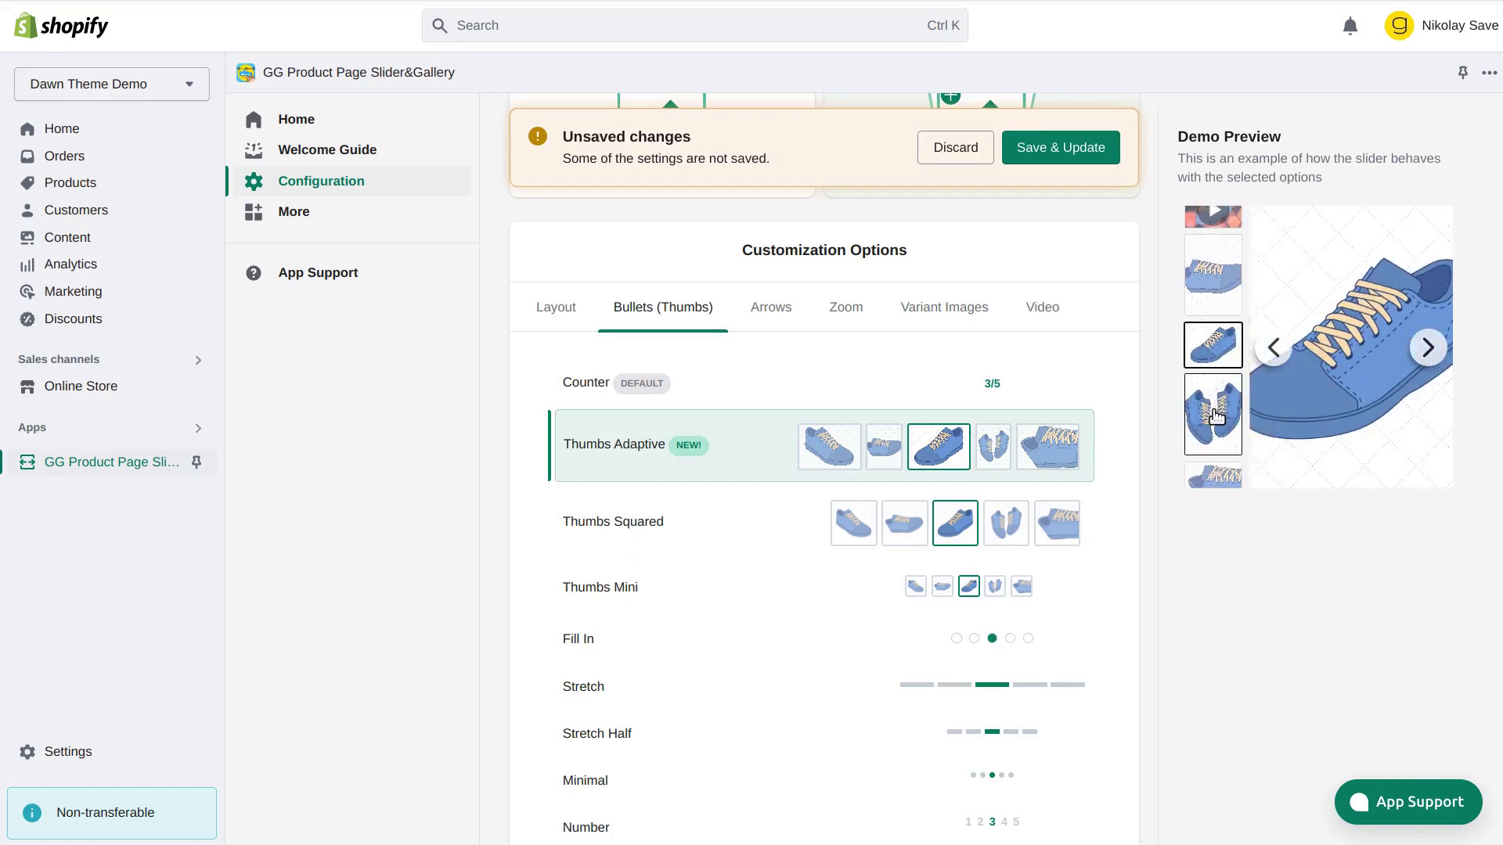
# Switch the bullets to the Stretch style with the pink colour theme
pyautogui.click(720, 689)
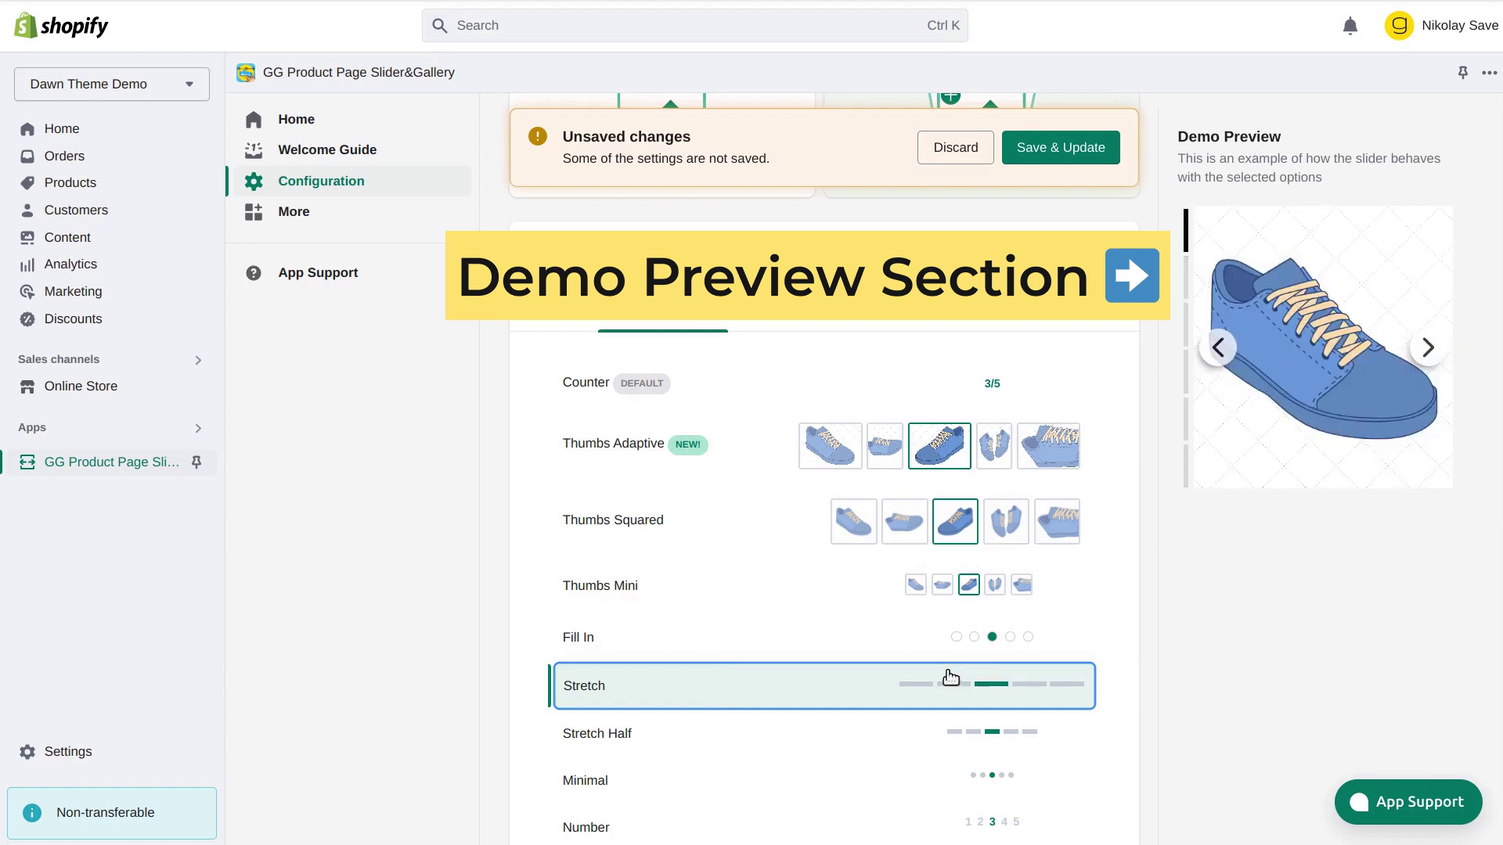
pyautogui.scroll(-4, 950, 678)
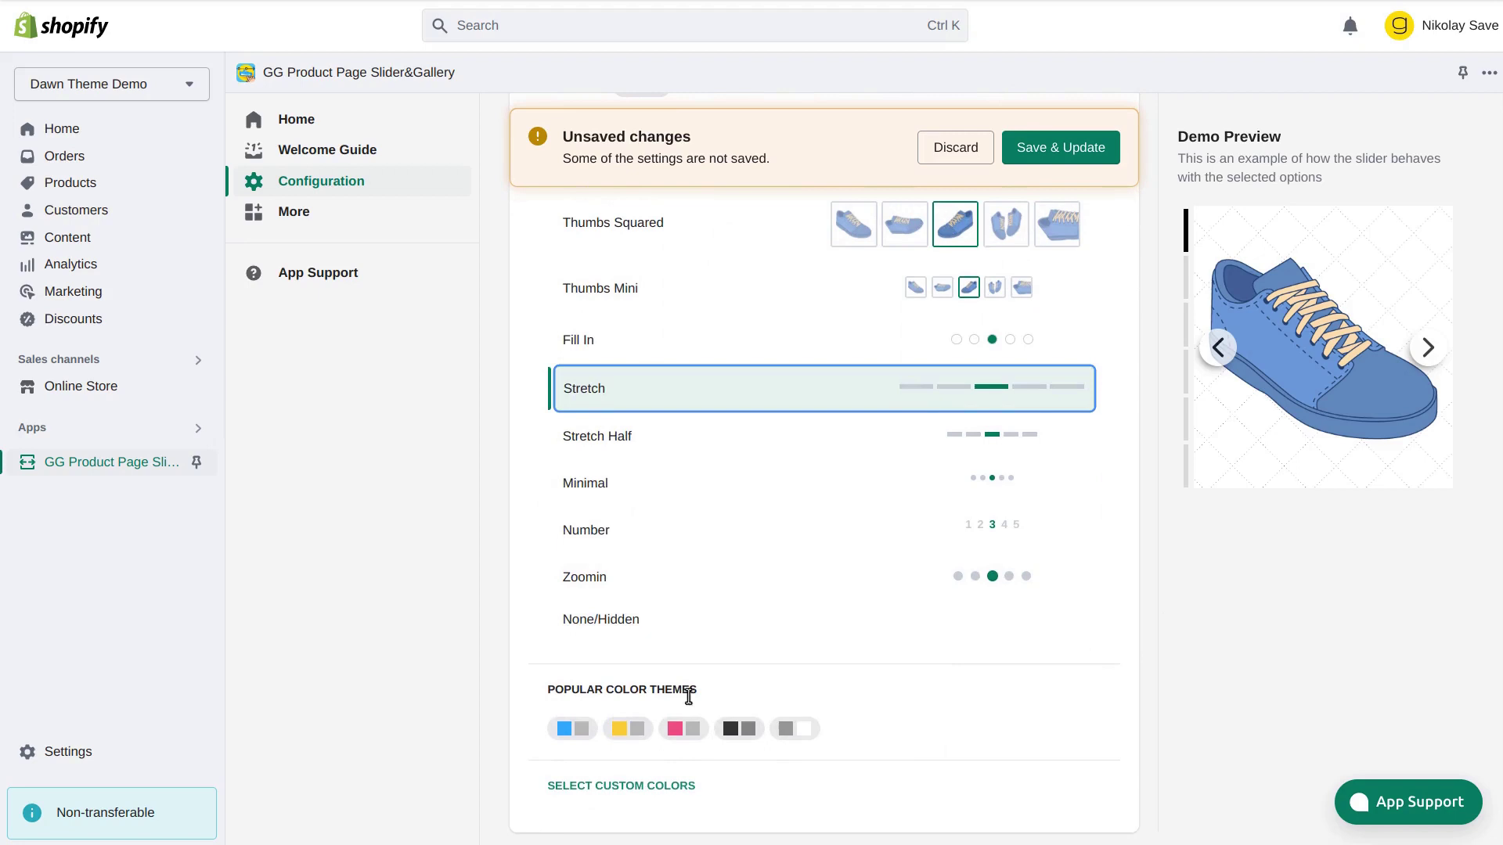
pyautogui.click(683, 728)
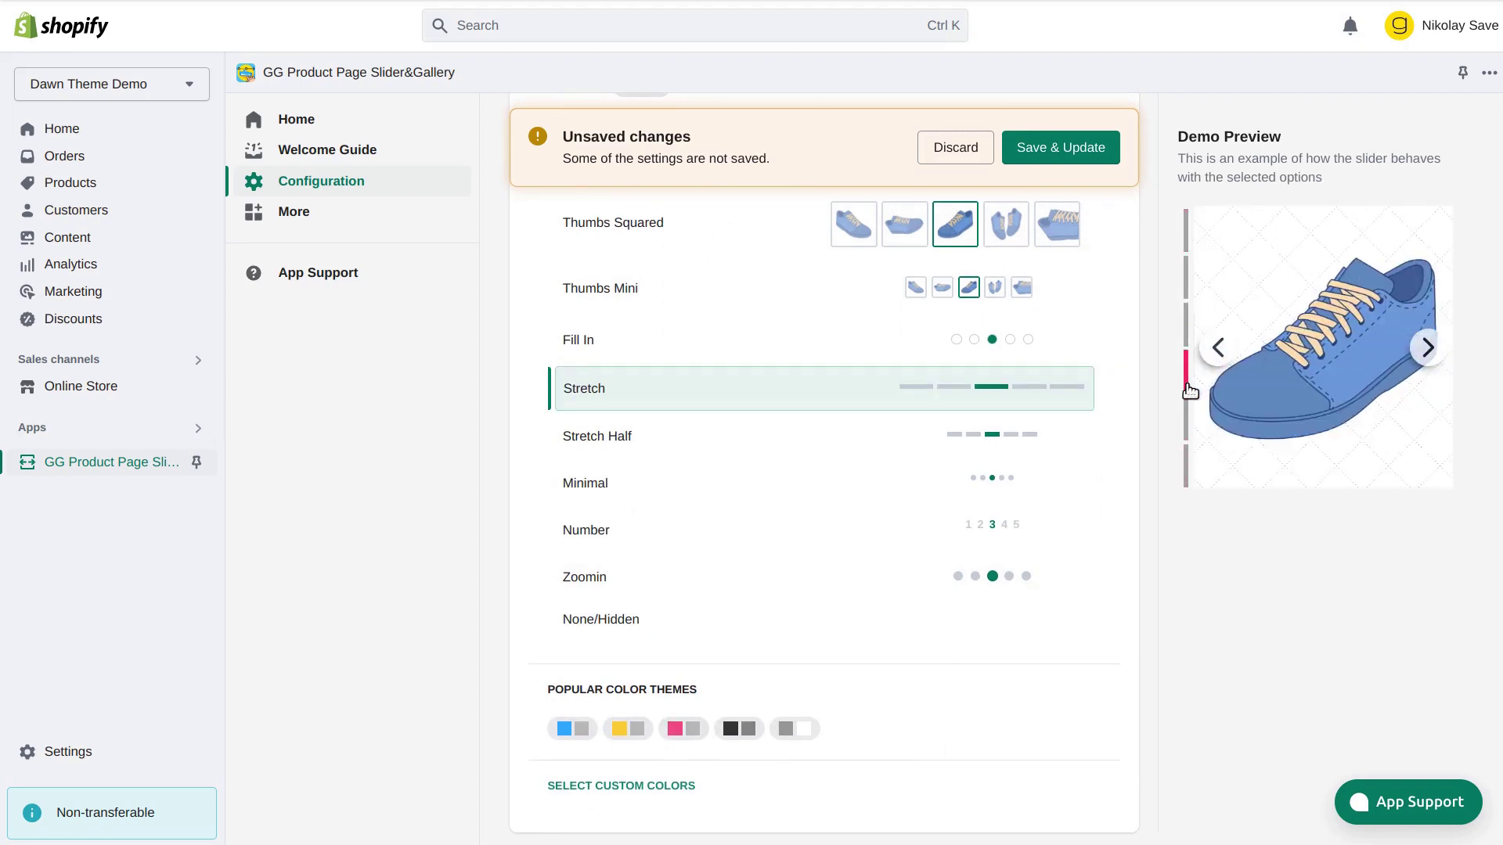
pyautogui.click(1187, 464)
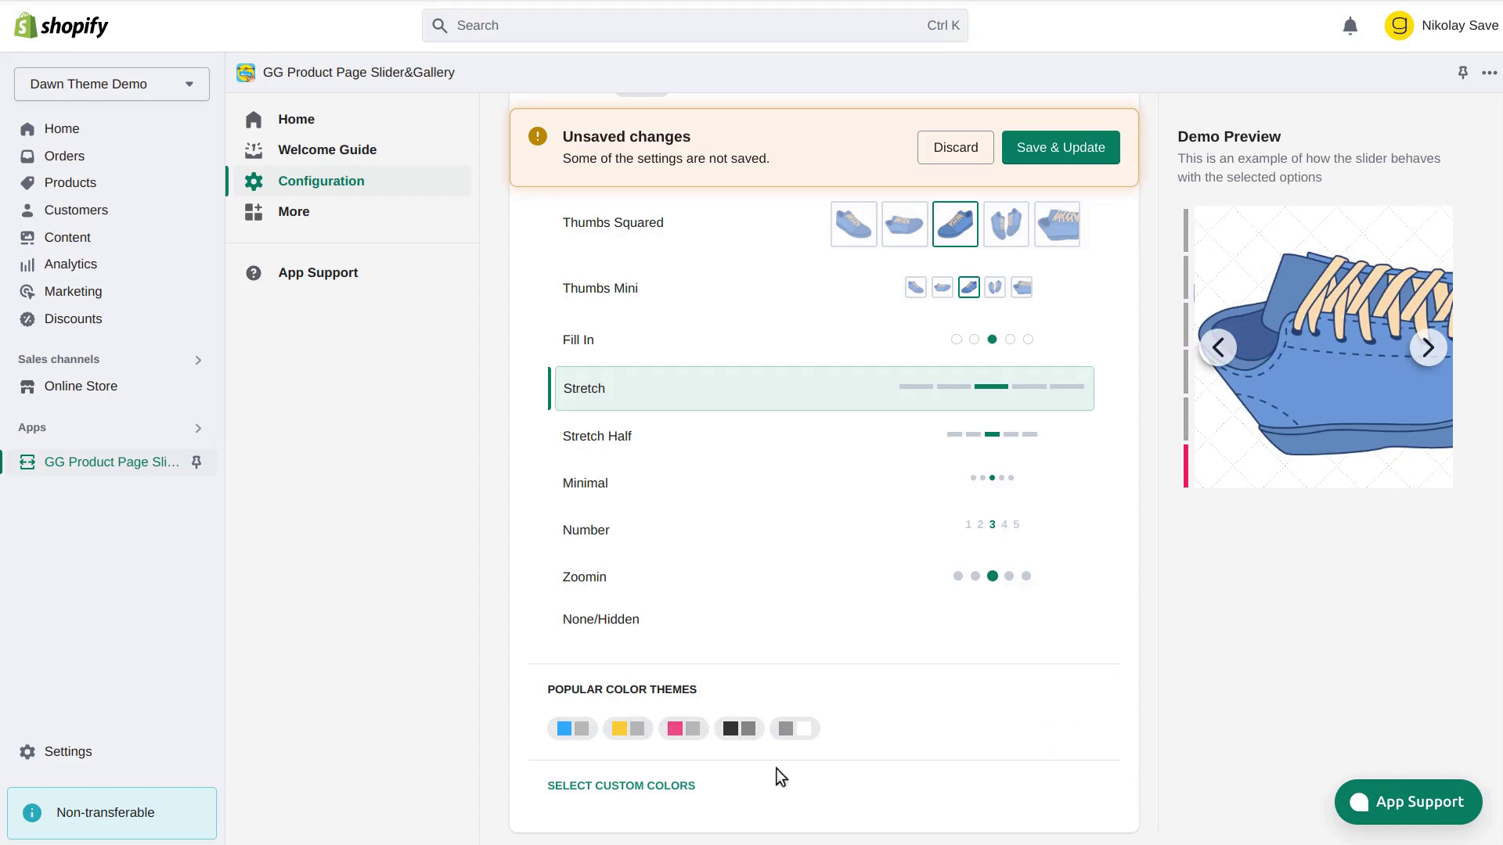
# Switch the slider arrows to the plain Arrow style in pink and white, then try them in the preview
pyautogui.scroll(4, 716, 540)
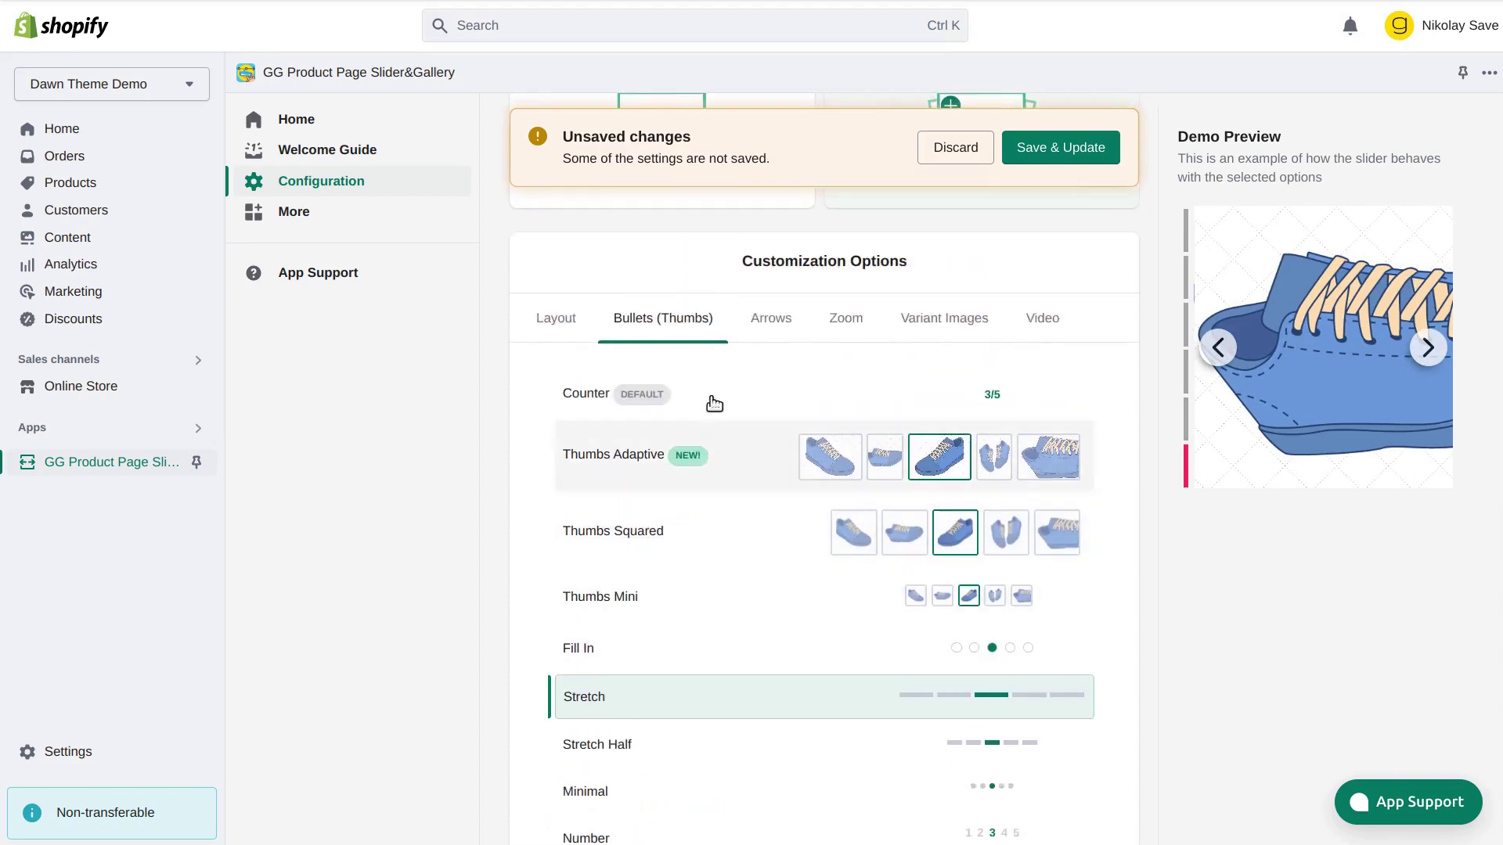
pyautogui.click(772, 319)
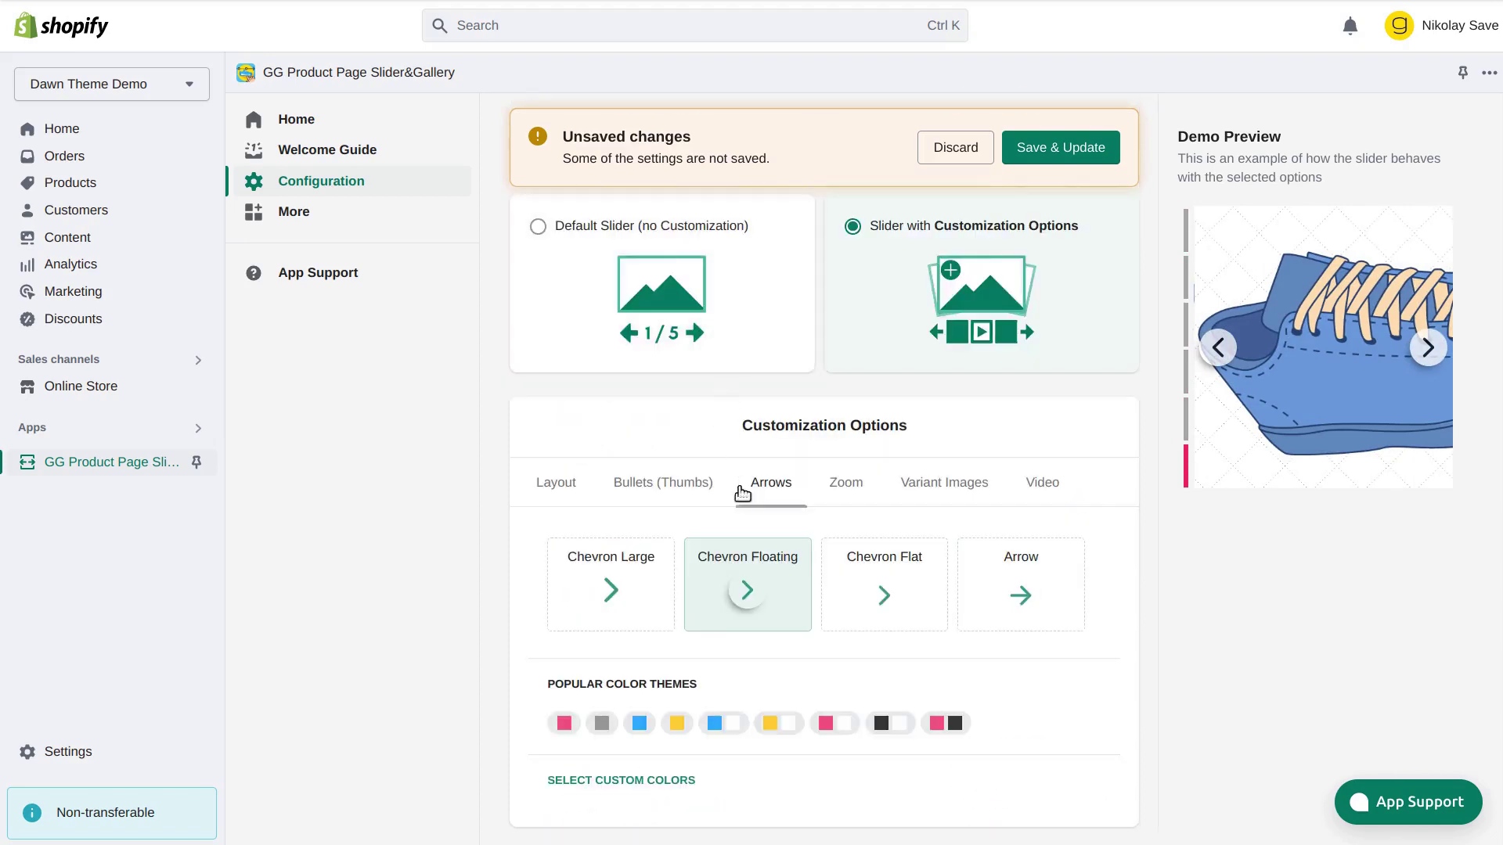
pyautogui.click(1024, 597)
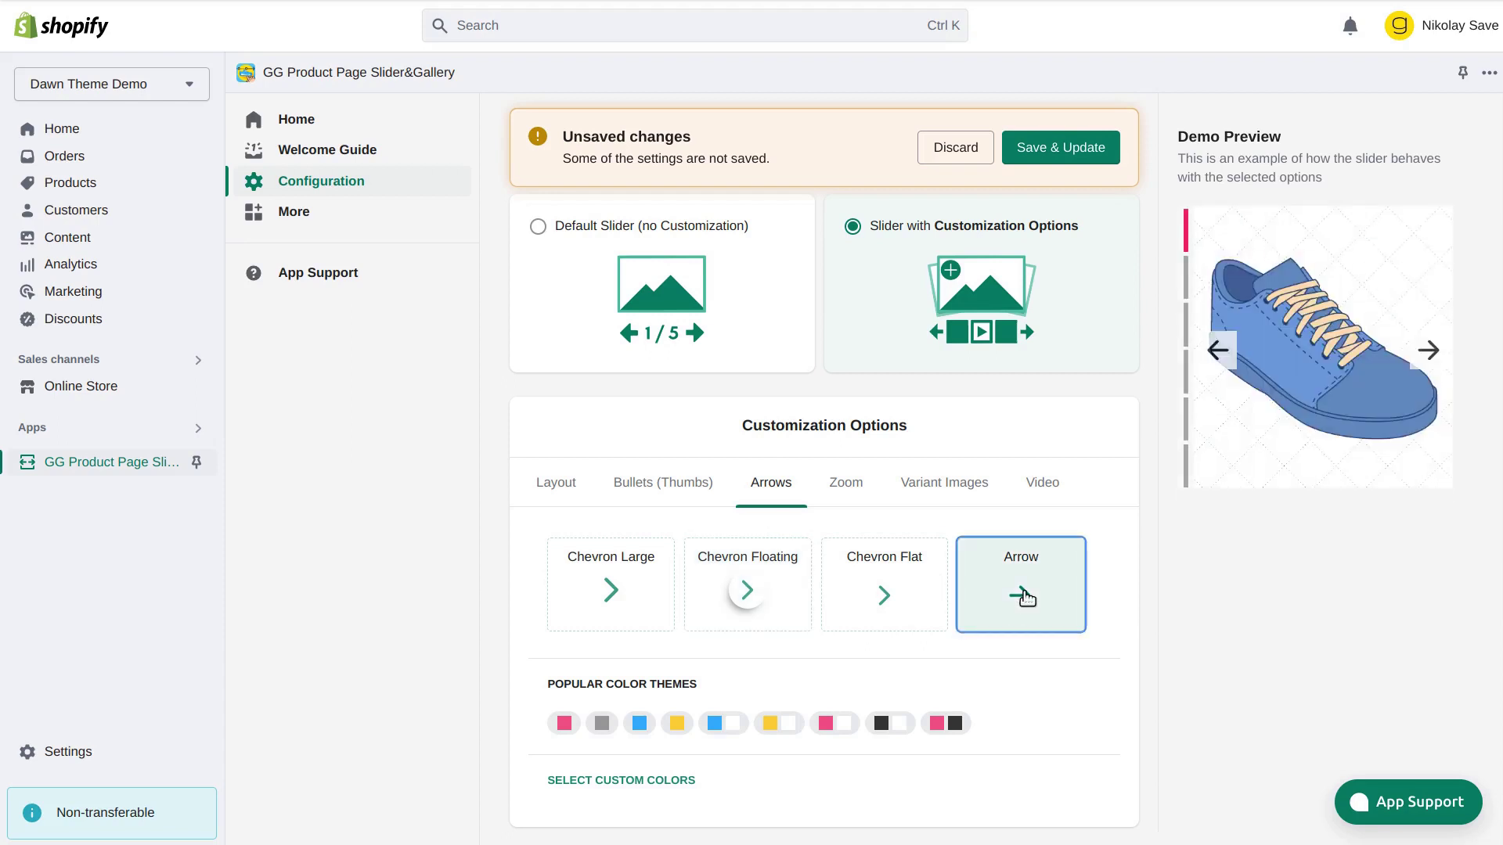
pyautogui.click(836, 727)
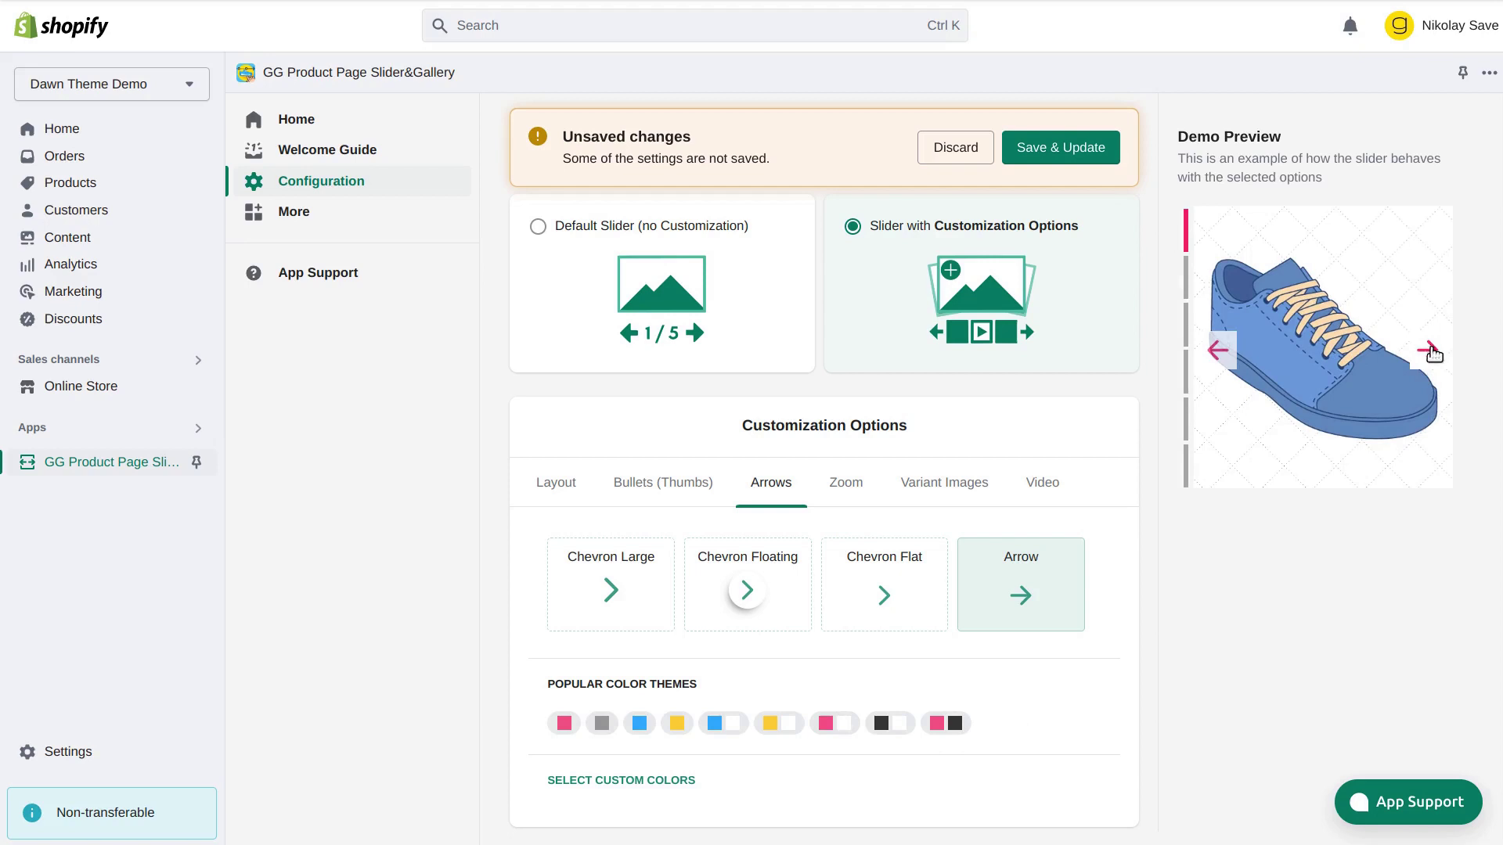
pyautogui.click(1407, 347)
pyautogui.click(1221, 350)
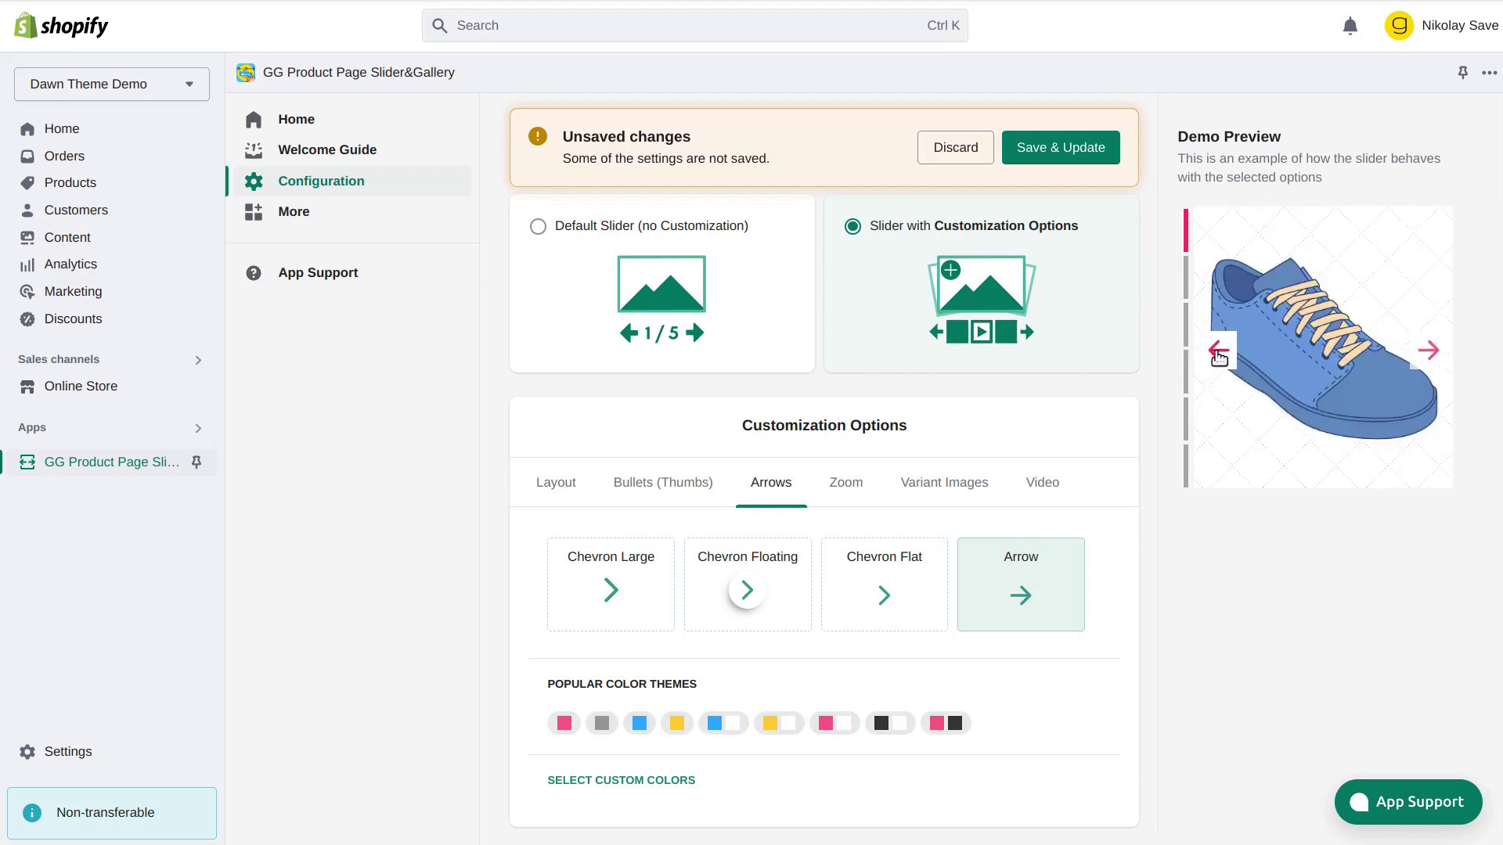
pyautogui.click(850, 491)
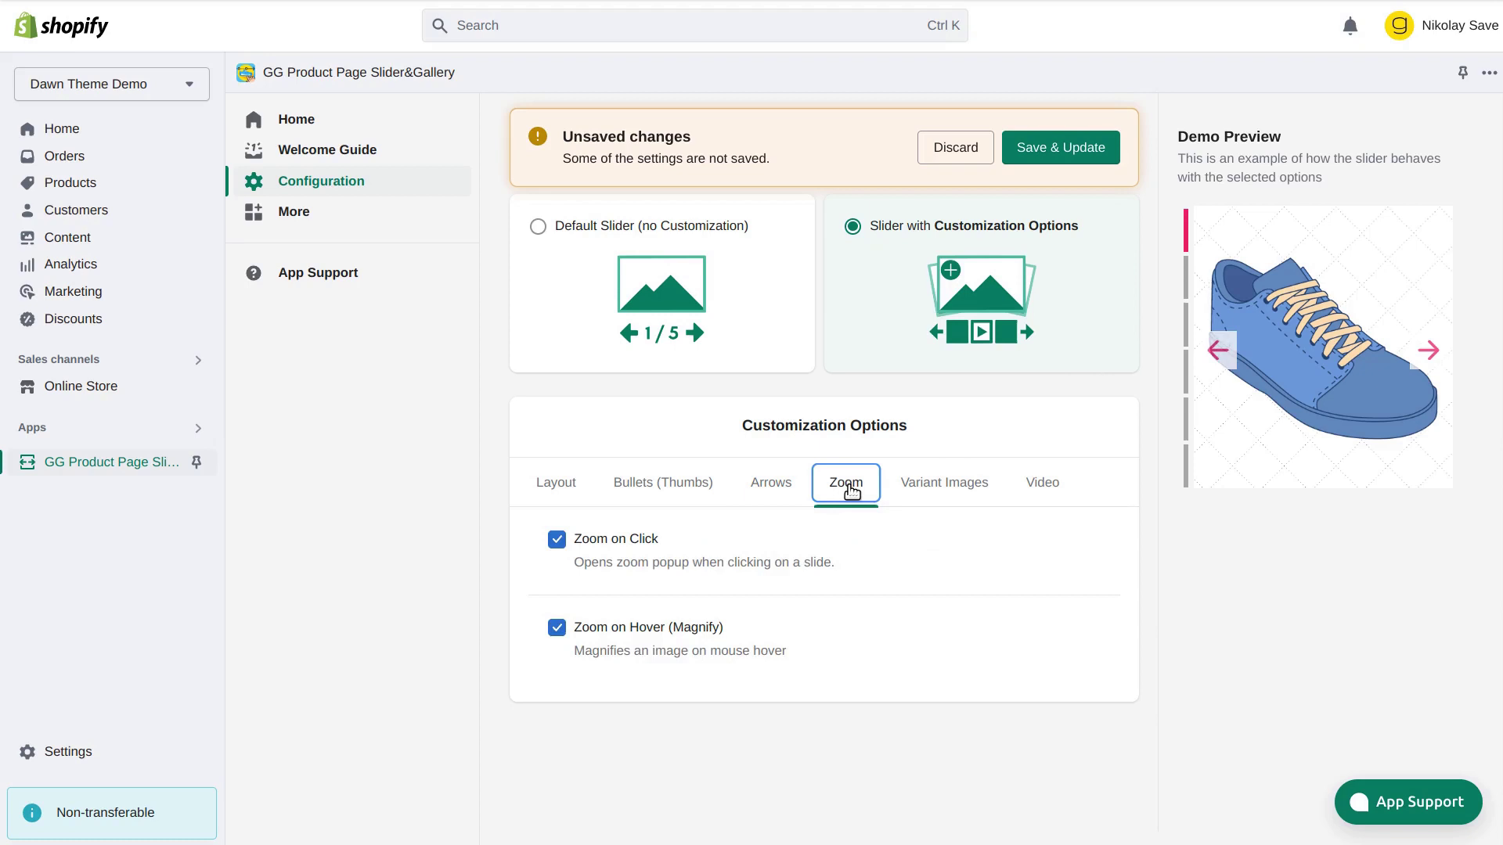
pyautogui.click(557, 542)
pyautogui.click(558, 546)
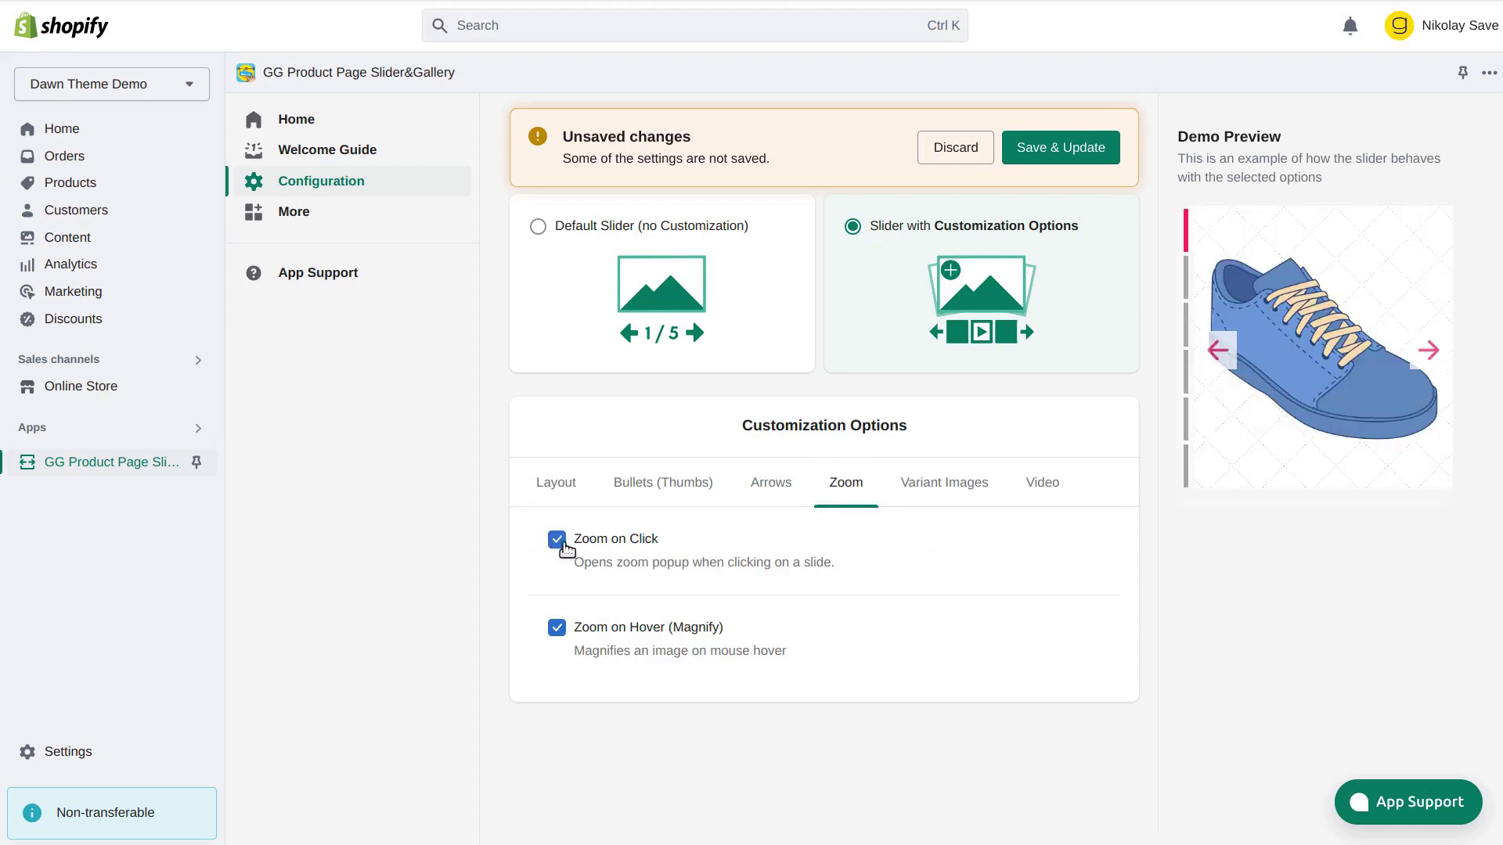
pyautogui.click(1326, 374)
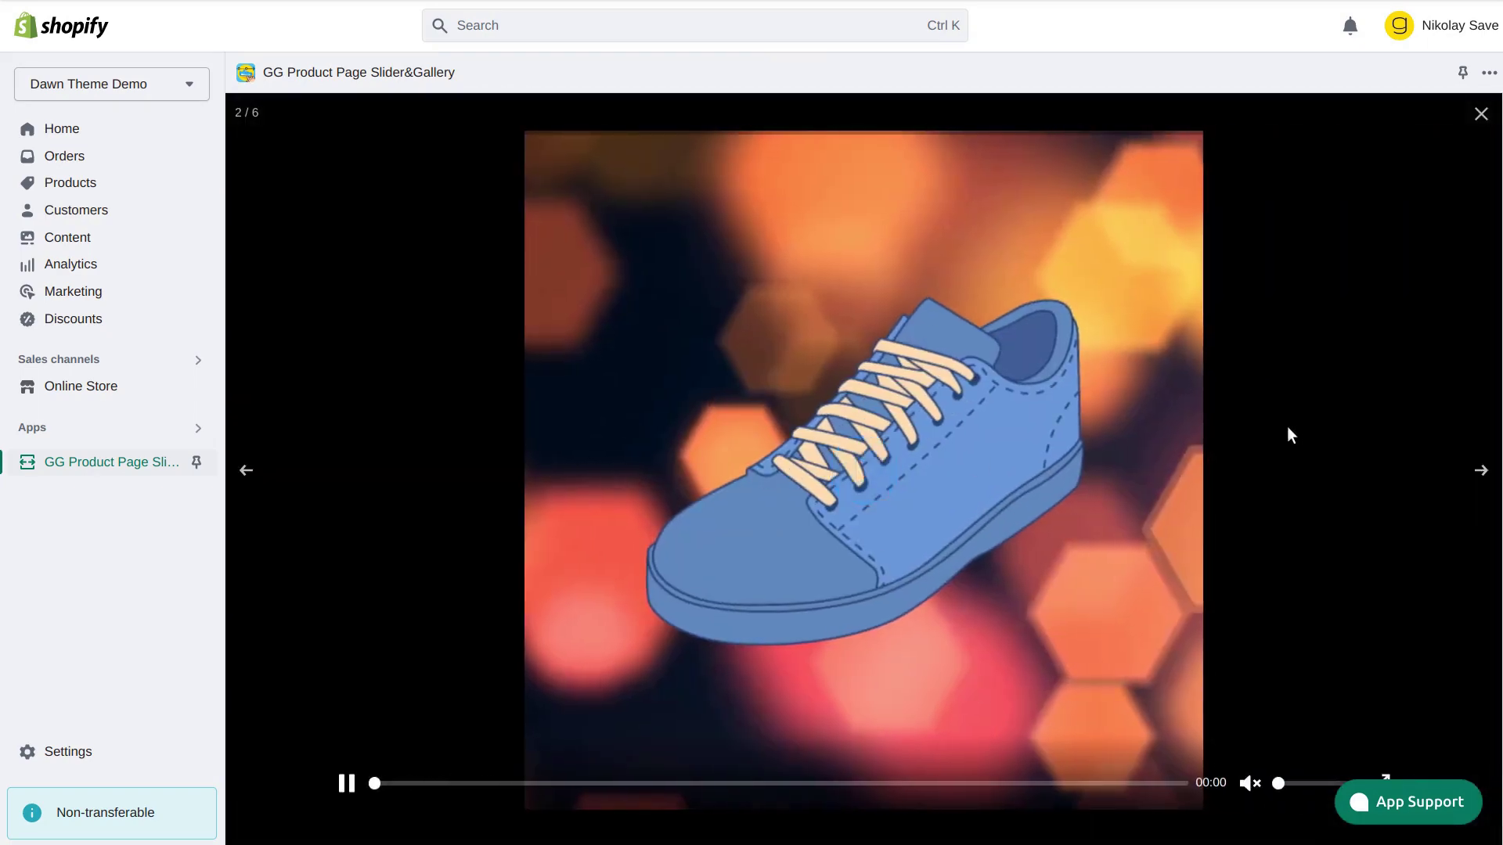
pyautogui.moveTo(1288, 429); pyautogui.dragTo(939, 425)
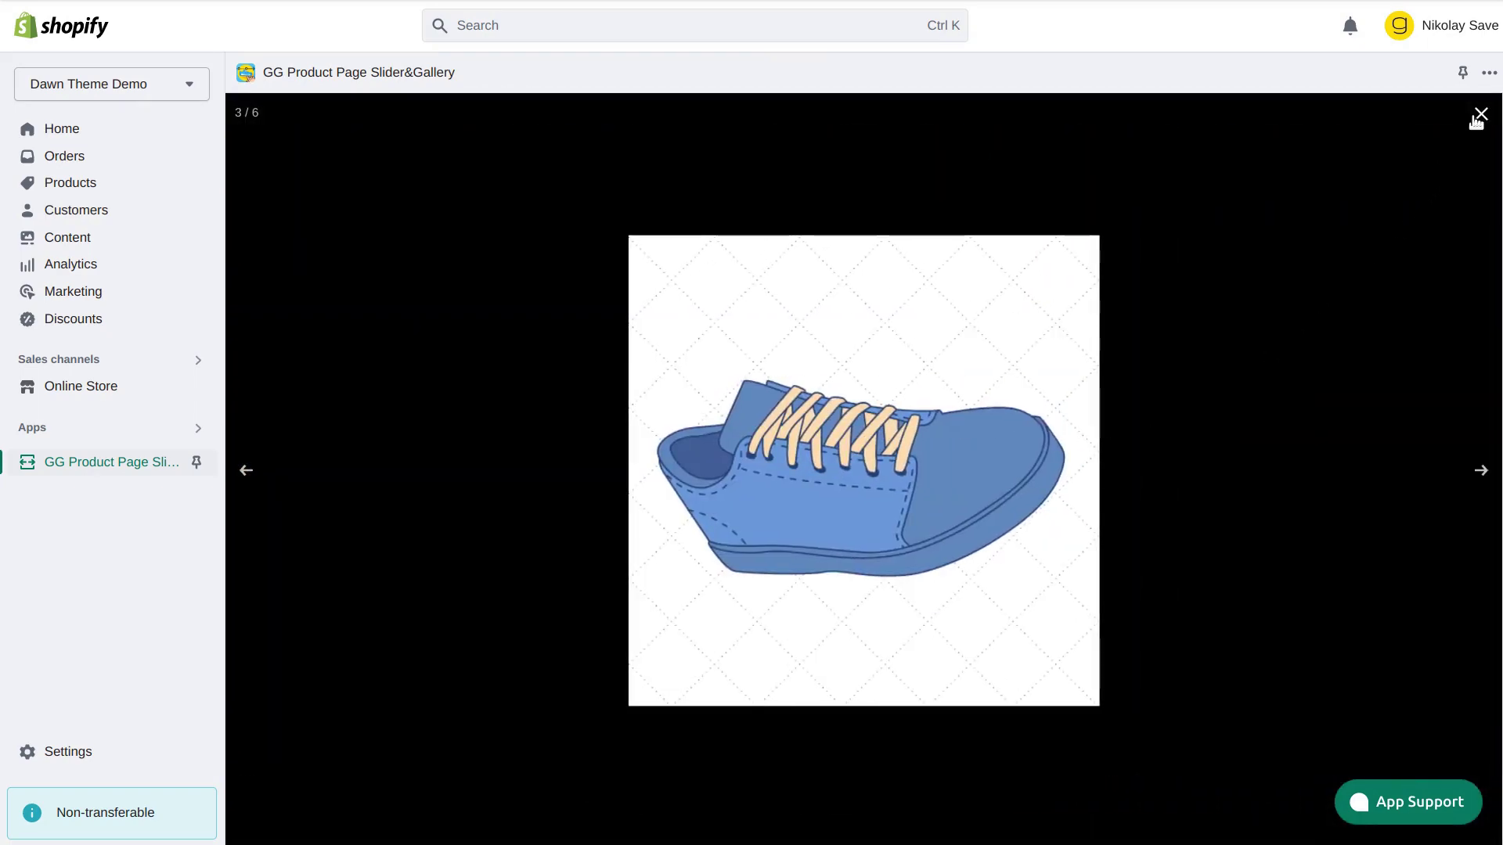
pyautogui.click(1480, 116)
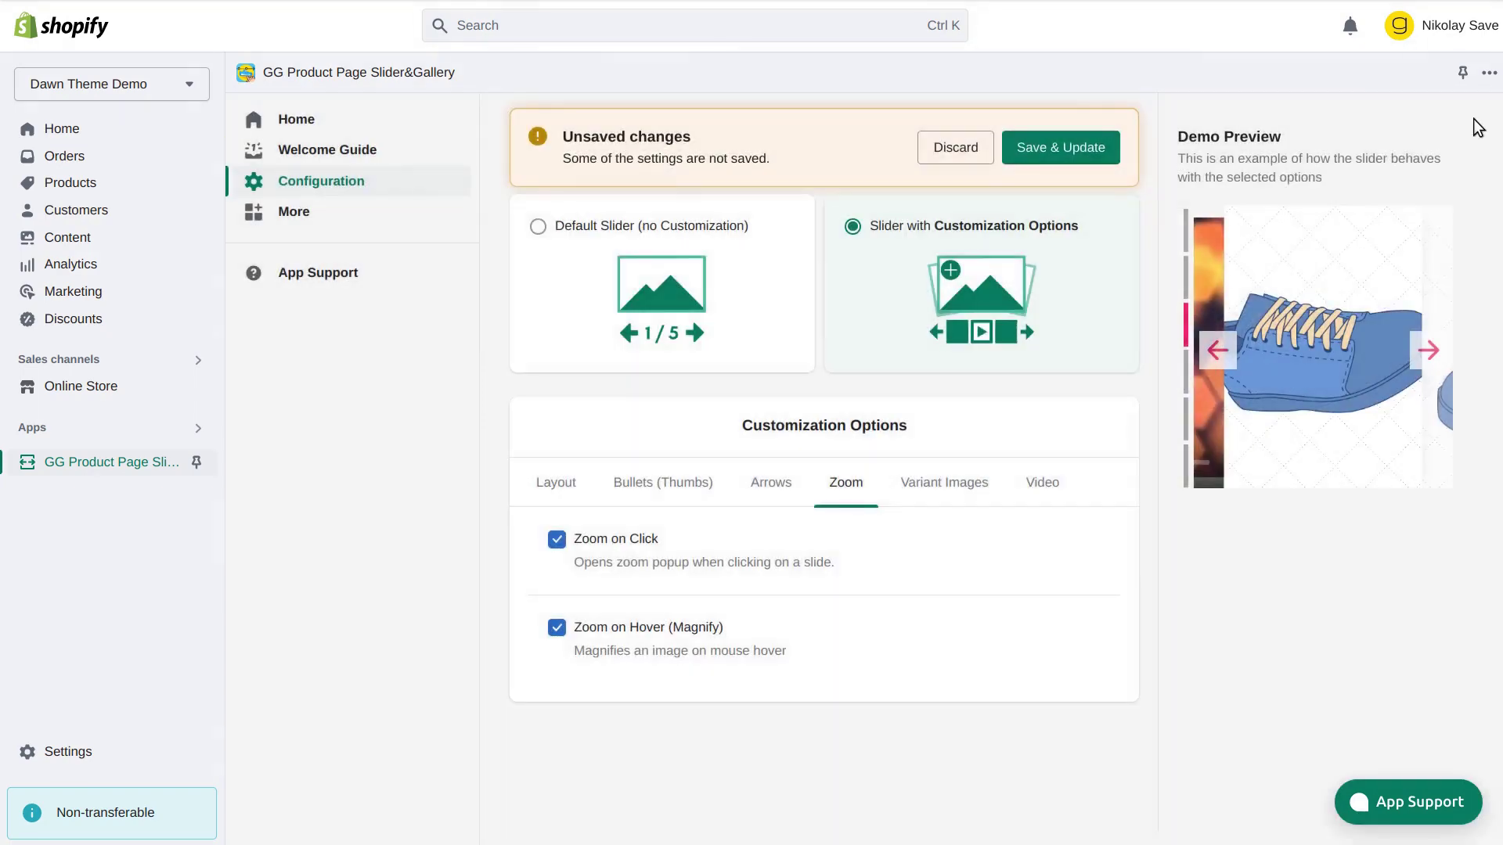
pyautogui.click(644, 634)
pyautogui.click(626, 632)
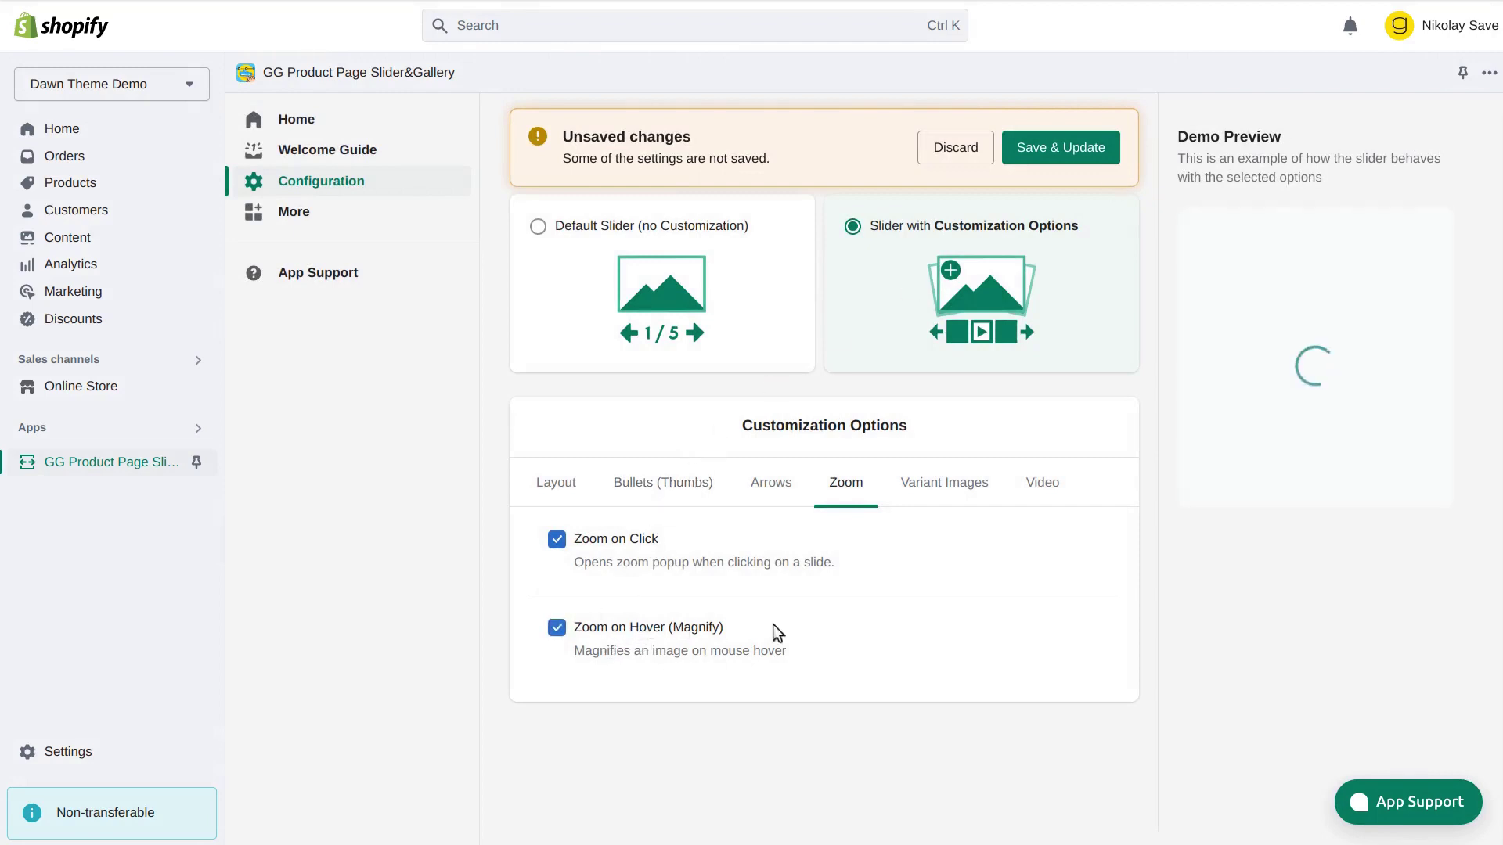
pyautogui.moveTo(1315, 391)
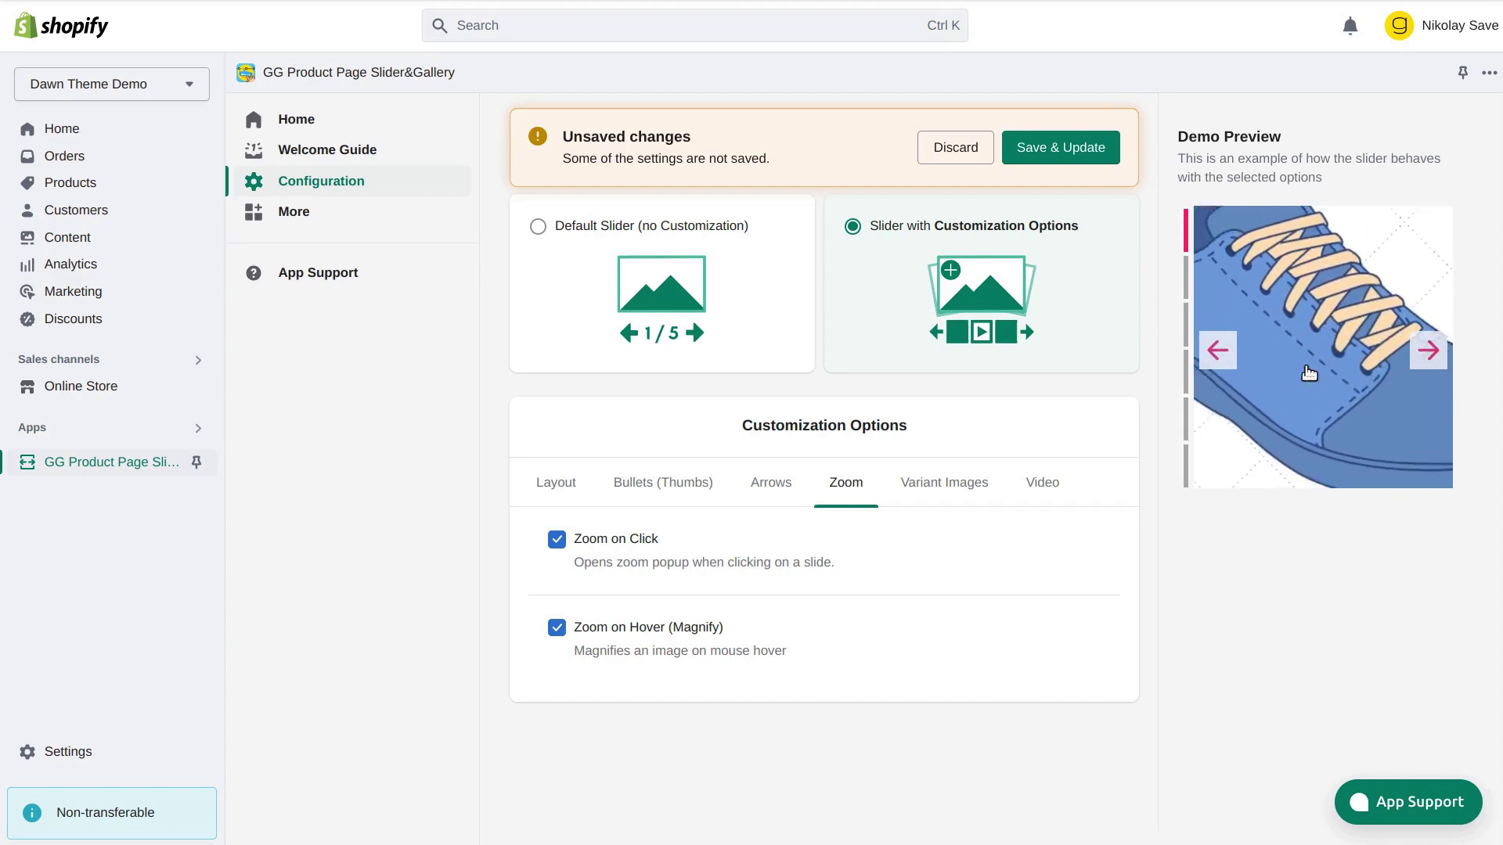
# Read the Variant Images advanced-feature warning, then view the Video slide settings
pyautogui.click(962, 487)
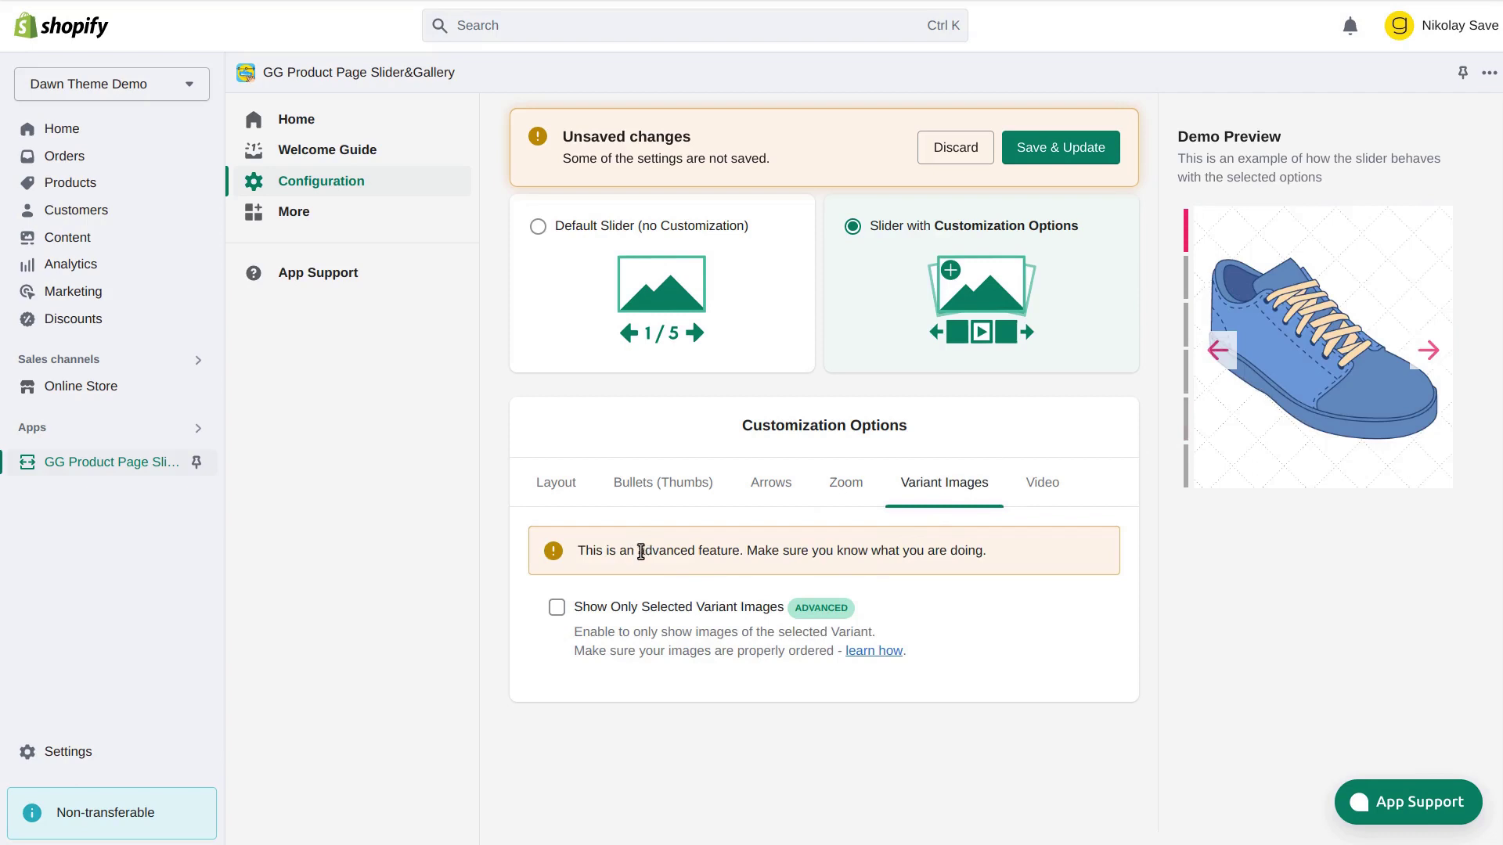
pyautogui.moveTo(639, 552); pyautogui.dragTo(740, 552)
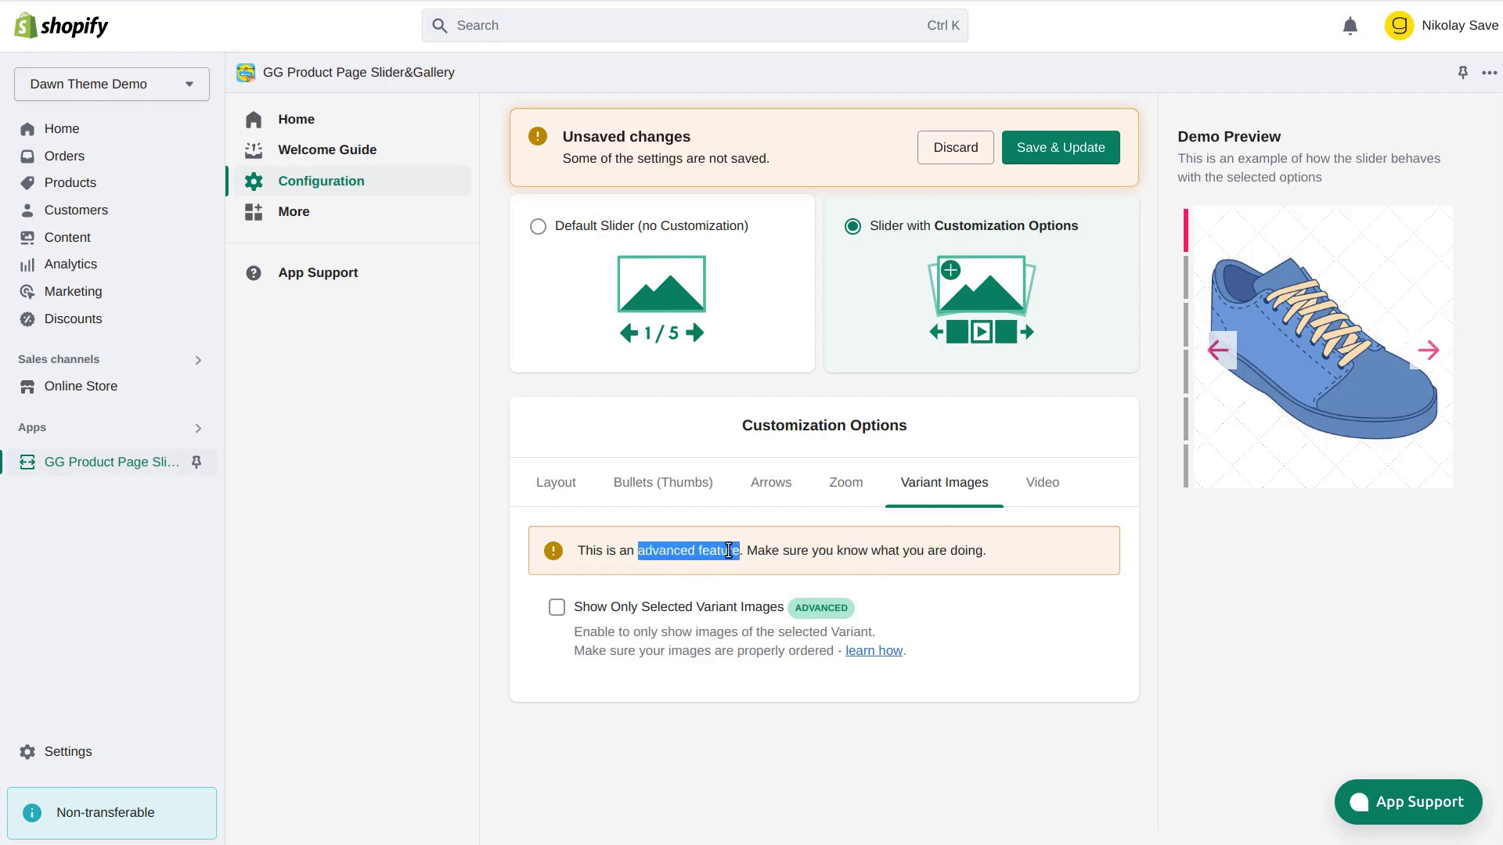
pyautogui.click(1057, 551)
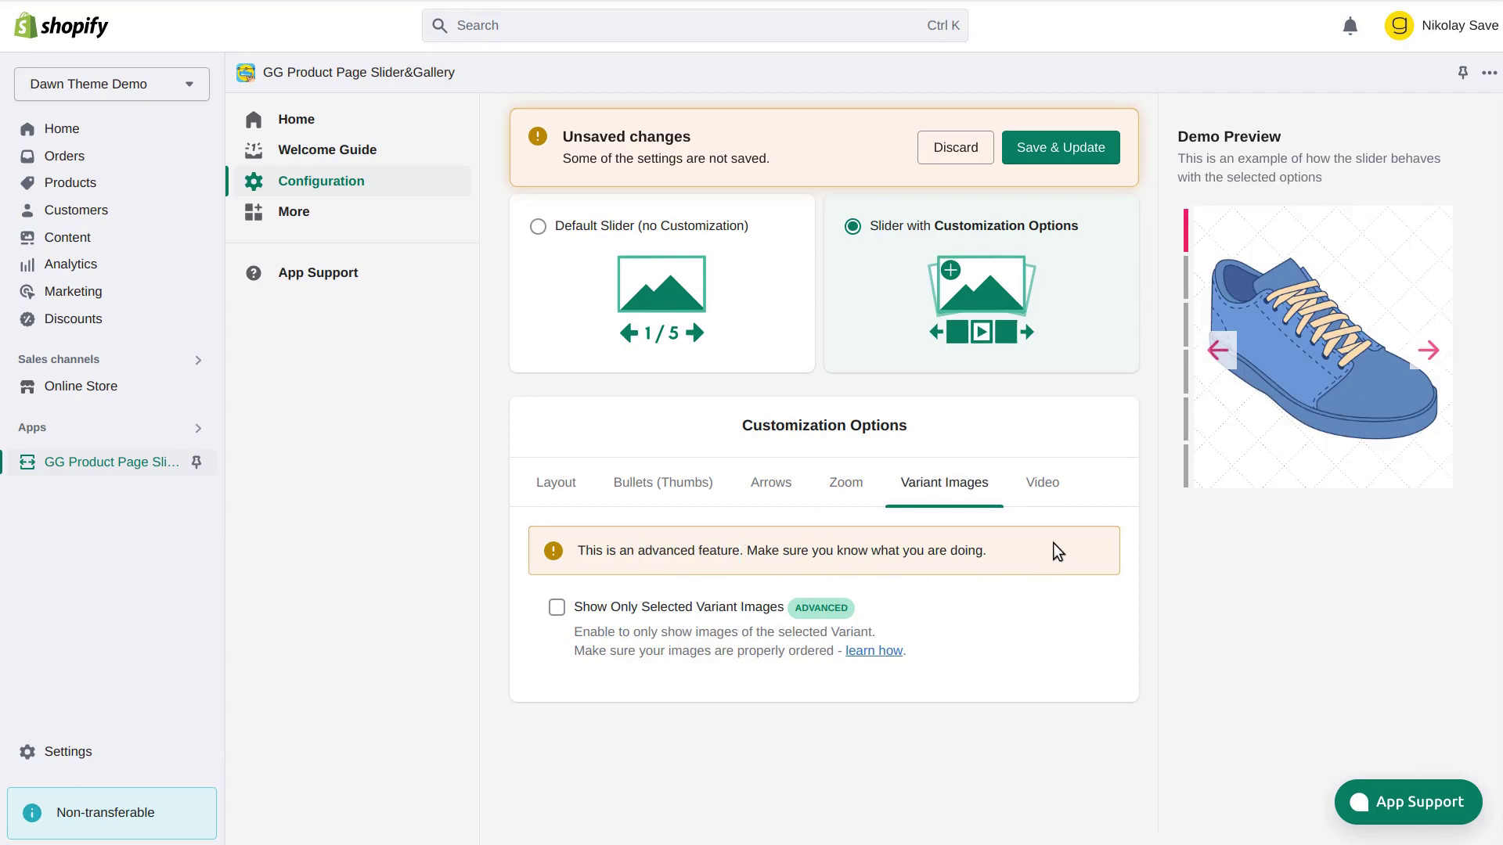
pyautogui.click(1041, 484)
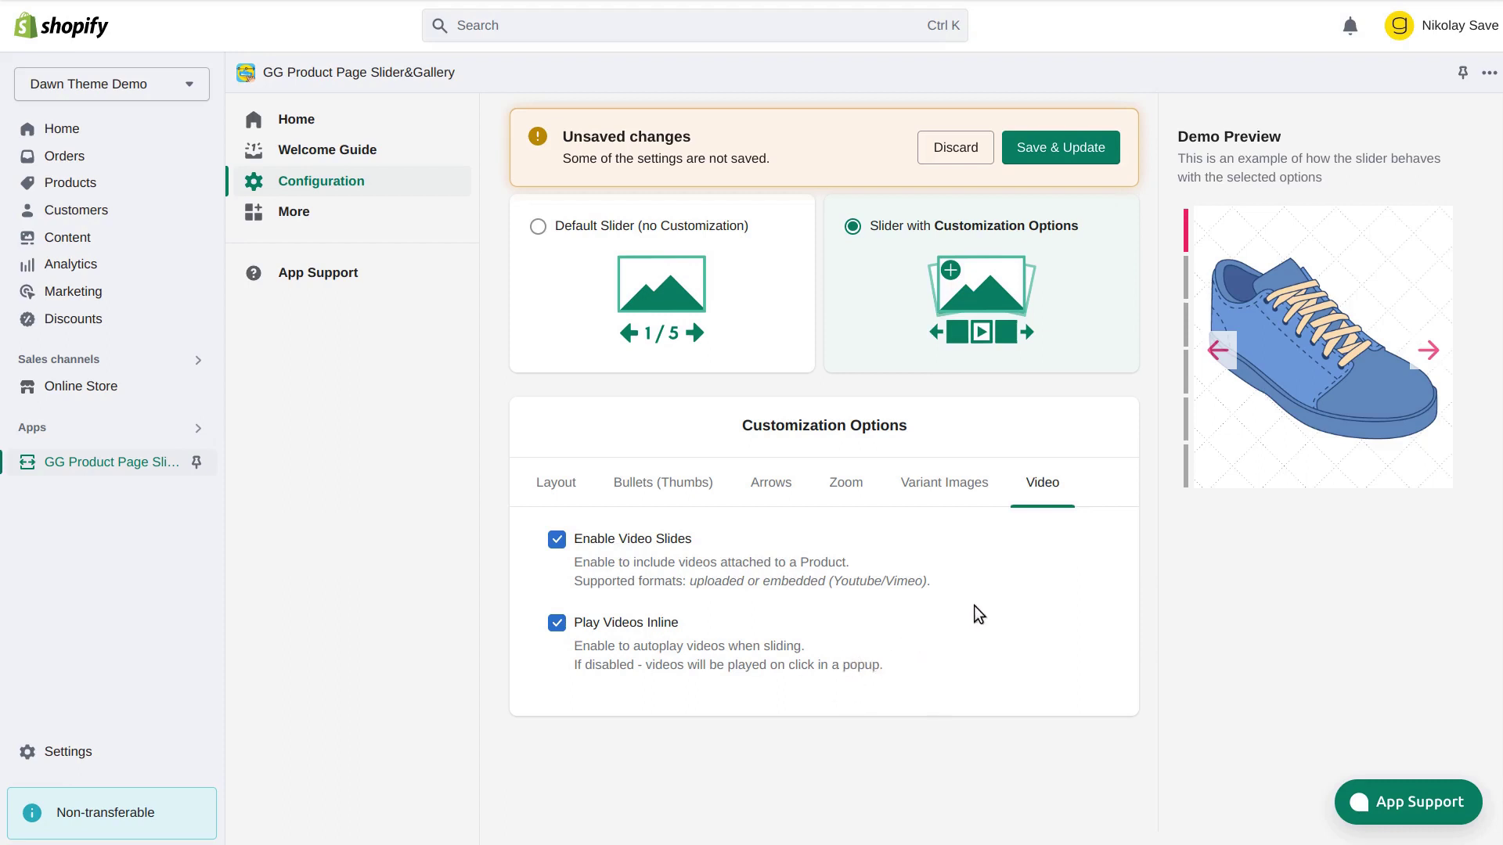
# Save & Update the slider settings and open the storefront Products catalog
pyautogui.click(1080, 151)
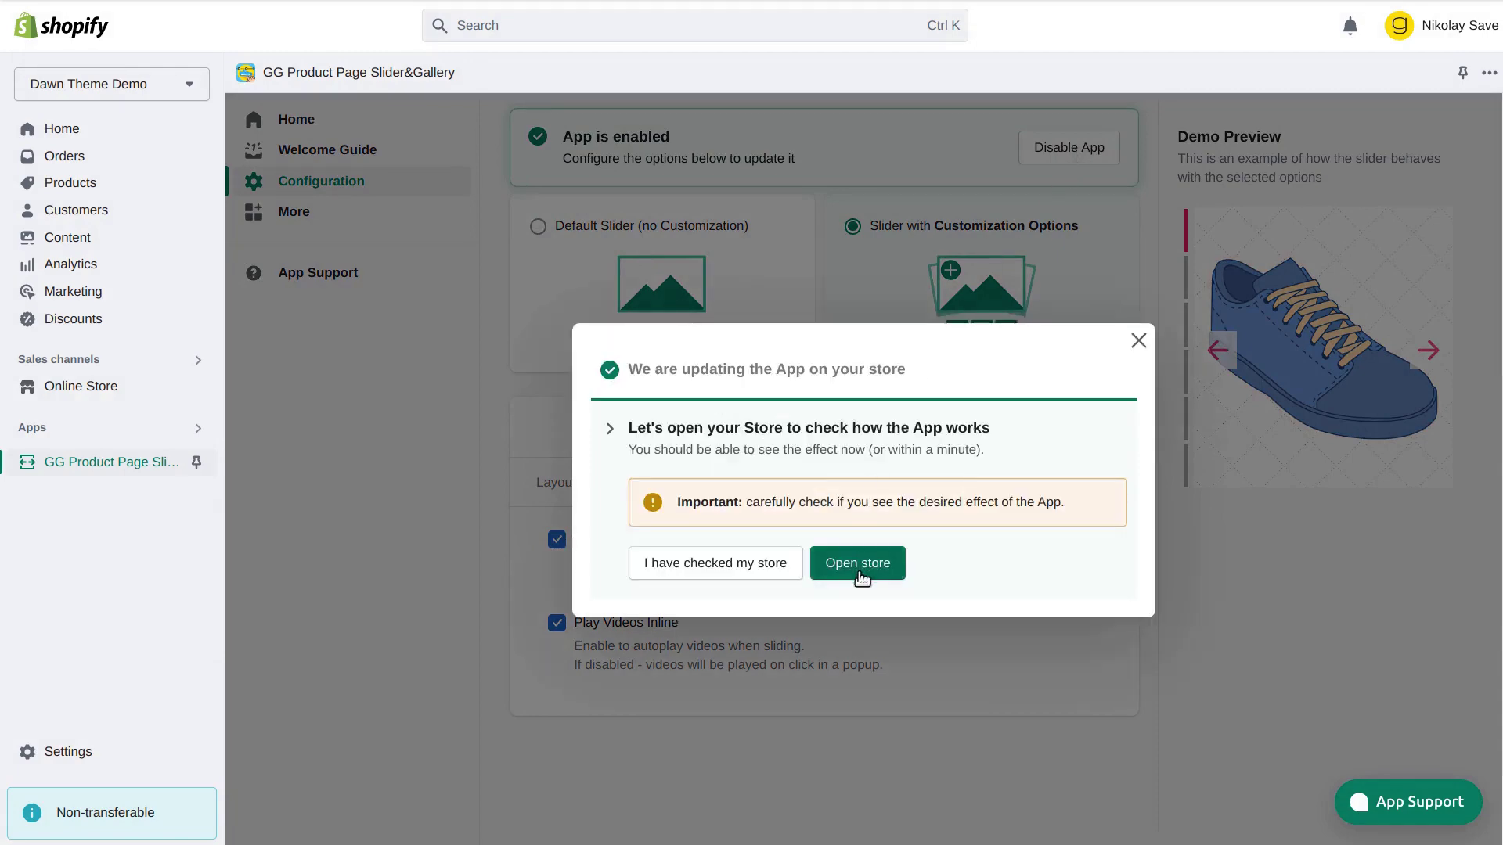
pyautogui.click(859, 572)
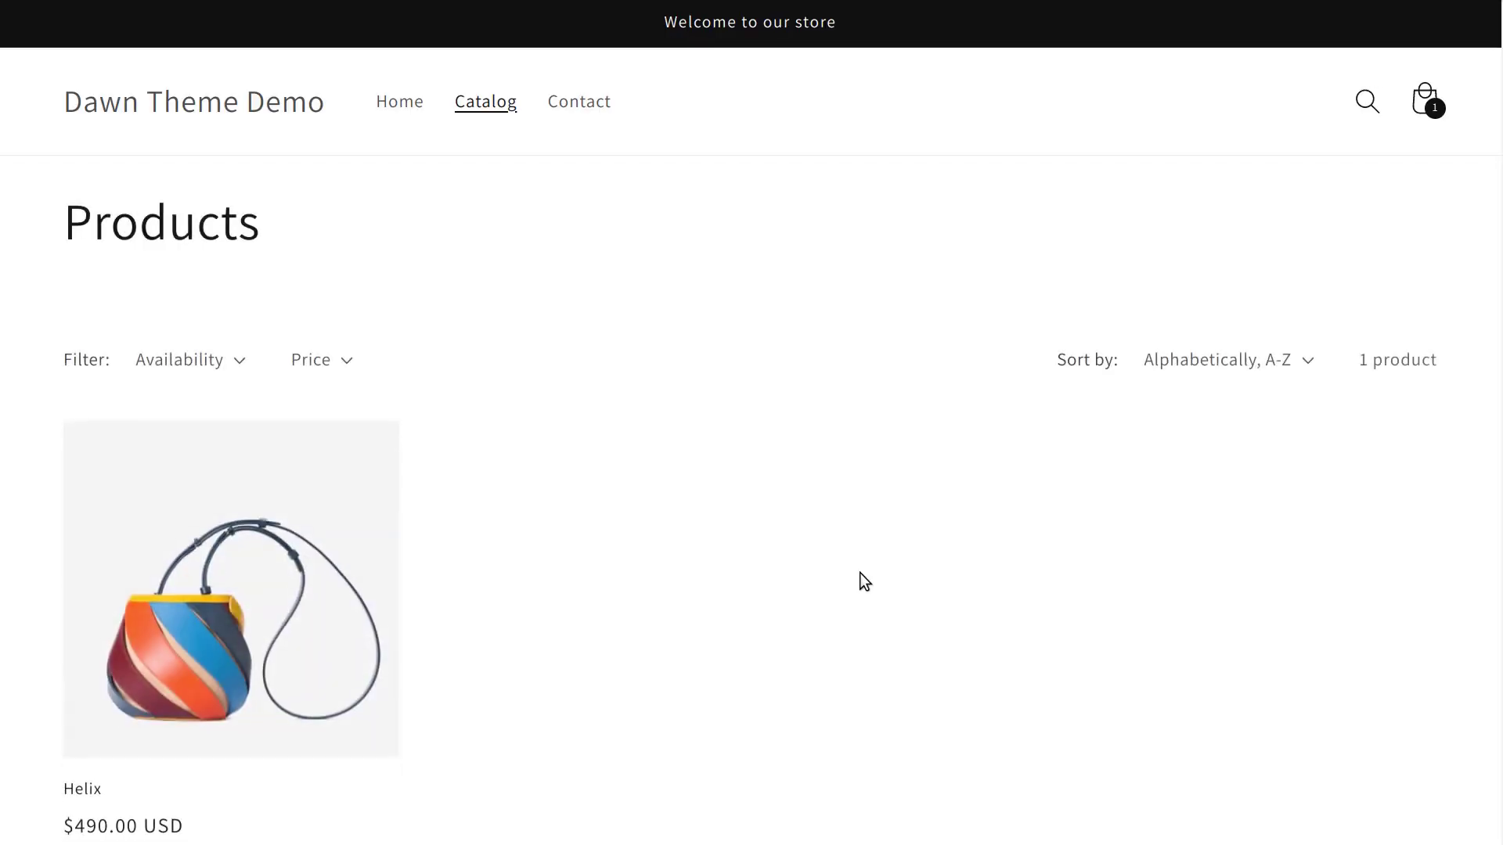
# Open the Helix product and advance its image slider three times
pyautogui.click(230, 559)
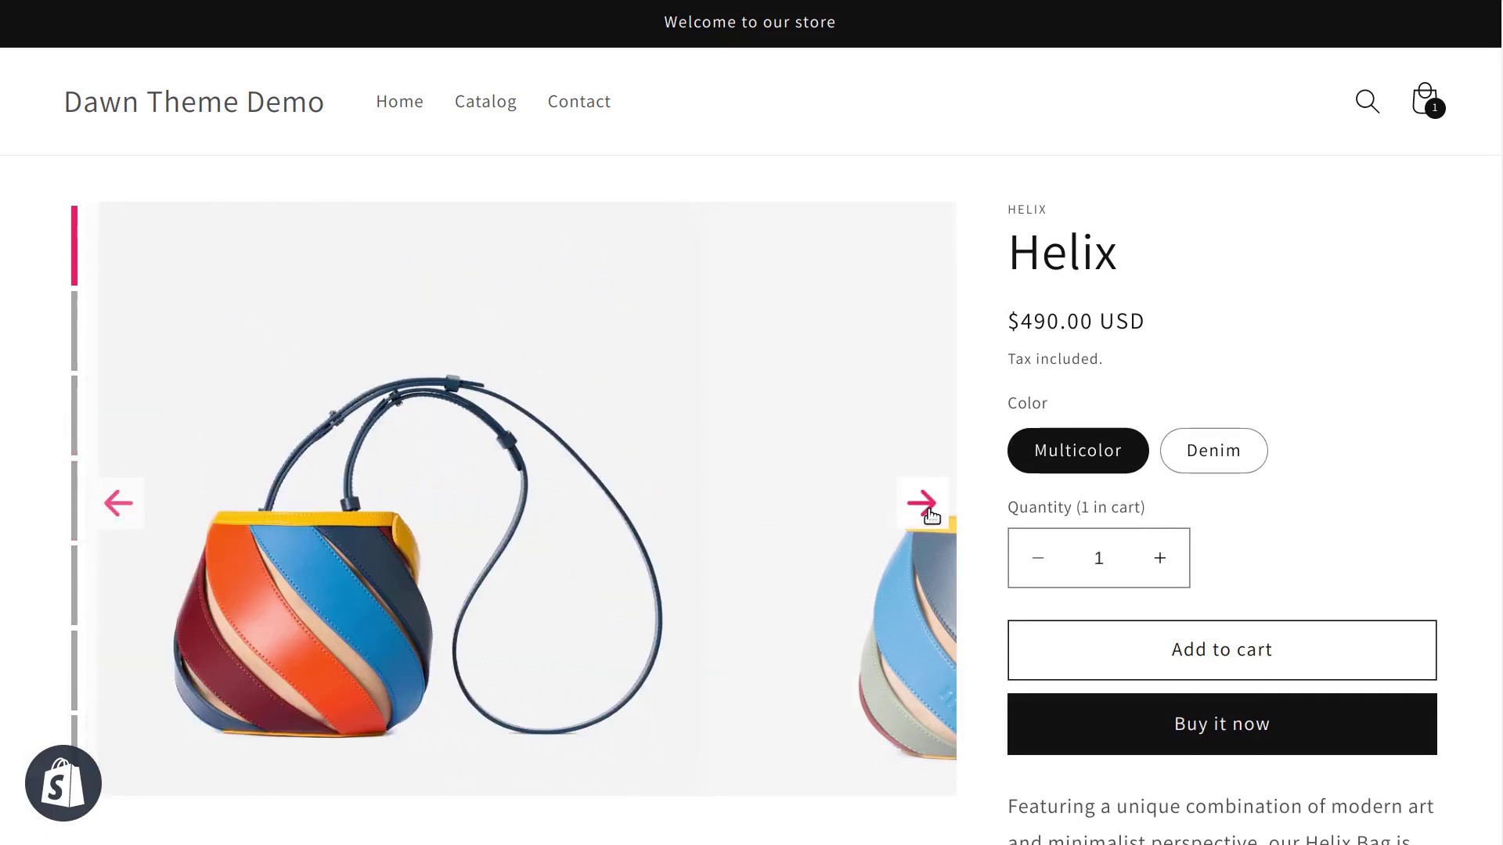
pyautogui.click(922, 503)
pyautogui.click(922, 503)
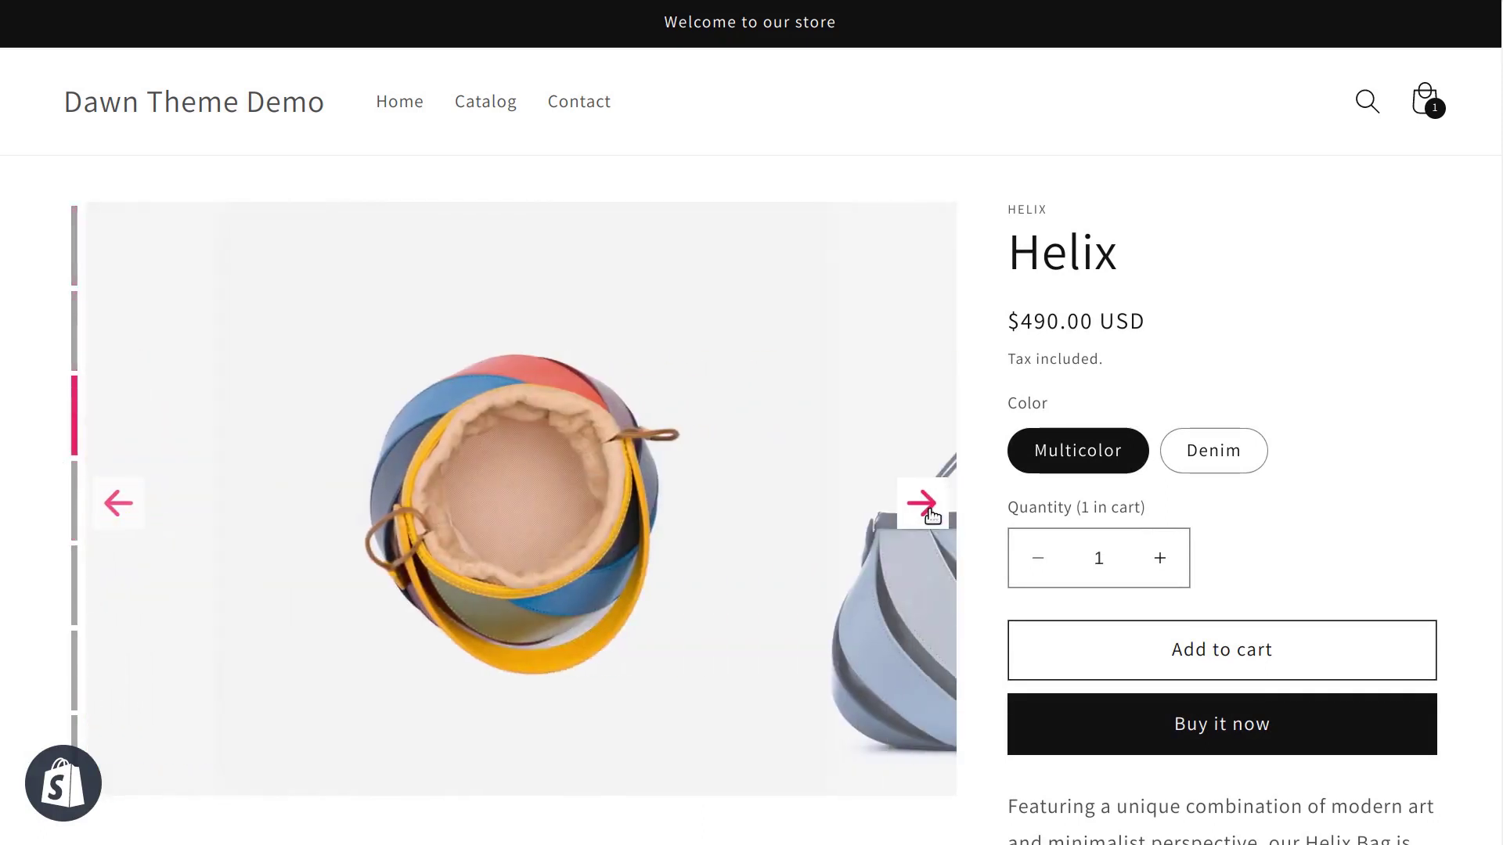
pyautogui.click(922, 503)
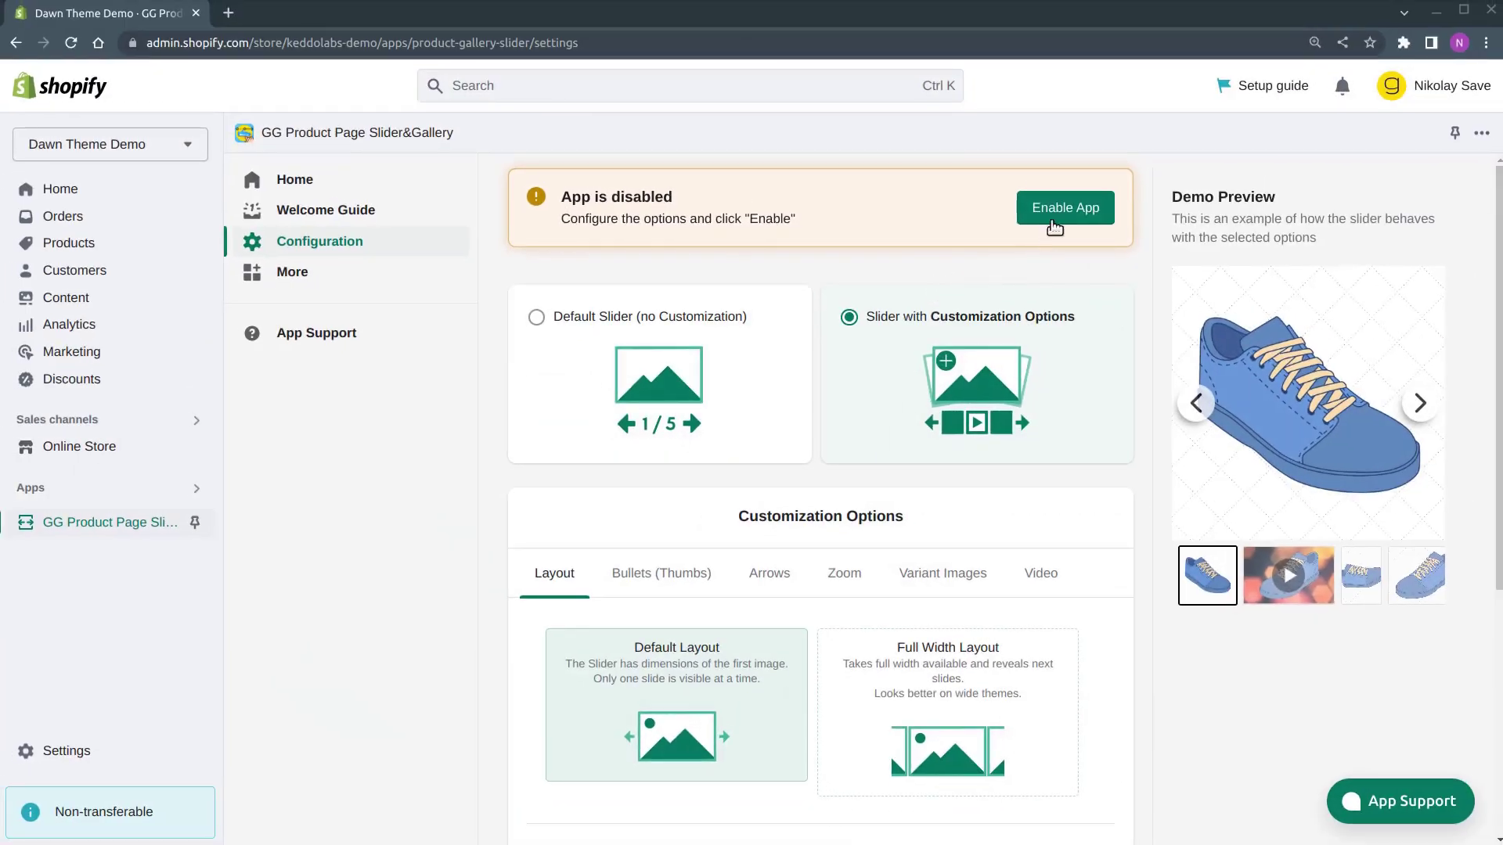
# Enable the slider app from the disabled banner and open the storefront in a new tab
pyautogui.click(1057, 219)
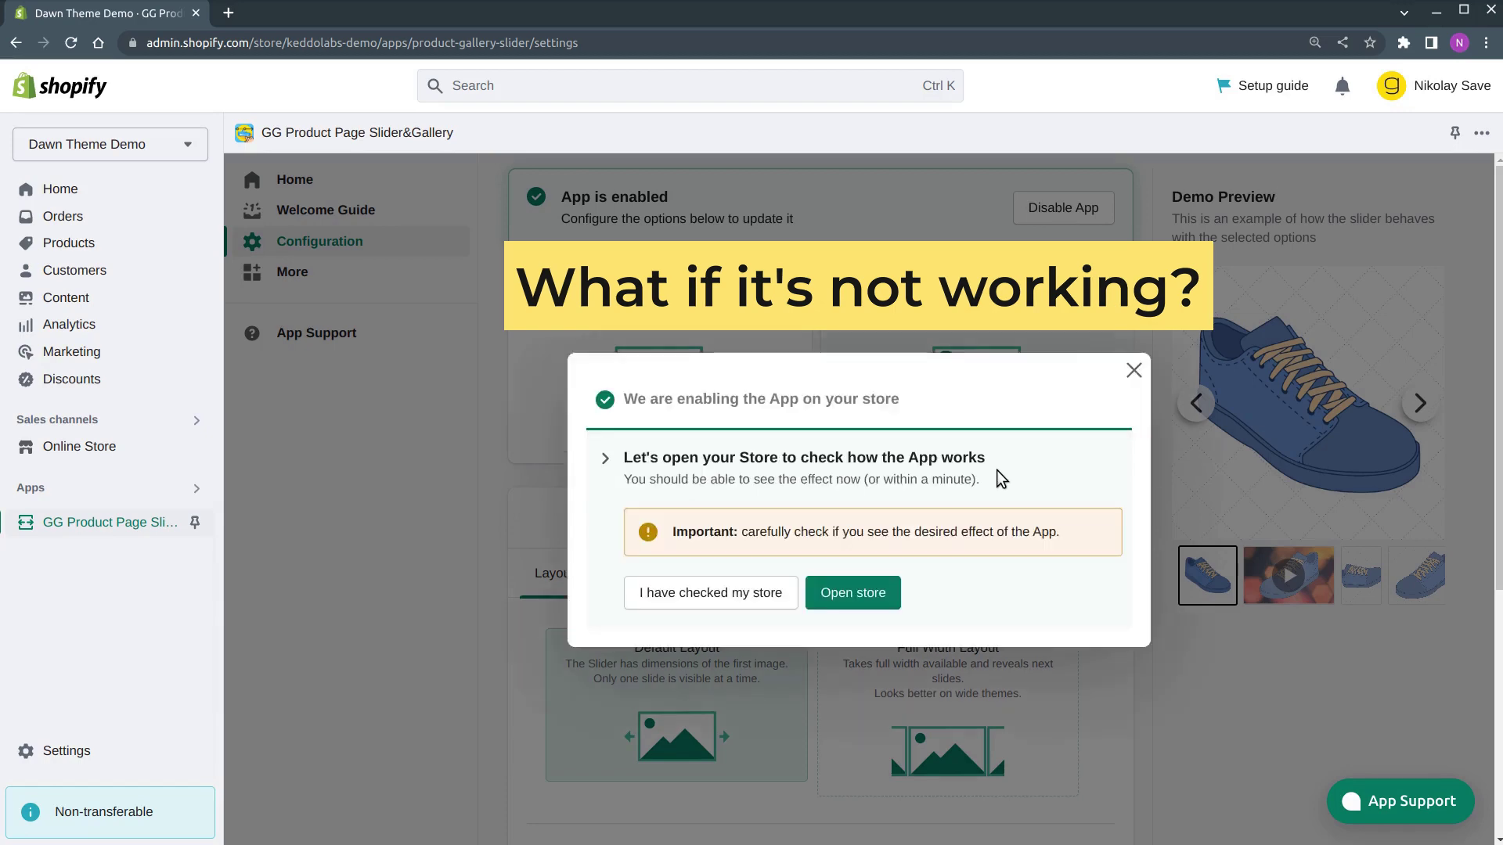
pyautogui.click(847, 593)
# Open the Helix page, reload it twice looking for the slider, then close the store tab
pyautogui.click(365, 532)
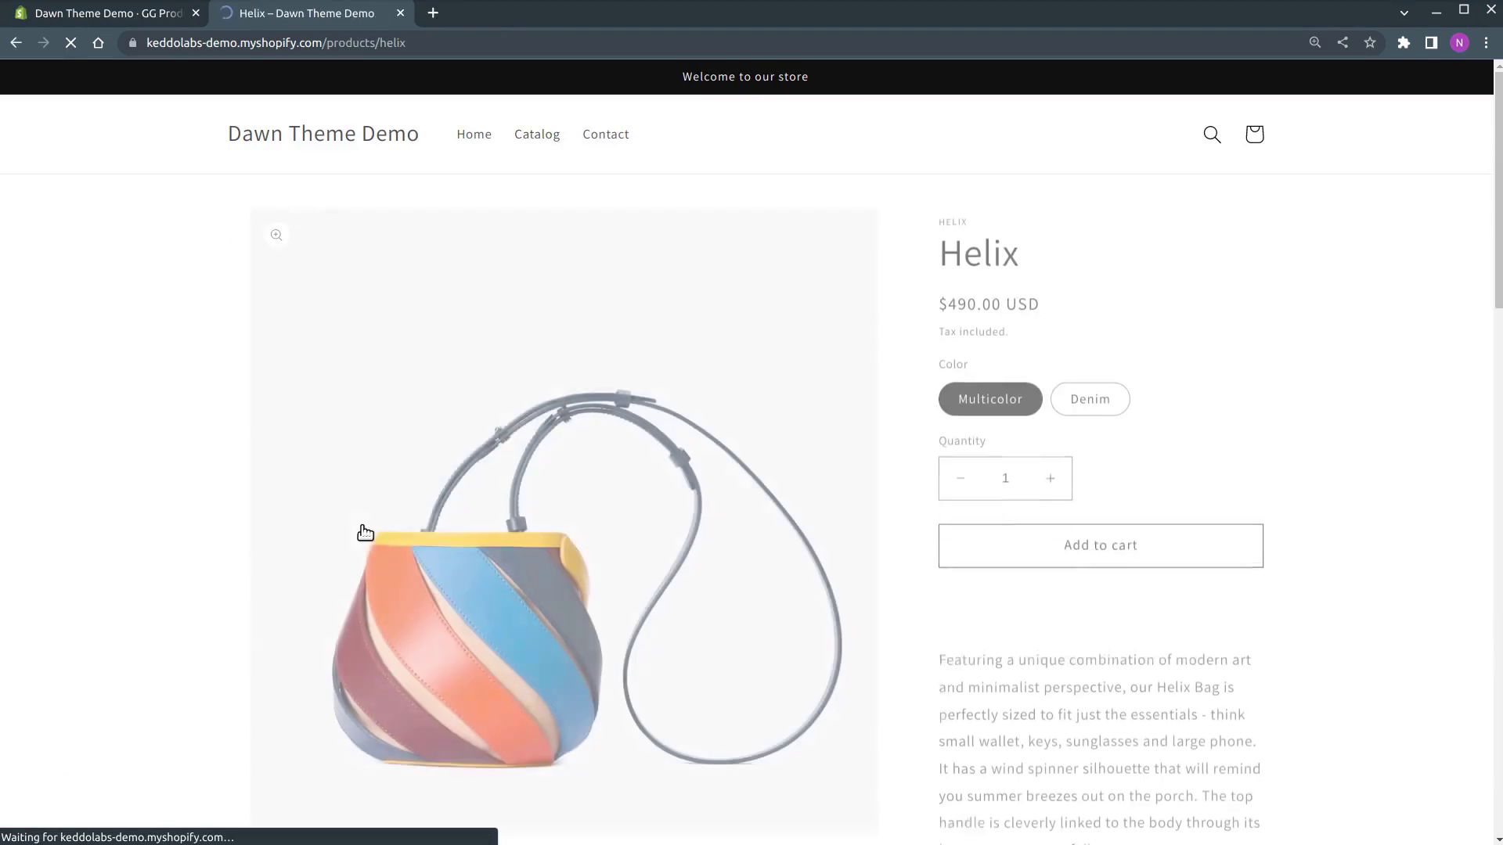
pyautogui.scroll(-4, 402, 510)
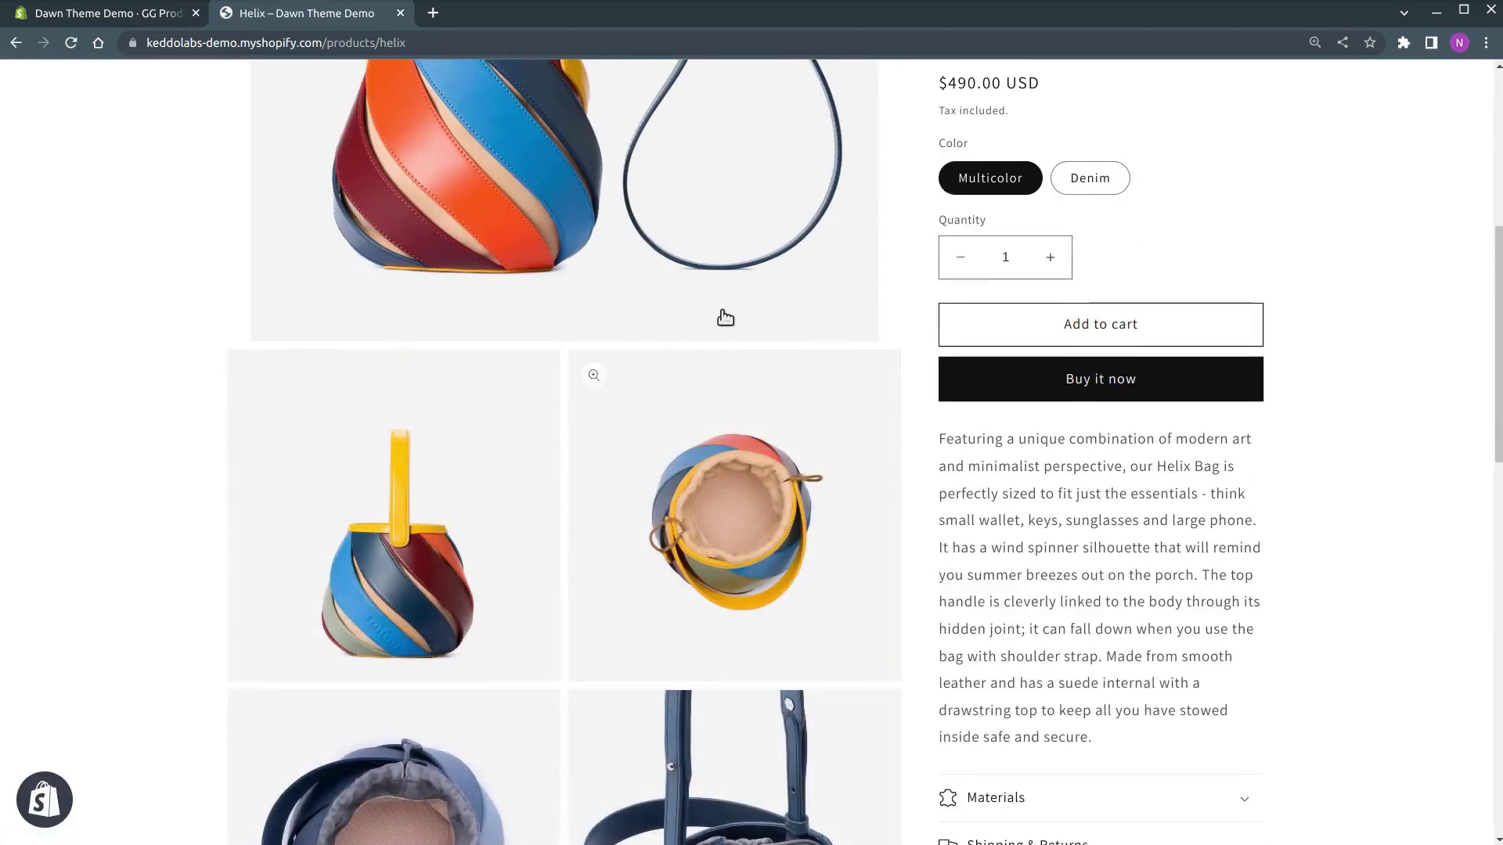
pyautogui.scroll(2, 721, 316)
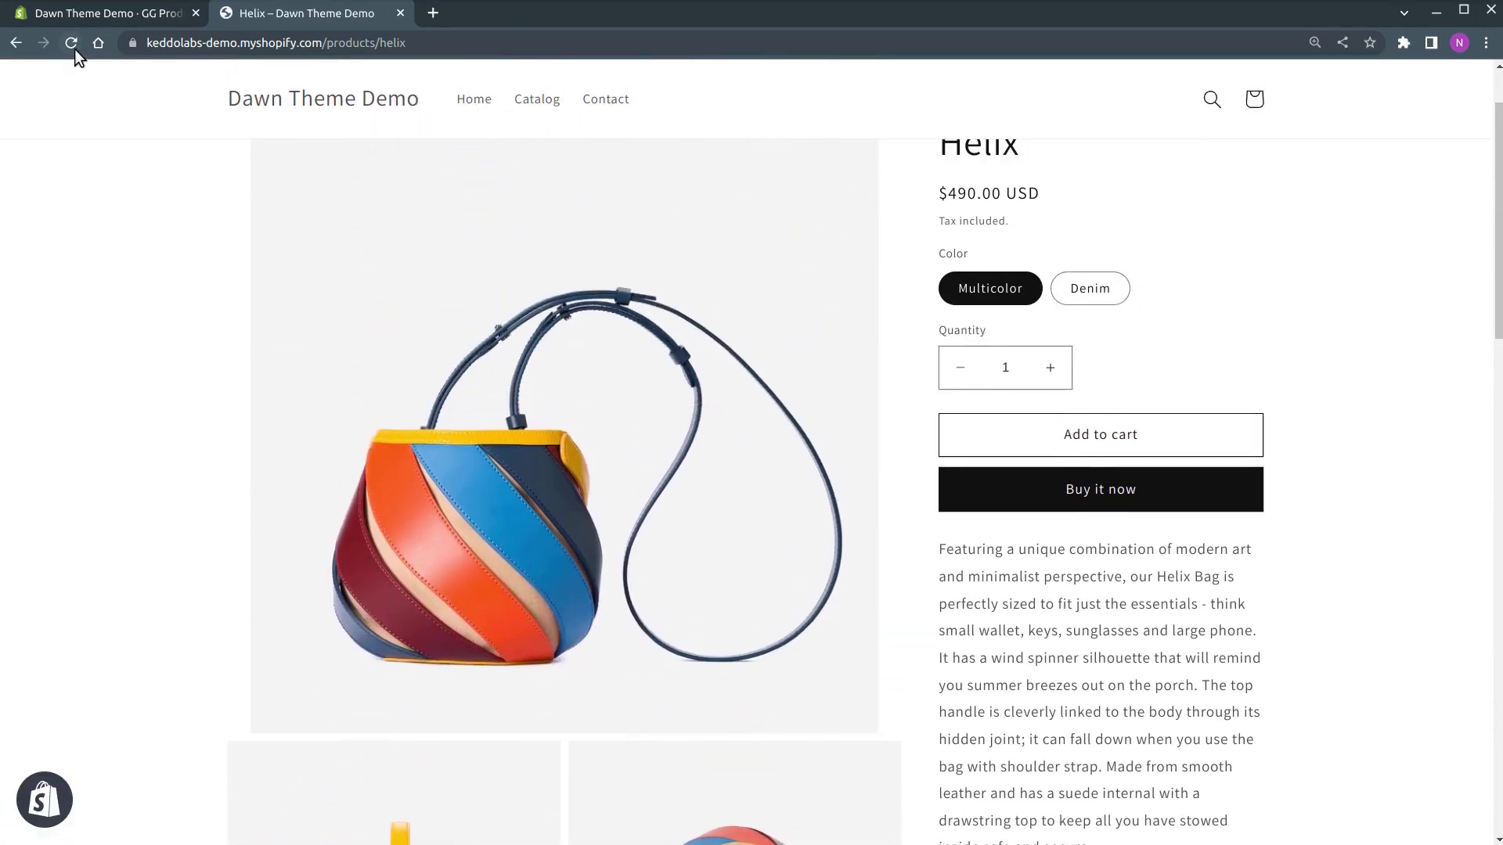
pyautogui.click(75, 49)
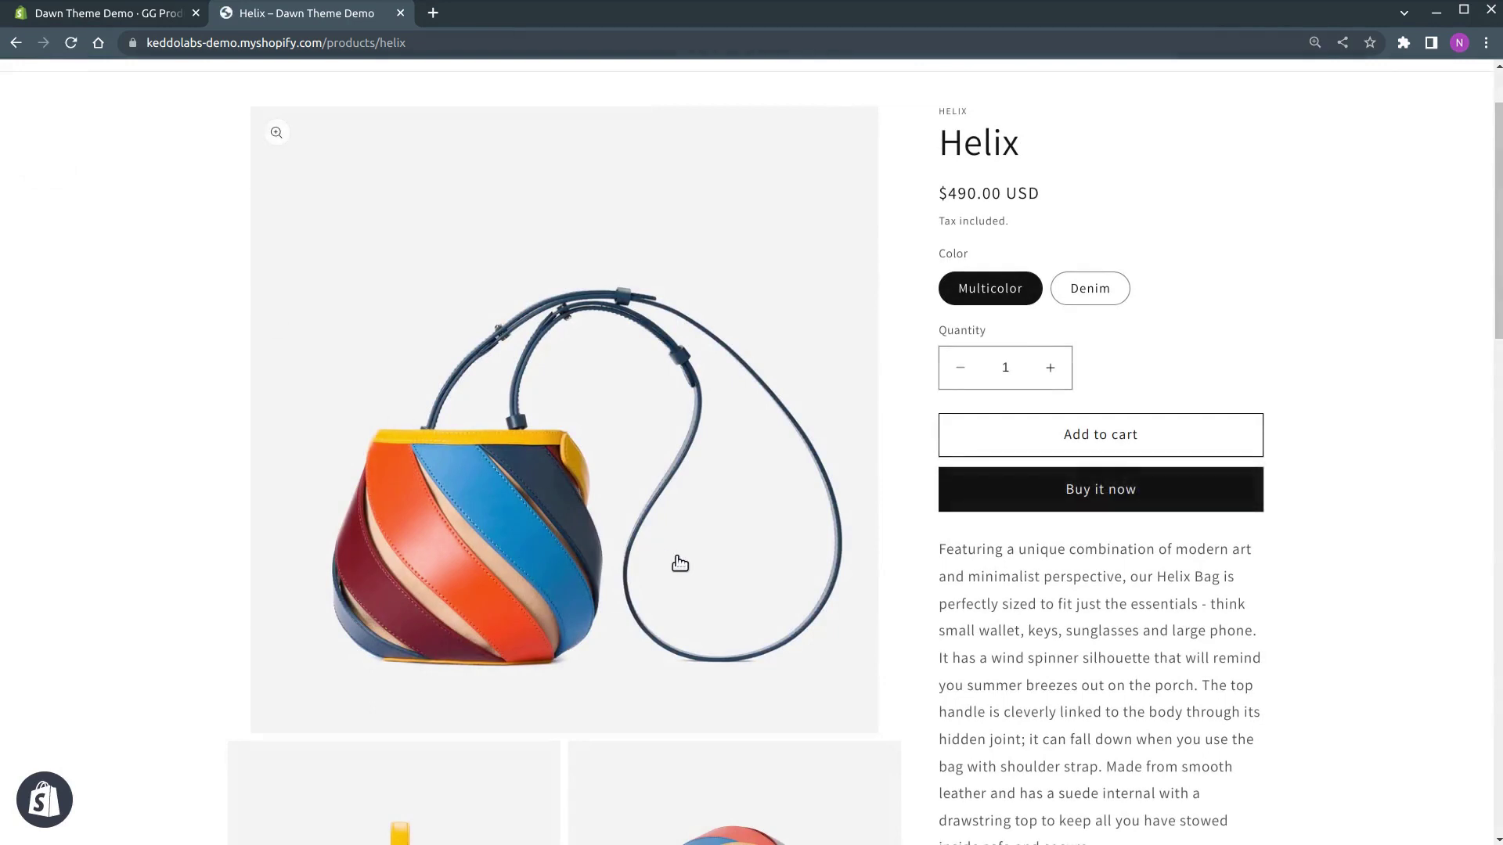
pyautogui.click(69, 47)
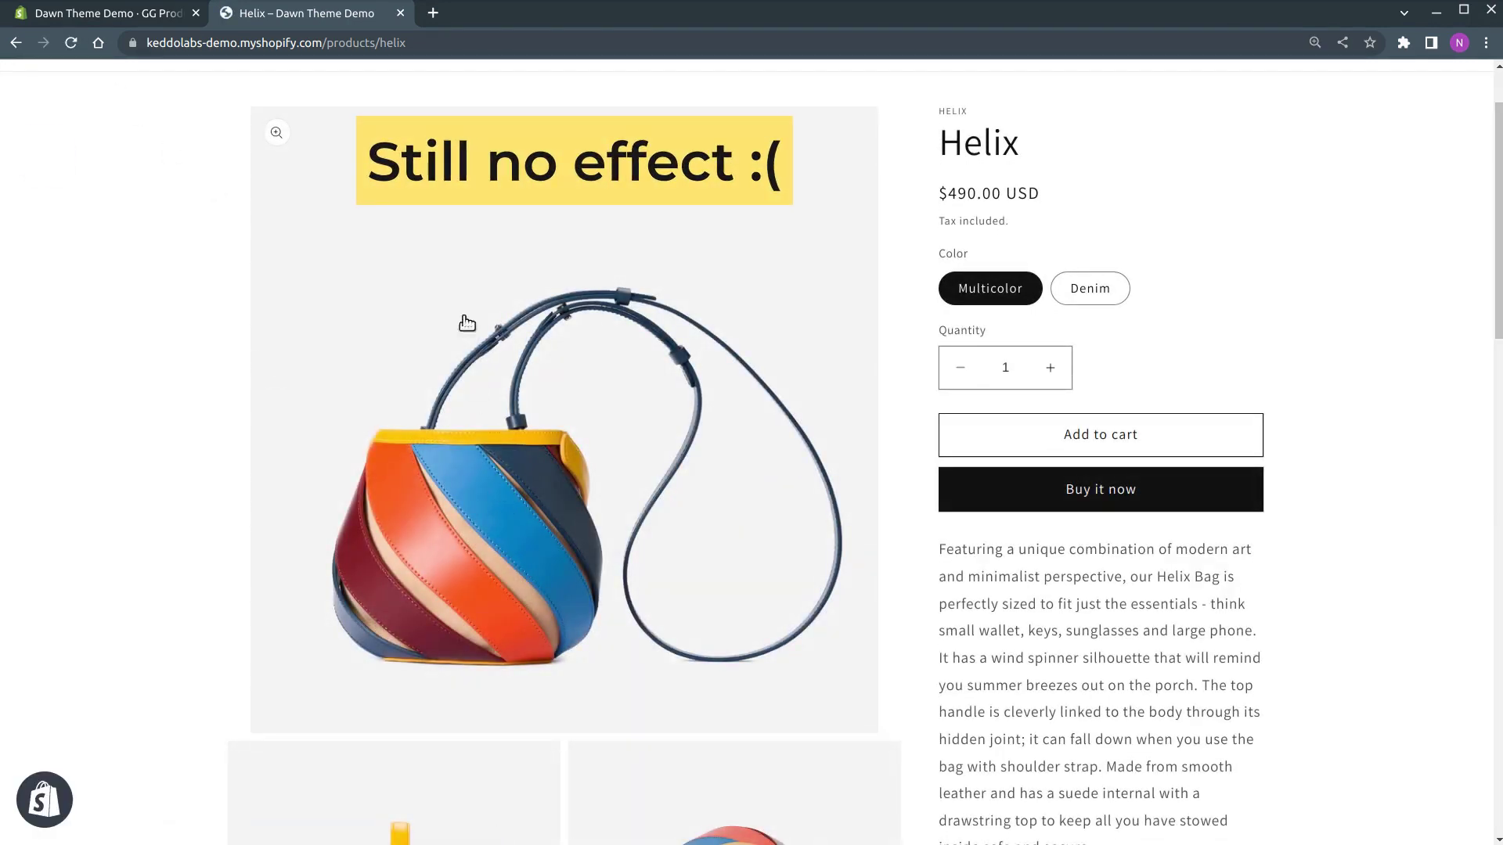
pyautogui.click(399, 14)
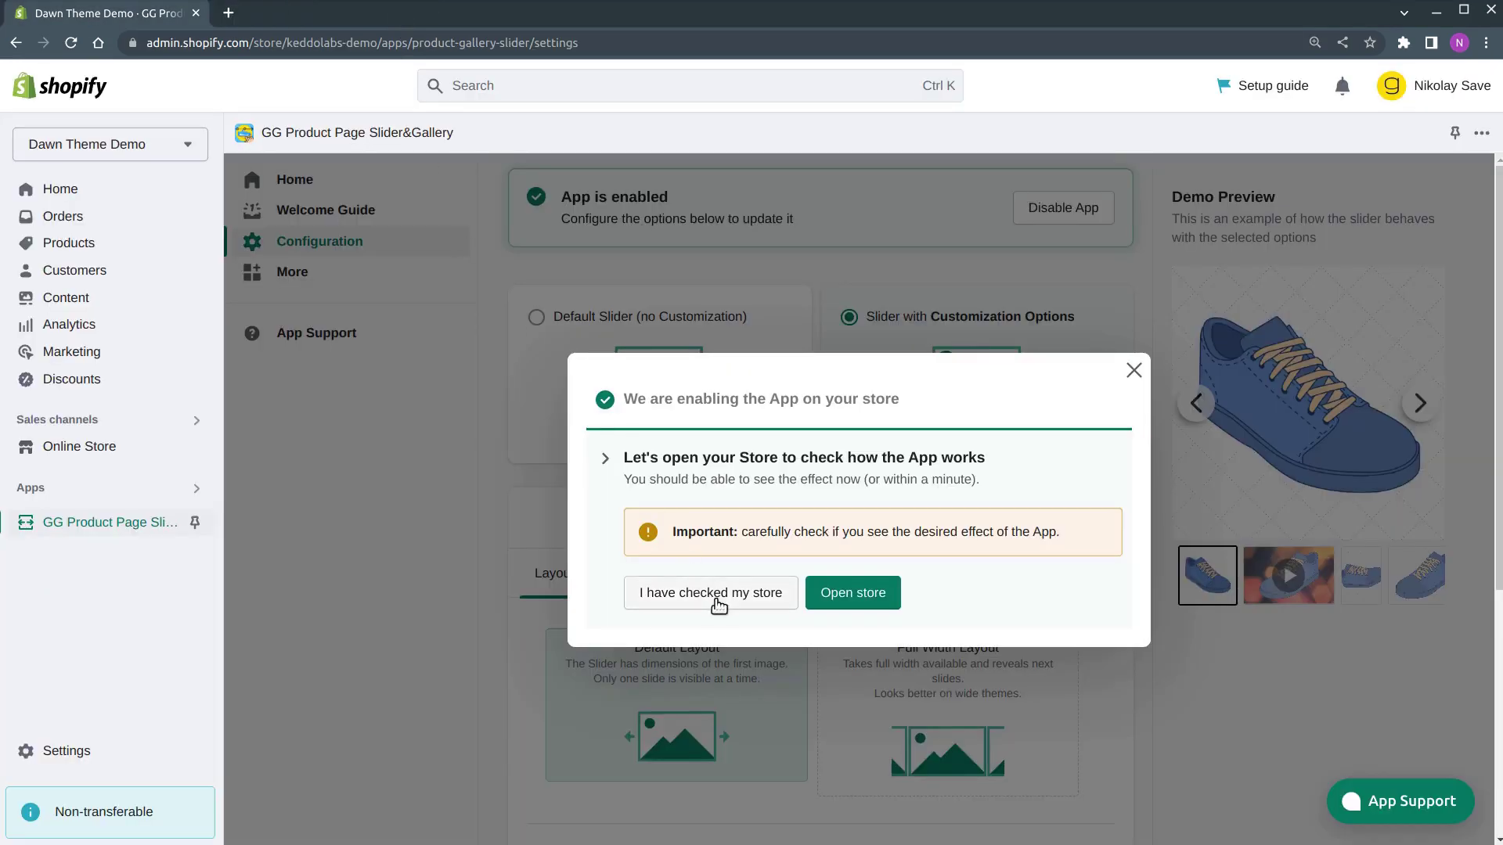
# Report that the slider isn't working, enter the storefront password, and submit the help request
pyautogui.click(735, 600)
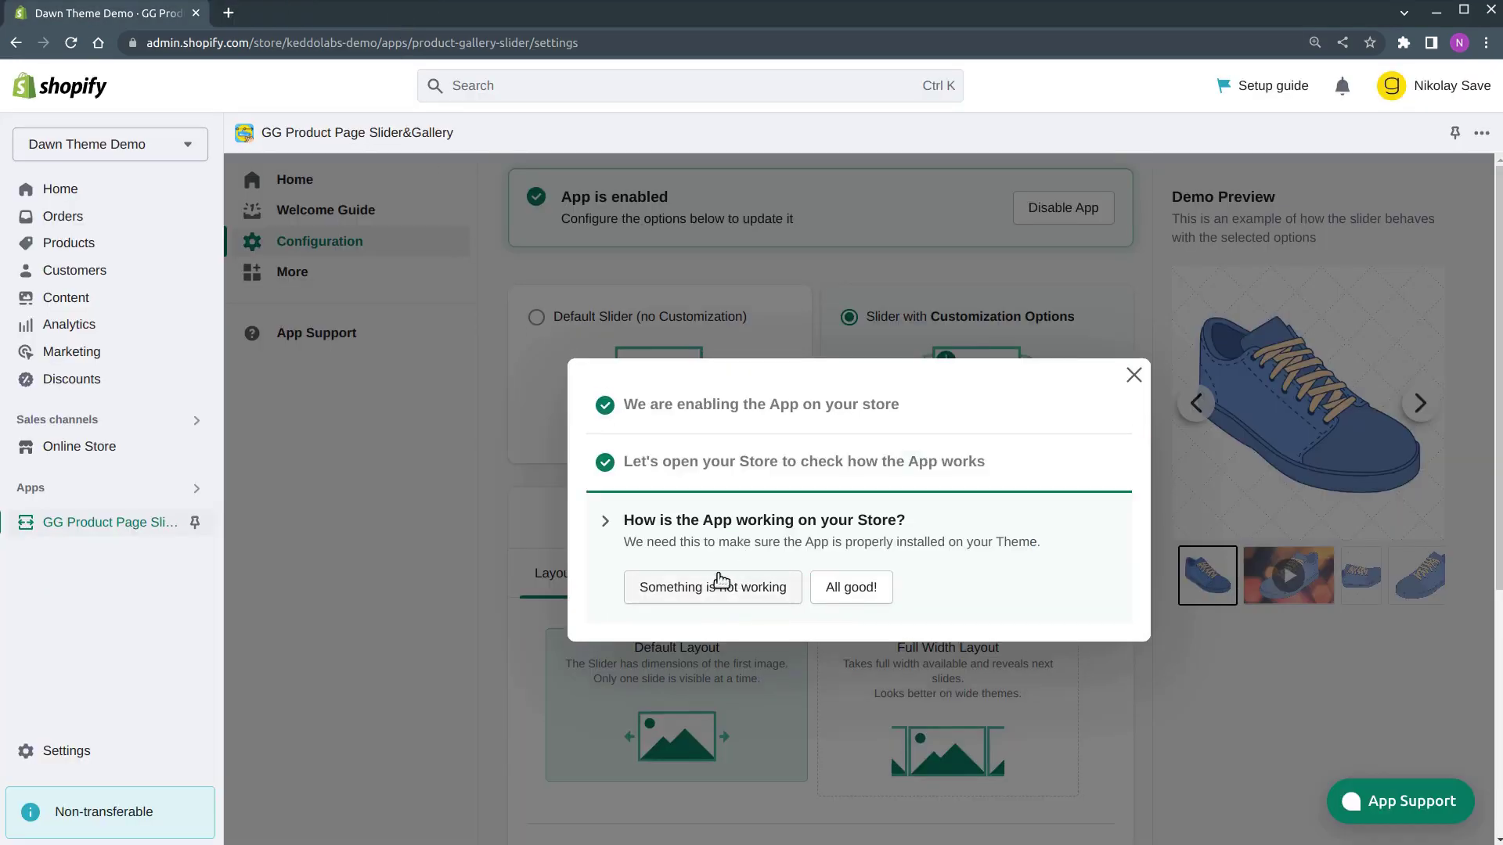
pyautogui.click(715, 591)
pyautogui.click(714, 588)
pyautogui.write('1234')
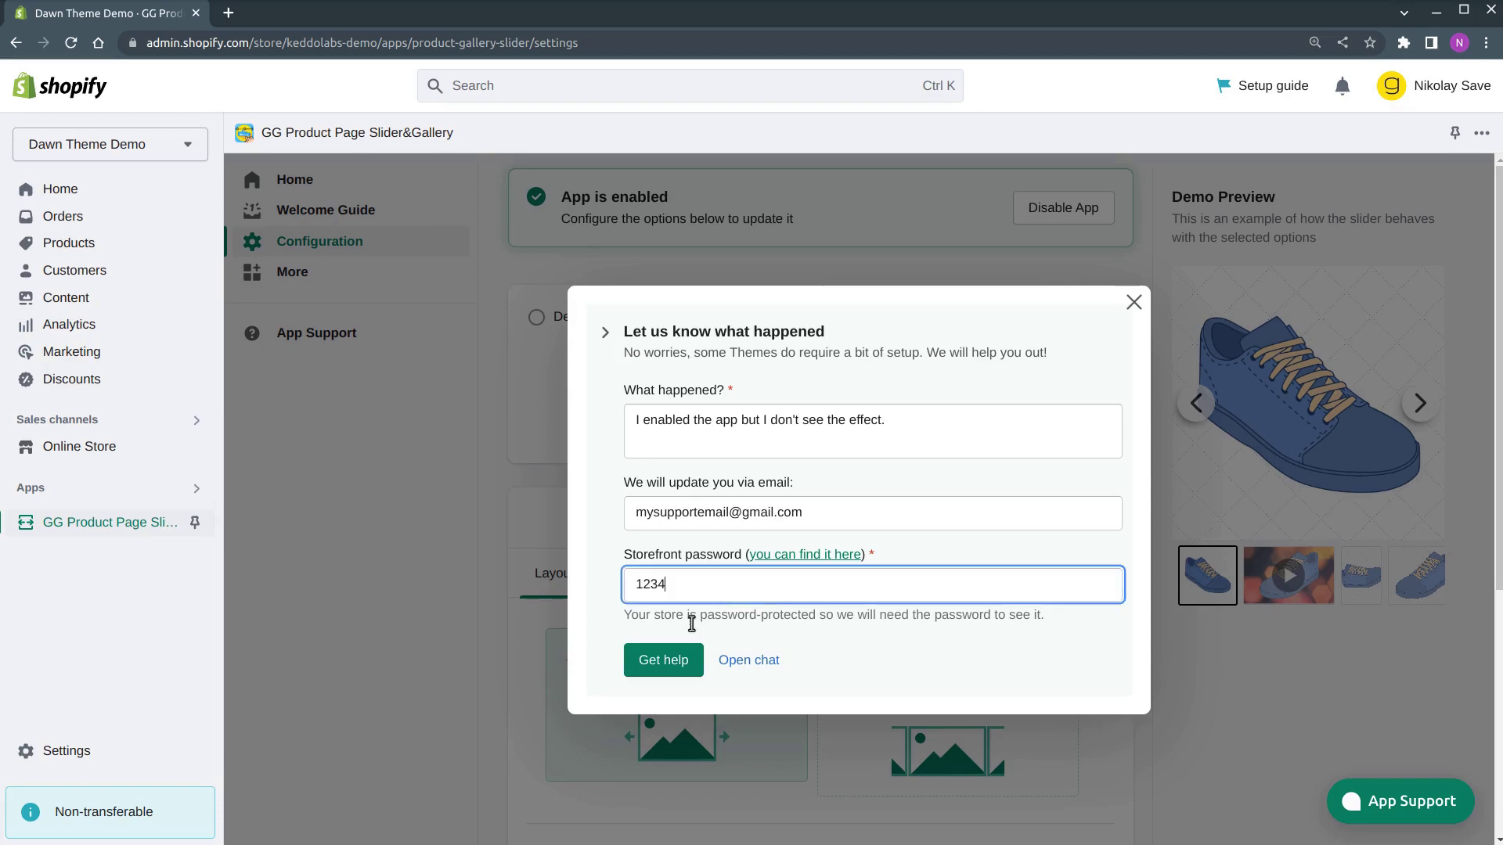
pyautogui.click(670, 665)
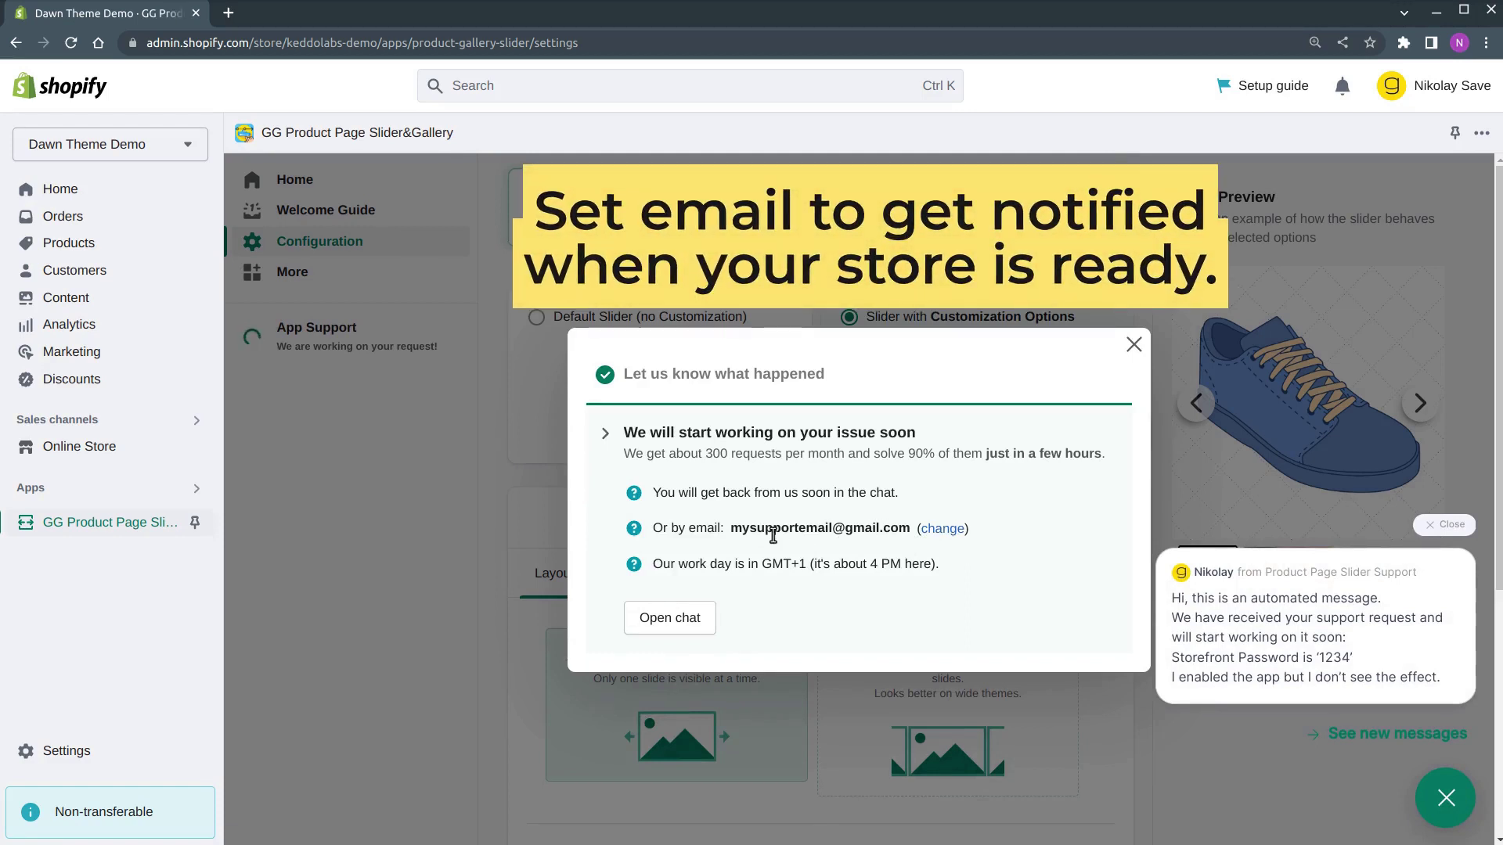
# Update the notification e-mail and open the Product Page Slider Support chat
pyautogui.click(931, 531)
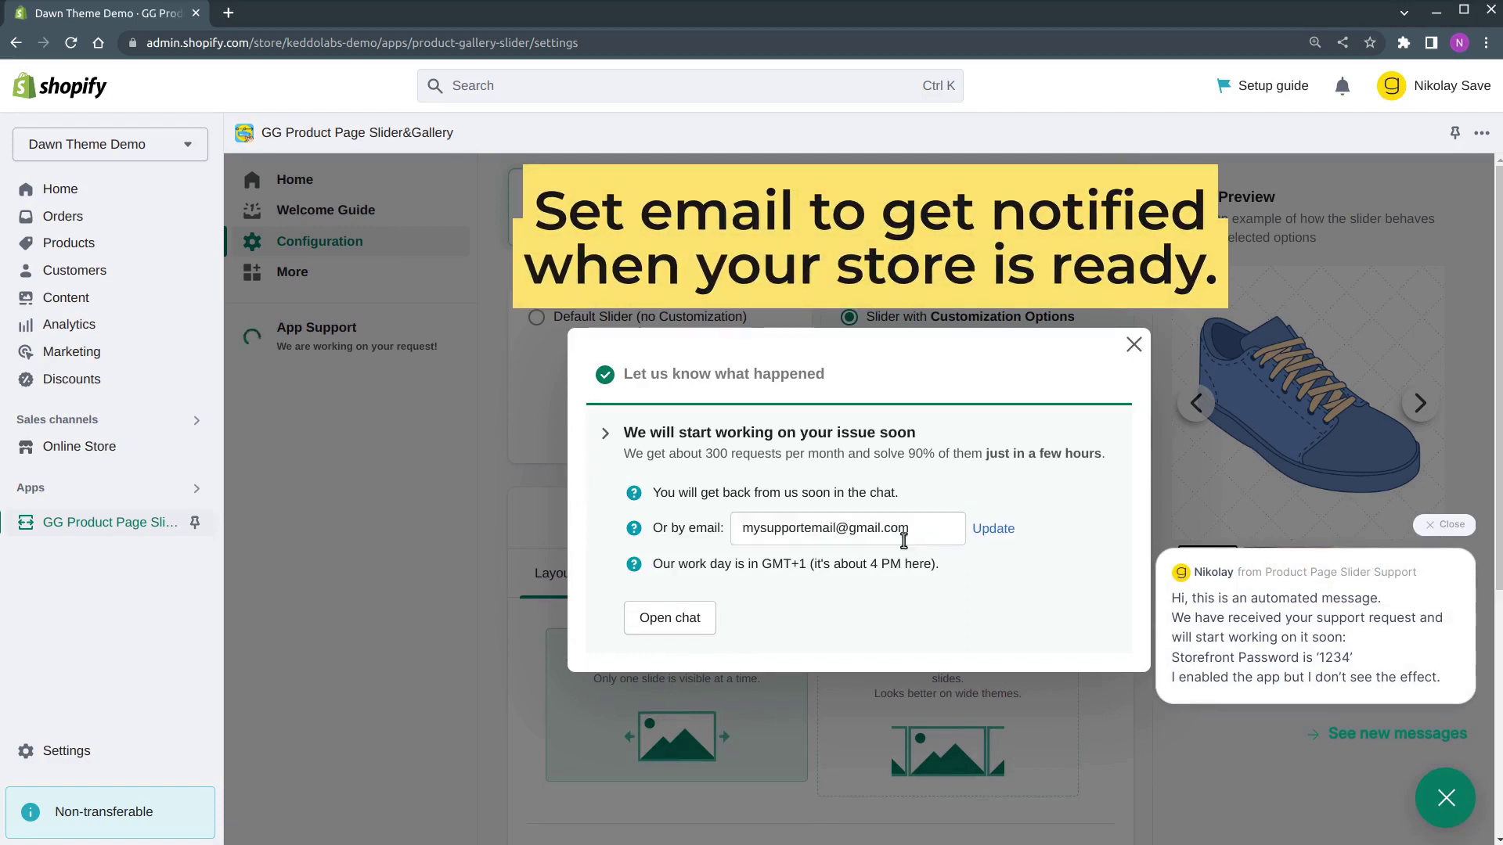
pyautogui.click(990, 529)
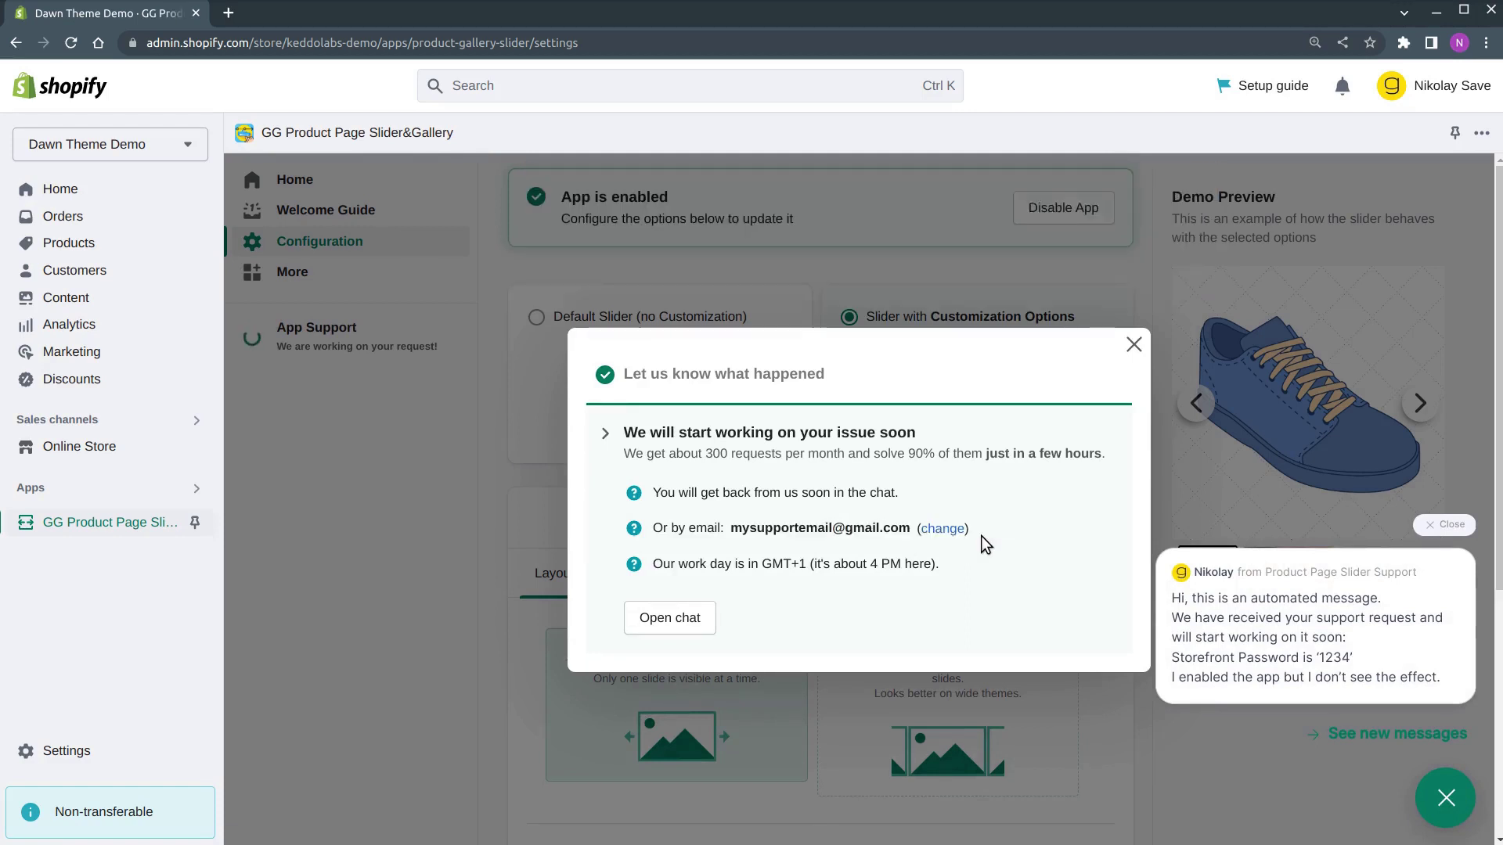
pyautogui.click(704, 619)
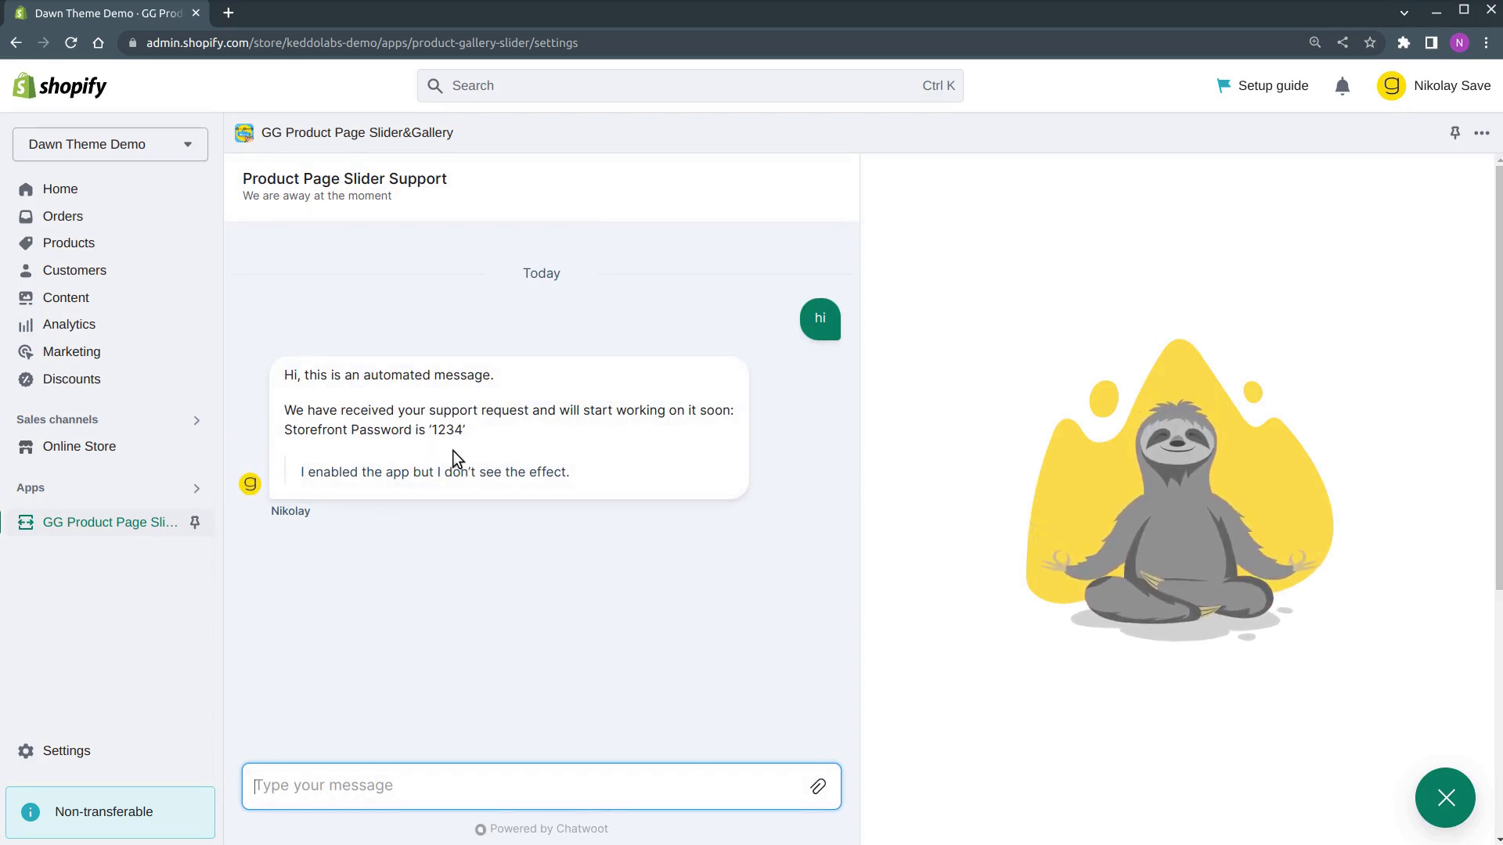
pyautogui.click(1444, 799)
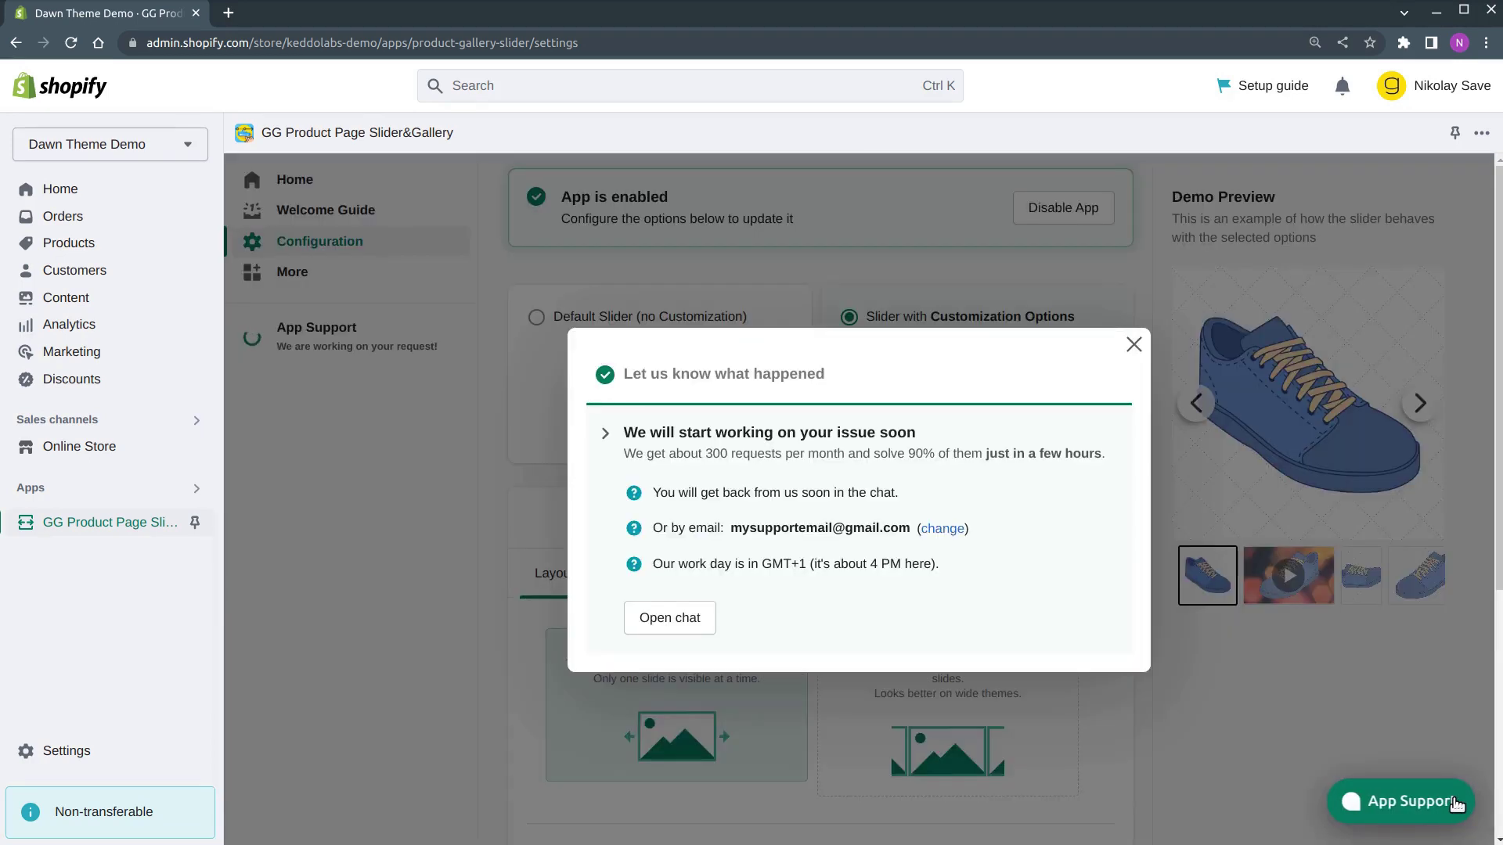